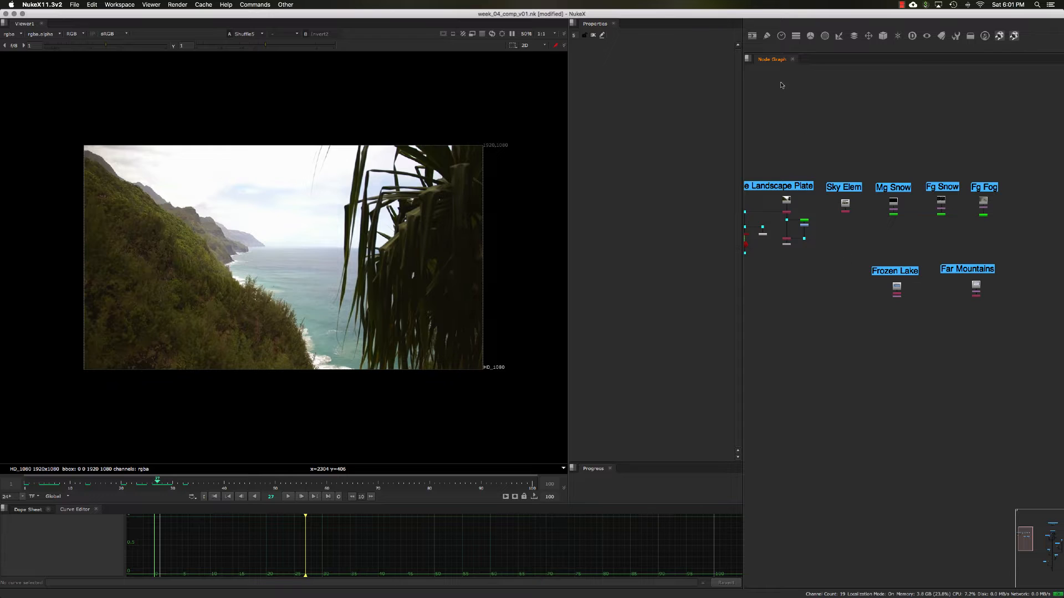
Add a Roto node and a RotoPaint node side by side below the Frozen Lake nodes.
{"action": "left_click", "coordinate": [765, 39]}
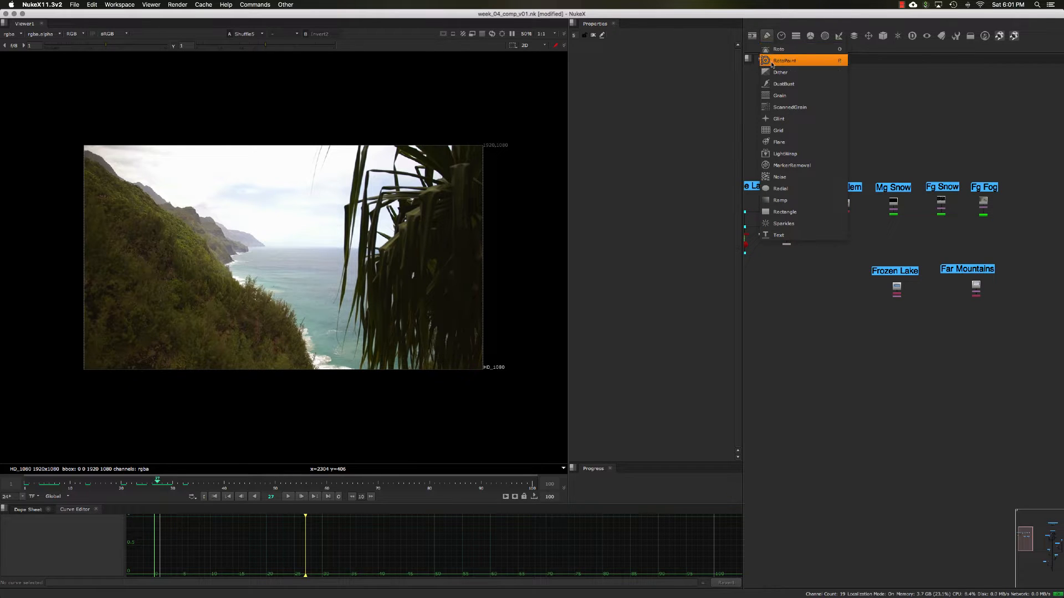
{"action": "left_click", "coordinate": [870, 119]}
{"action": "scroll", "coordinate": [872, 315], "scroll_direction": "up", "scroll_amount": 8}
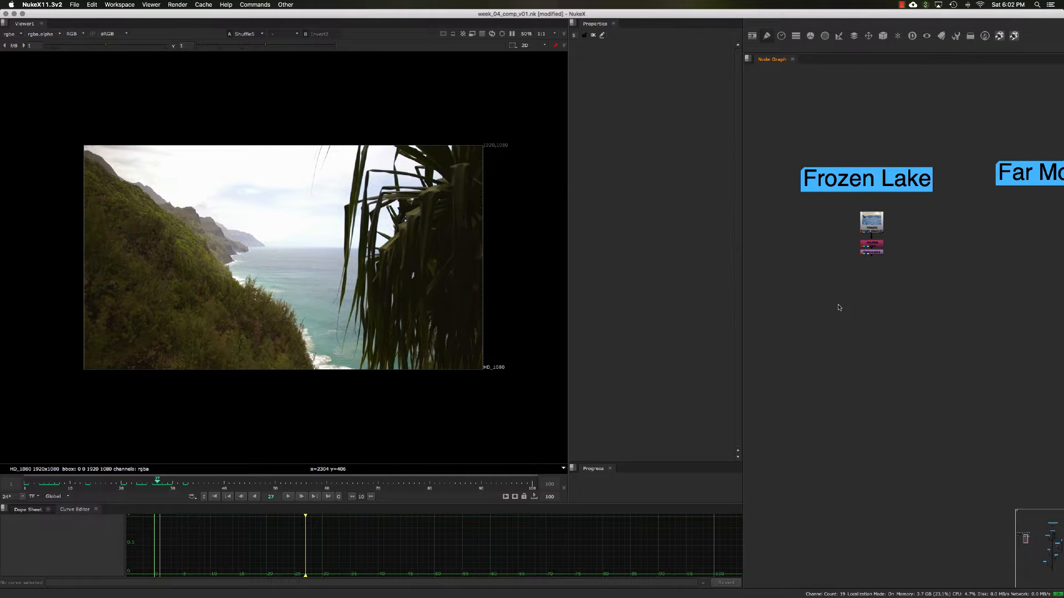
{"action": "key", "text": "o"}
{"action": "scroll", "coordinate": [834, 316], "scroll_direction": "up", "scroll_amount": 4}
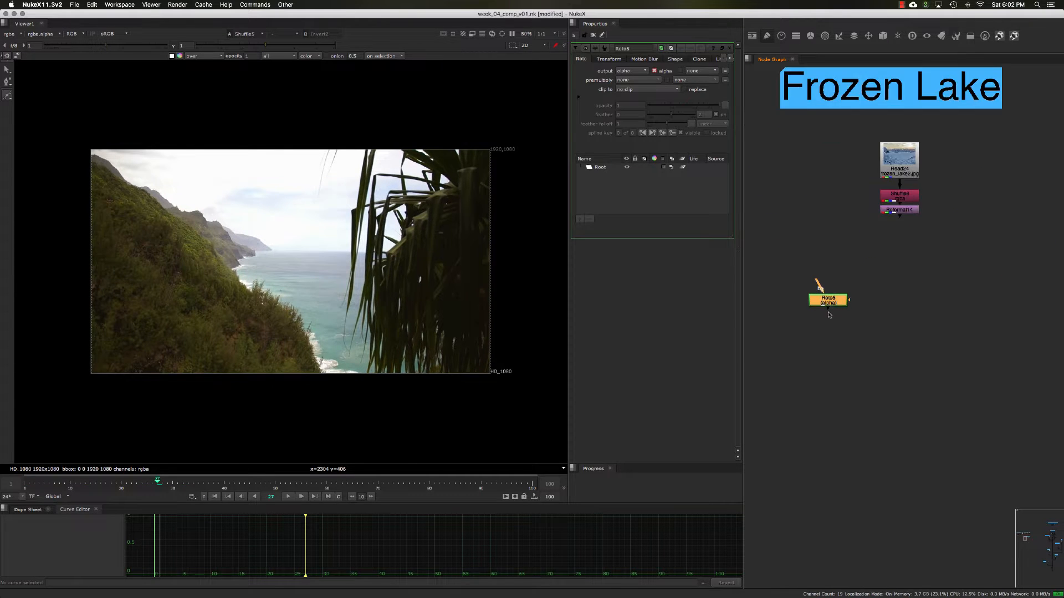
{"action": "key", "text": "p"}
{"action": "left_click_drag", "start_coordinate": [856, 314], "coordinate": [906, 282]}
{"action": "left_click", "coordinate": [892, 317]}
{"action": "scroll", "coordinate": [909, 300], "scroll_direction": "up", "scroll_amount": 3}
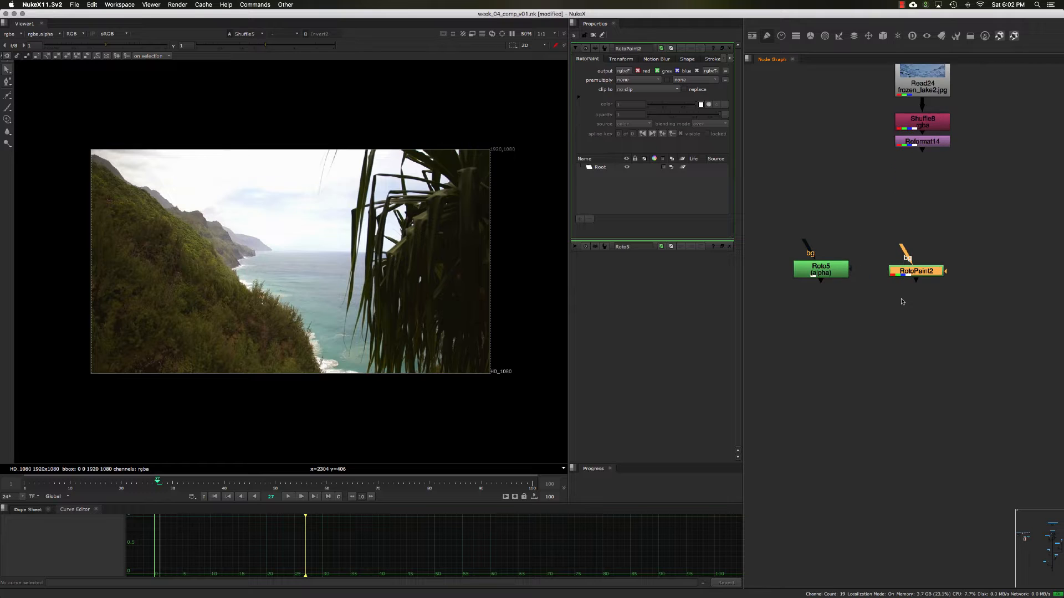
{"action": "middle_click_drag", "start_coordinate": [876, 290], "coordinate": [905, 290]}
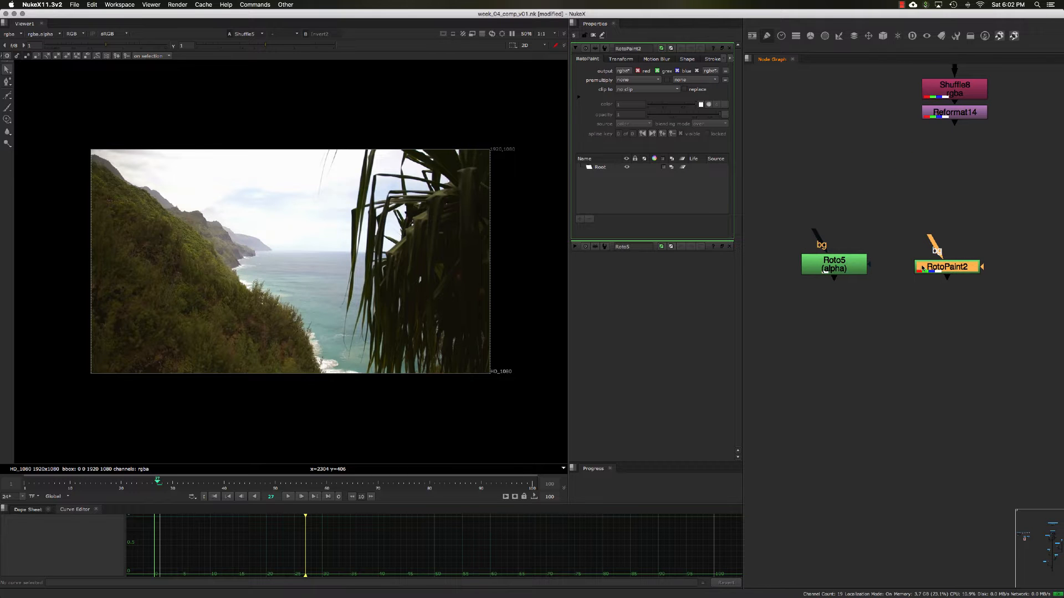
Compare the properties and channel outputs of the Roto node and the RotoPaint node.
{"action": "left_click_drag", "start_coordinate": [917, 274], "coordinate": [915, 271]}
{"action": "left_click", "coordinate": [881, 287]}
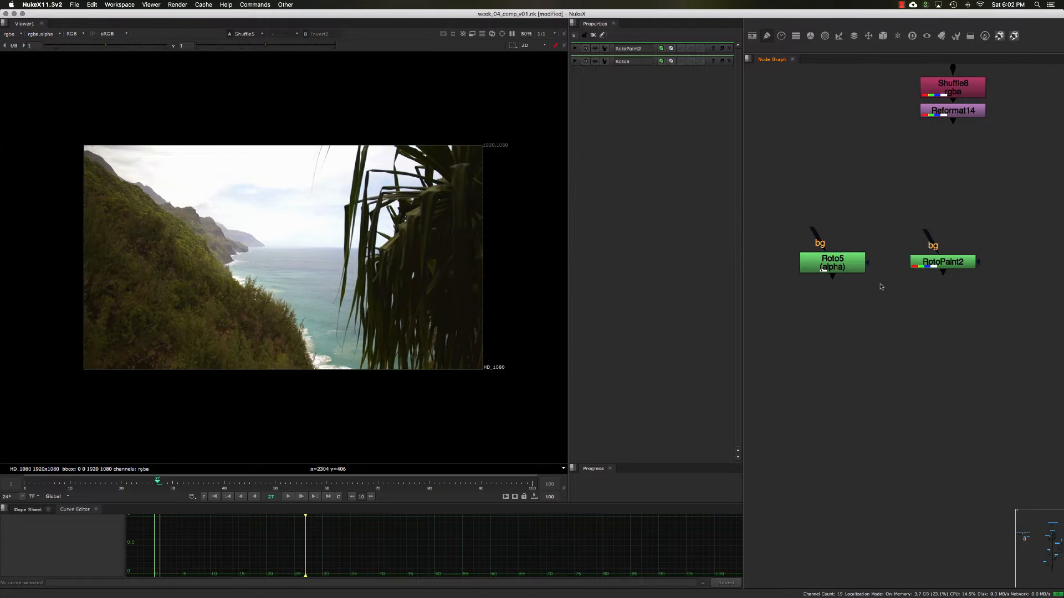
{"action": "left_click", "coordinate": [834, 265]}
{"action": "middle_click_drag", "start_coordinate": [845, 300], "coordinate": [867, 293]}
{"action": "left_click_drag", "start_coordinate": [867, 294], "coordinate": [862, 299]}
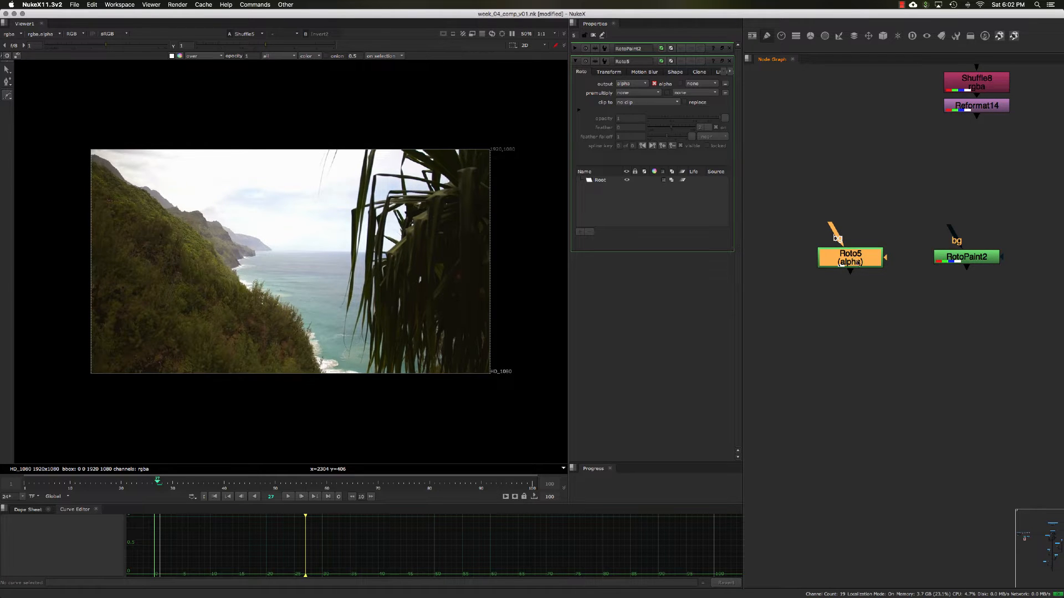
{"action": "left_click_drag", "start_coordinate": [851, 262], "coordinate": [844, 262]}
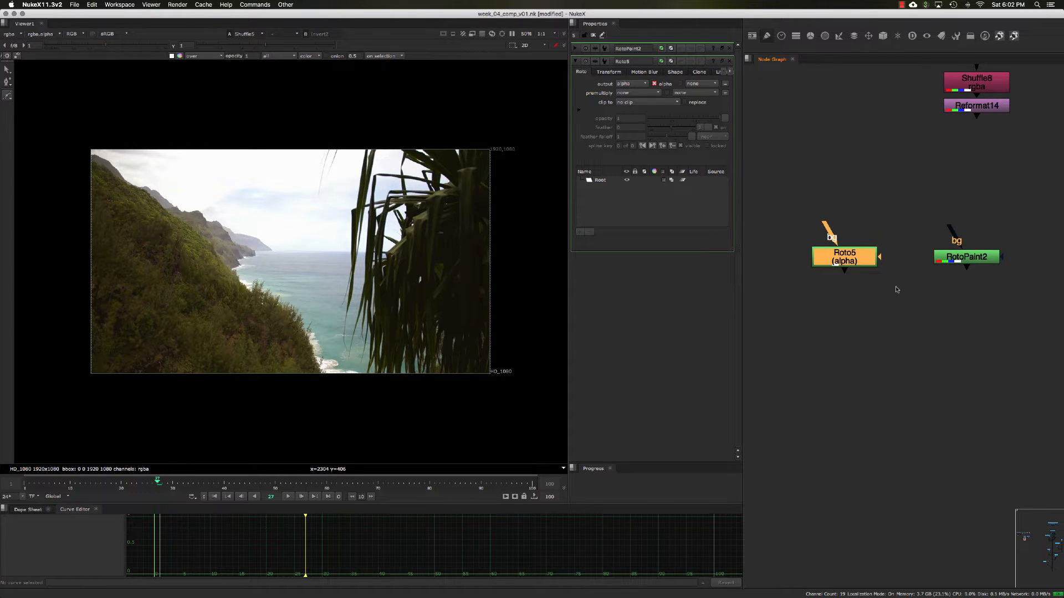
{"action": "scroll", "coordinate": [897, 289], "scroll_direction": "right", "scroll_amount": 3}
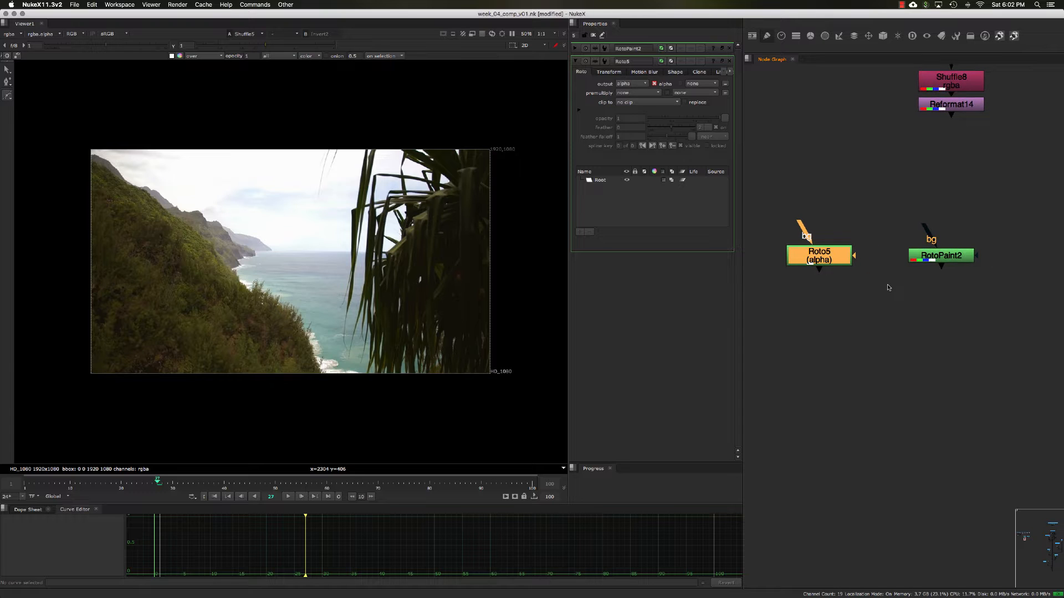
{"action": "double_click", "coordinate": [925, 260]}
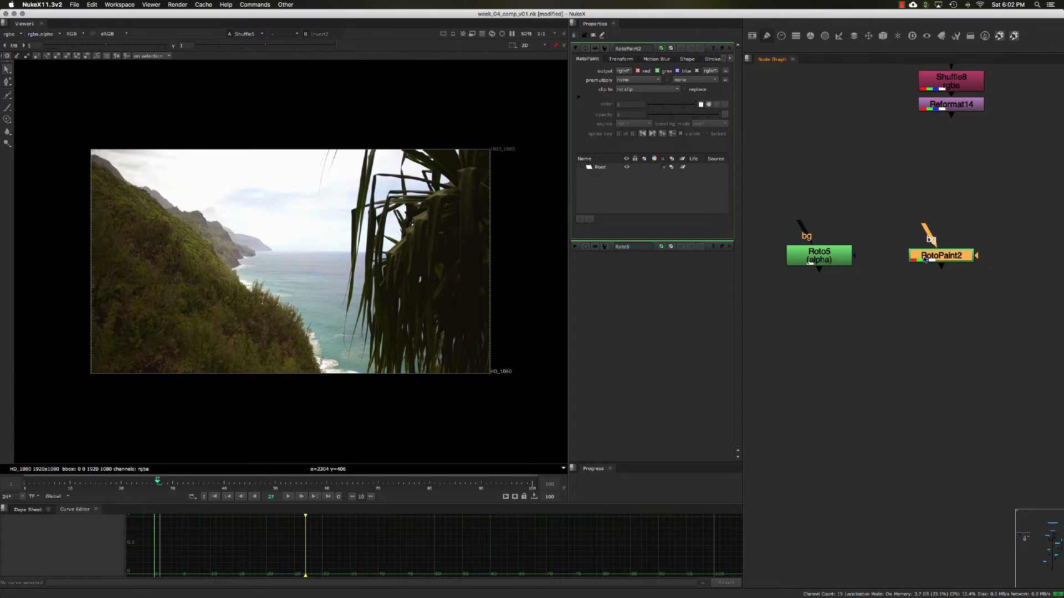
{"action": "scroll", "coordinate": [888, 280], "scroll_direction": "left", "scroll_amount": 2}
{"action": "double_click", "coordinate": [840, 259]}
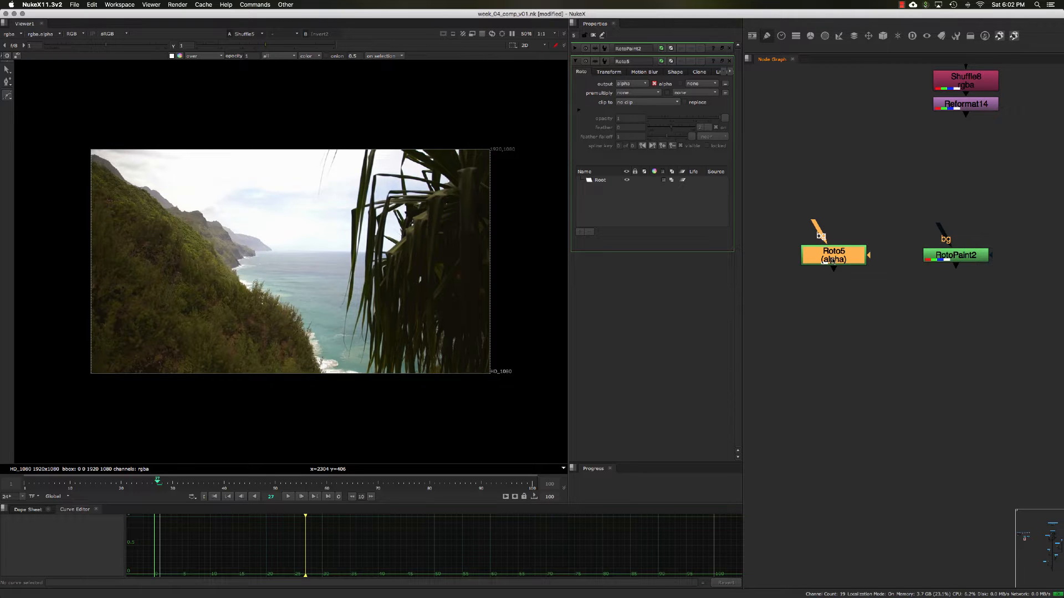
Float the Roto node's properties in a separate window.
{"action": "left_click", "coordinate": [879, 257]}
{"action": "left_click", "coordinate": [856, 254]}
{"action": "middle_click_drag", "start_coordinate": [893, 273], "coordinate": [856, 272]}
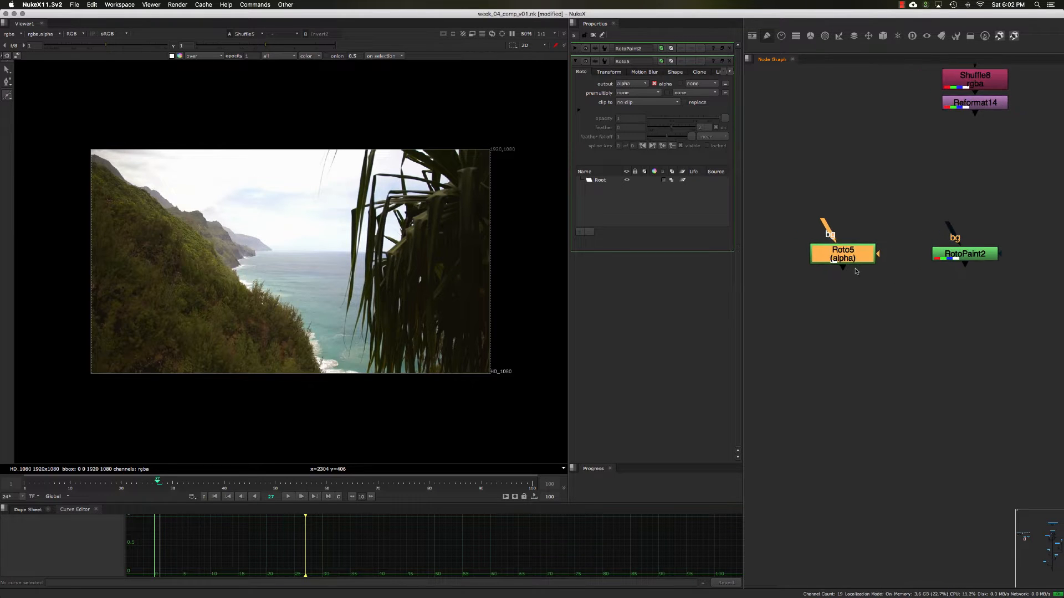
{"action": "left_click", "coordinate": [722, 61]}
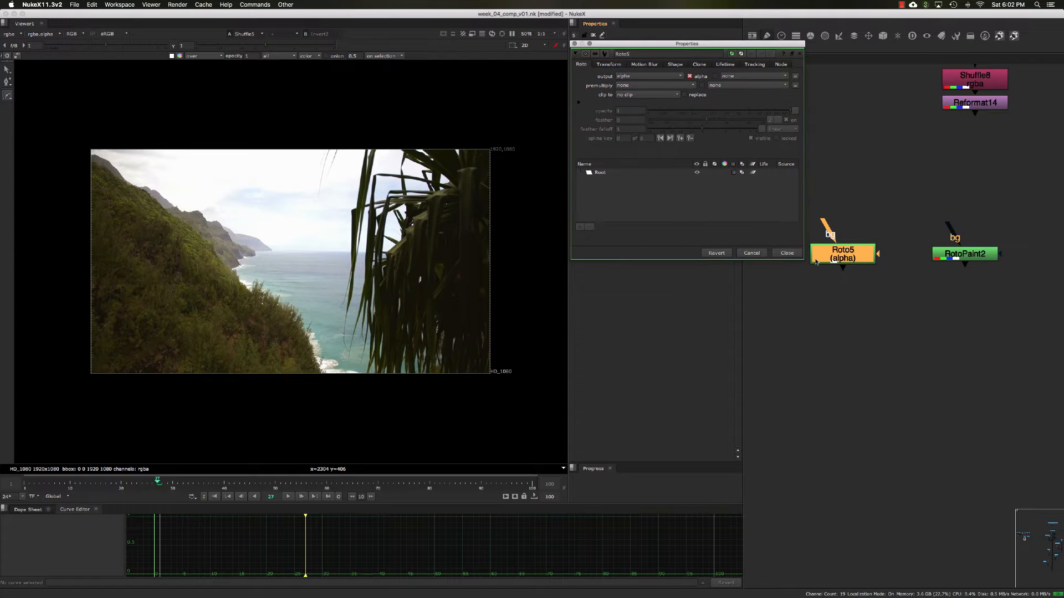
{"action": "left_click_drag", "start_coordinate": [840, 256], "coordinate": [853, 297]}
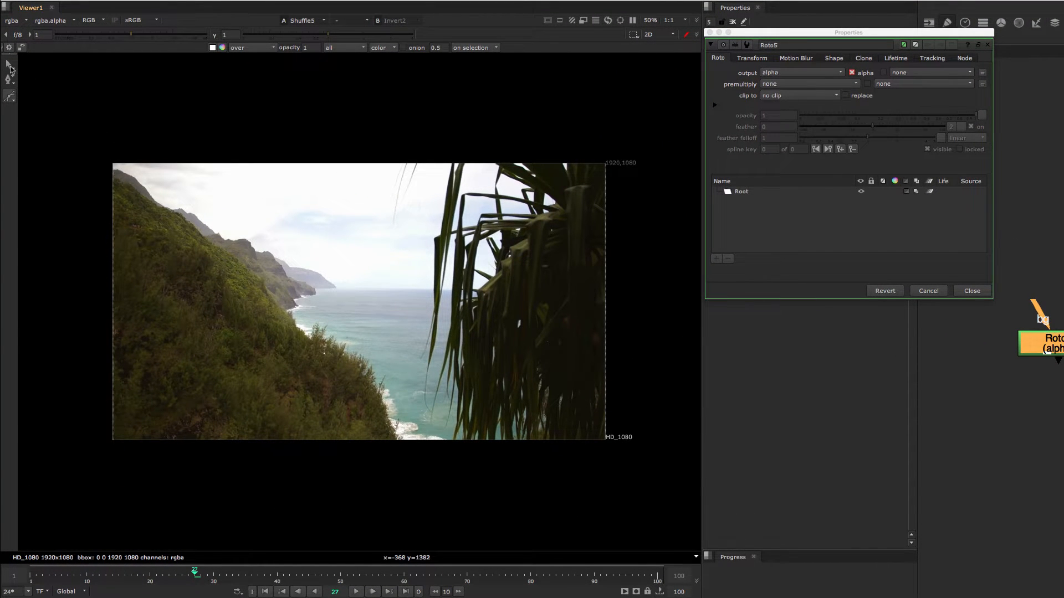
Examine the Roto node's selection, point-editing and shape-drawing tools in the viewer.
{"action": "left_click", "coordinate": [10, 67]}
{"action": "left_click", "coordinate": [9, 83]}
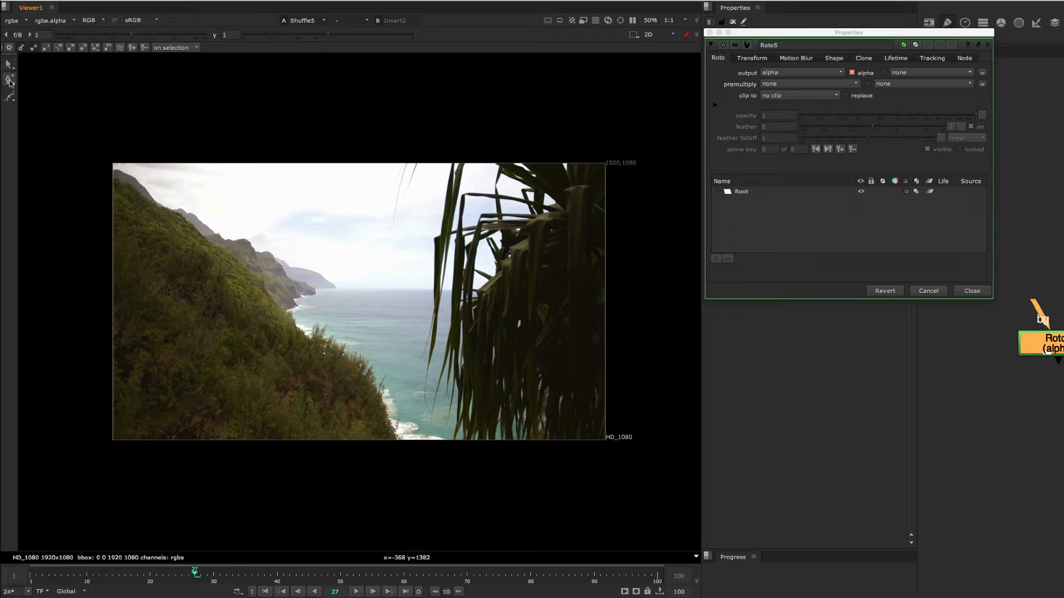
{"action": "right_click", "coordinate": [12, 86]}
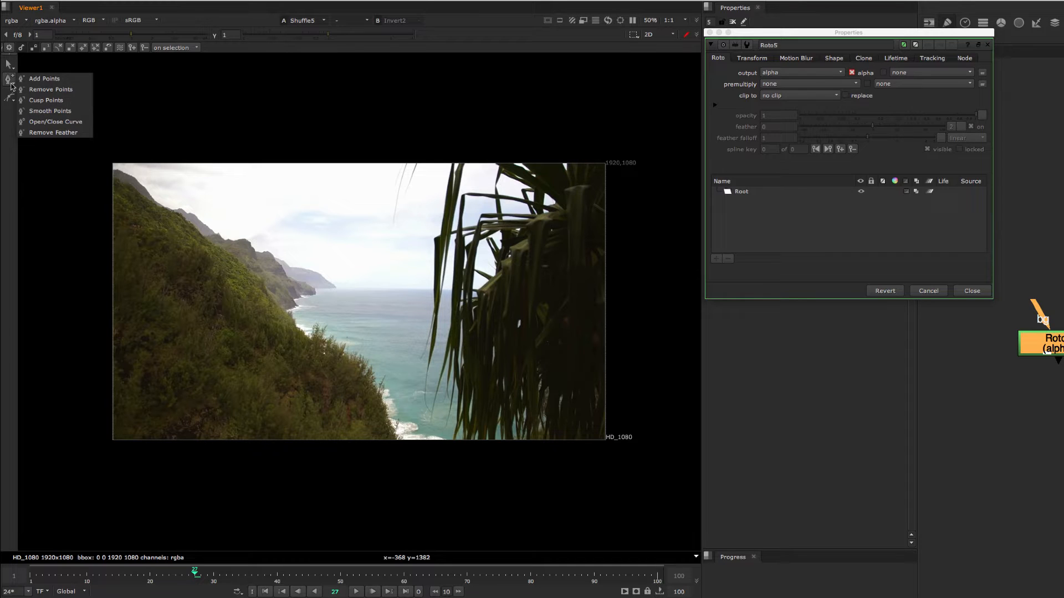
{"action": "left_click", "coordinate": [11, 84]}
{"action": "right_click", "coordinate": [10, 97]}
{"action": "left_click", "coordinate": [9, 96]}
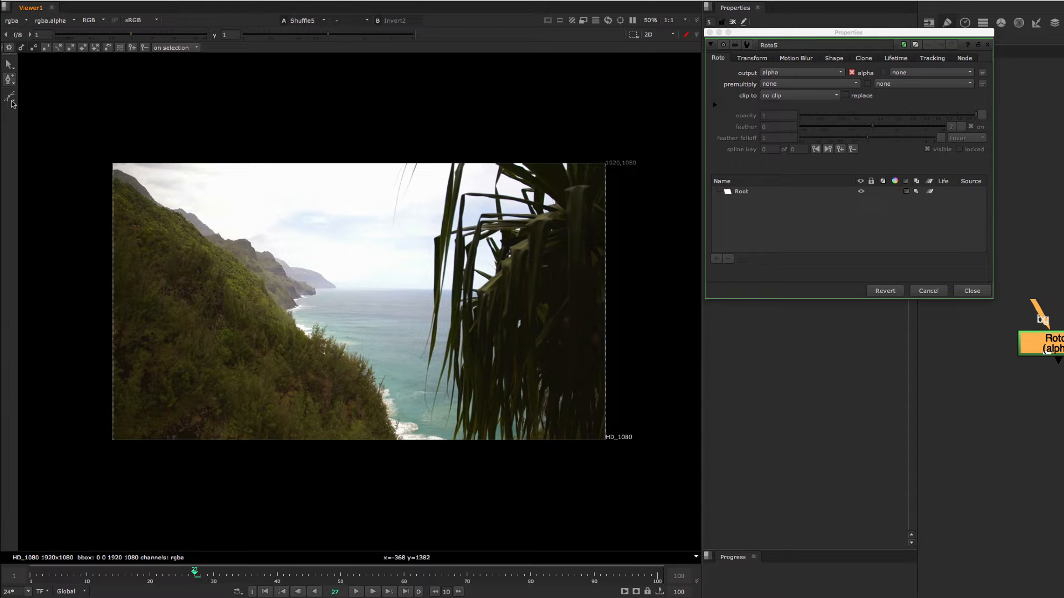
{"action": "scroll", "coordinate": [350, 271], "scroll_direction": "up", "scroll_amount": 2}
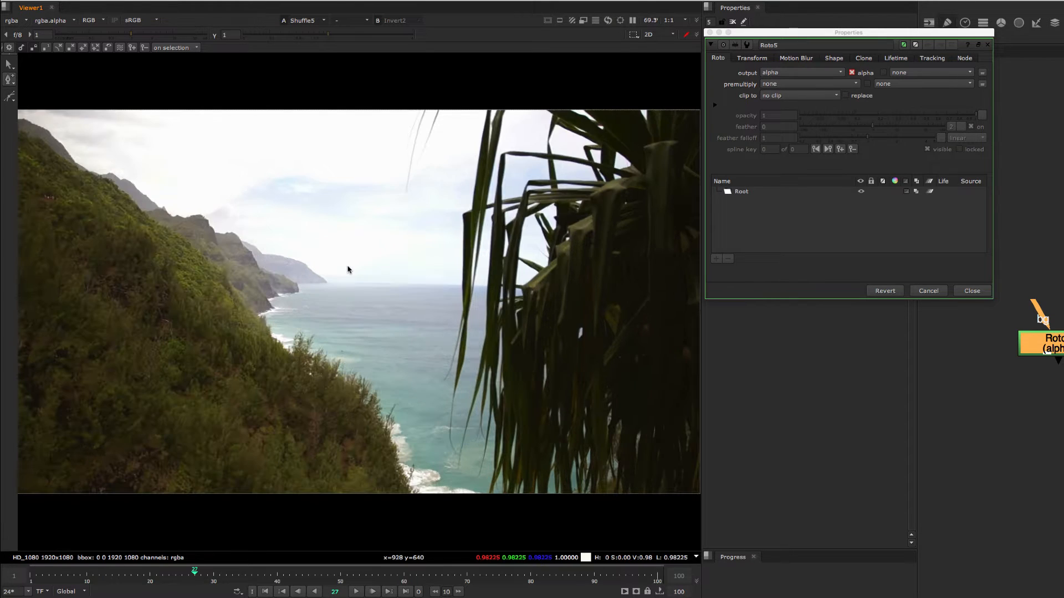
Draw a closed six-point Bezier shape with straight edges over the horizon beside the distant headland.
{"action": "left_click", "coordinate": [10, 98]}
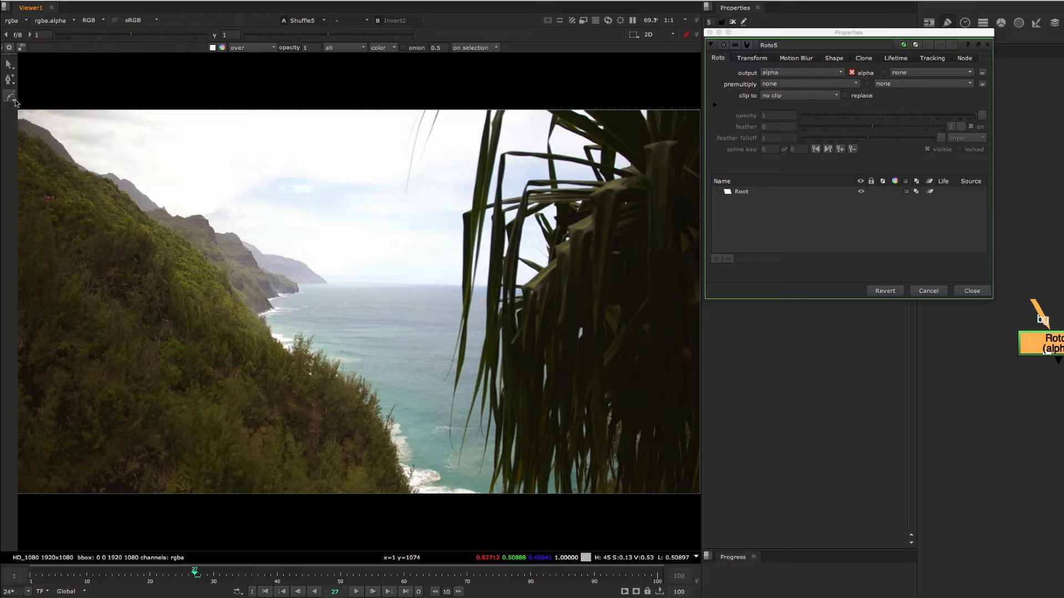
{"action": "right_click", "coordinate": [12, 101]}
{"action": "left_click", "coordinate": [13, 100]}
{"action": "left_click", "coordinate": [9, 97]}
{"action": "left_click", "coordinate": [282, 243]}
{"action": "left_click", "coordinate": [367, 236]}
{"action": "left_click", "coordinate": [395, 293]}
{"action": "left_click", "coordinate": [336, 332]}
{"action": "left_click", "coordinate": [300, 290]}
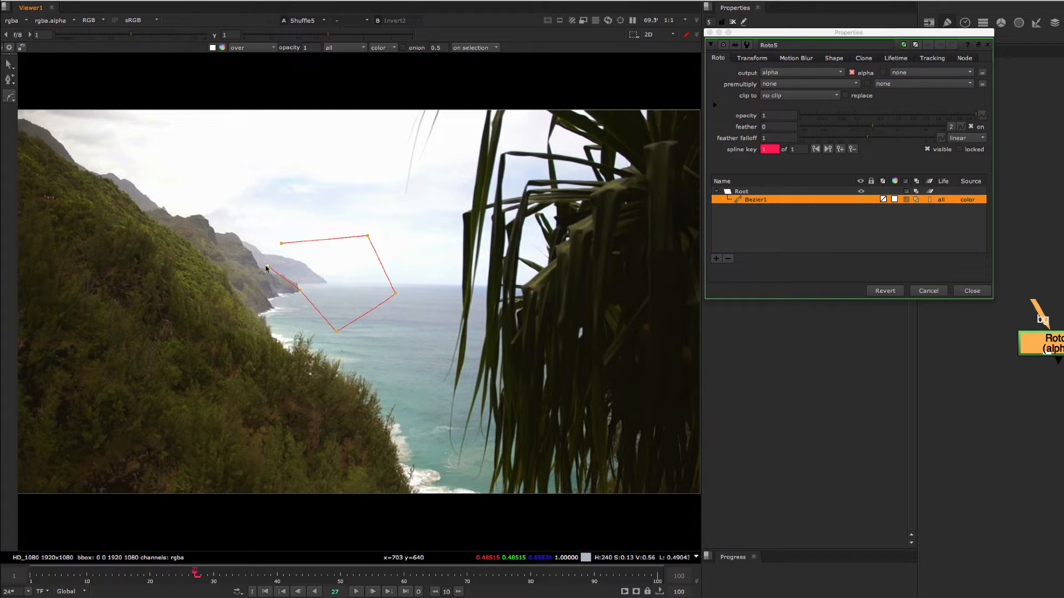
{"action": "left_click", "coordinate": [267, 269]}
{"action": "left_click", "coordinate": [282, 243]}
Move the Bezier shape's two upper points outward and pull its rightmost point out with a feather edge.
{"action": "left_click_drag", "start_coordinate": [282, 243], "coordinate": [307, 217]}
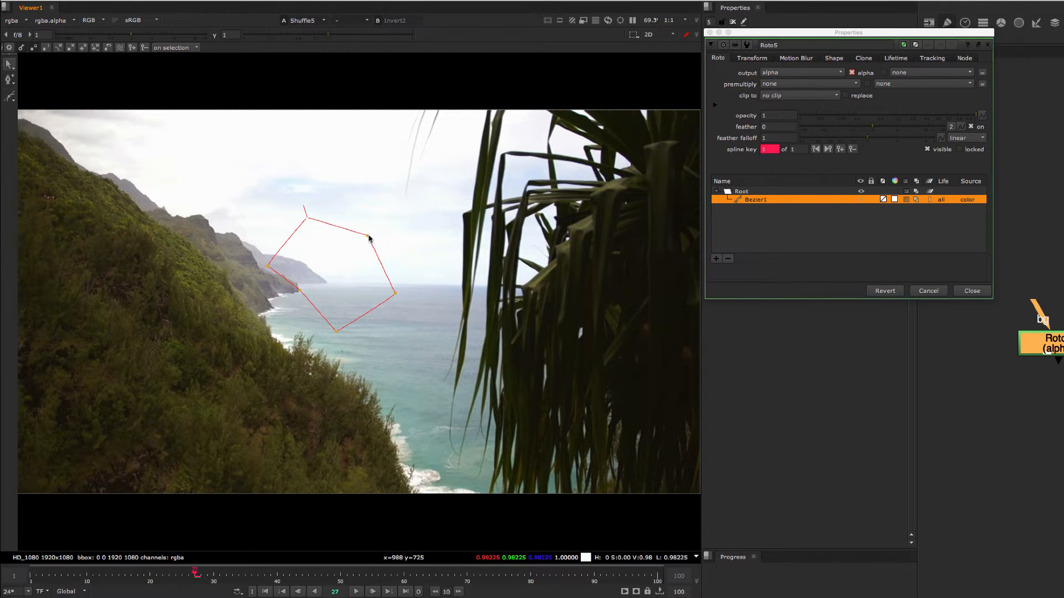
{"action": "left_click_drag", "start_coordinate": [368, 237], "coordinate": [396, 223]}
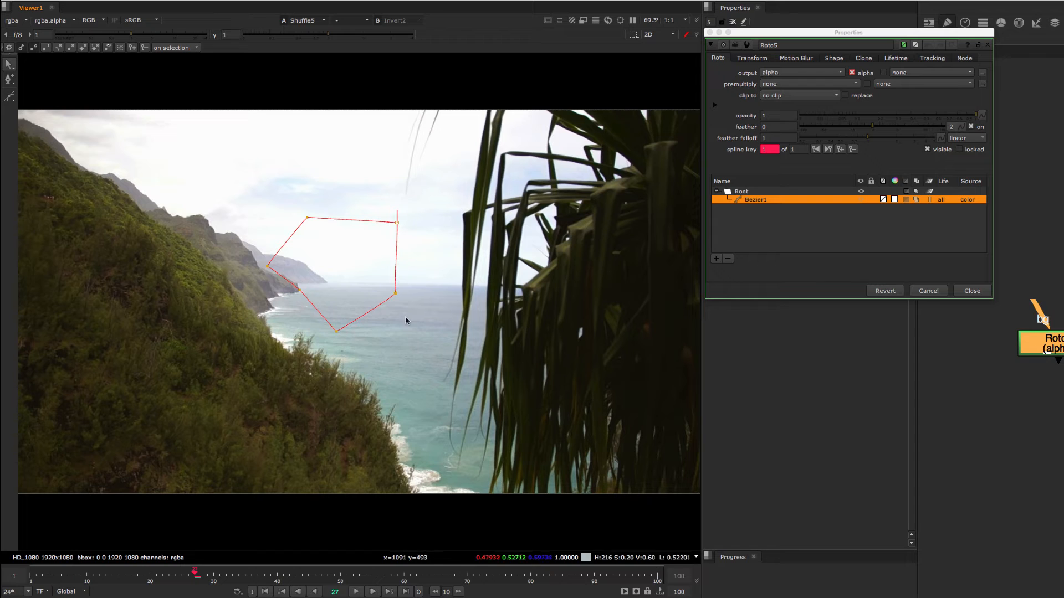
{"action": "left_click_drag", "start_coordinate": [397, 297], "coordinate": [438, 307]}
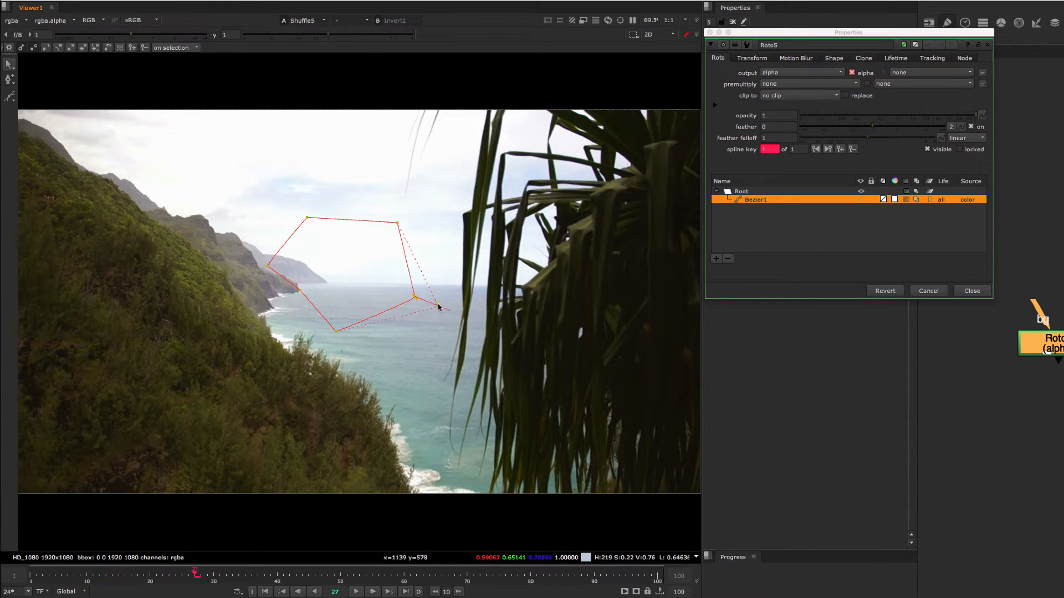
Smooth the Bezier shape's rightmost point, its upper-left point and the lower-left point near the headland.
{"action": "right_click", "coordinate": [414, 298]}
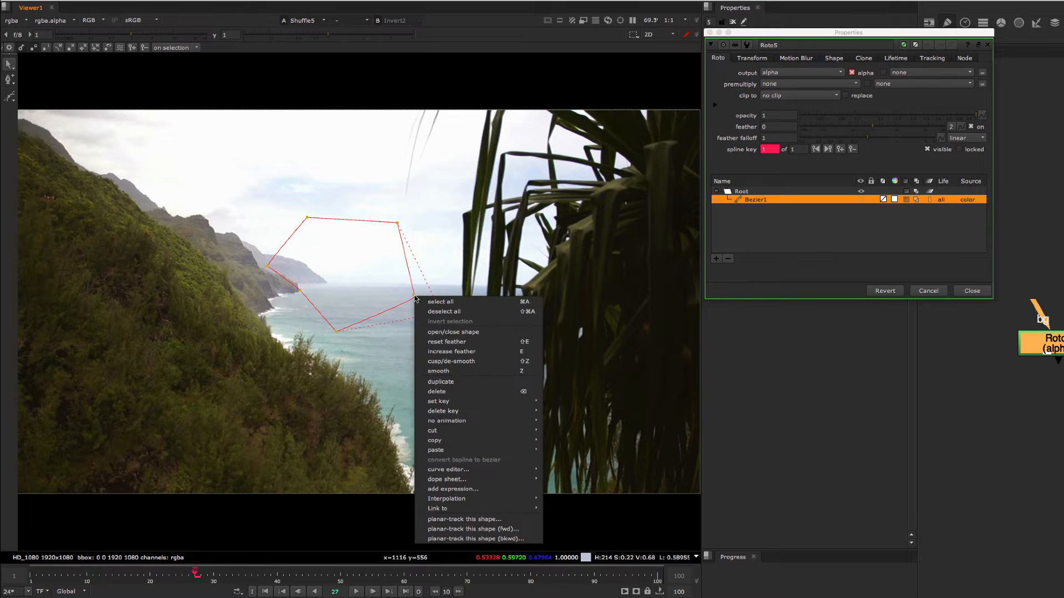
{"action": "left_click", "coordinate": [457, 371]}
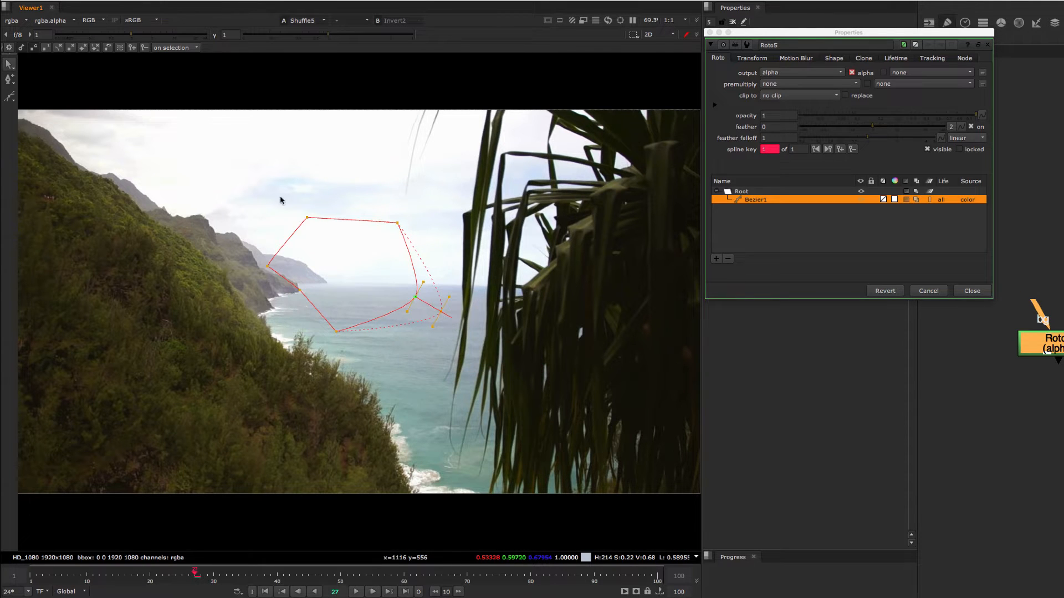
{"action": "right_click", "coordinate": [308, 220]}
{"action": "mouse_move", "coordinate": [349, 348]}
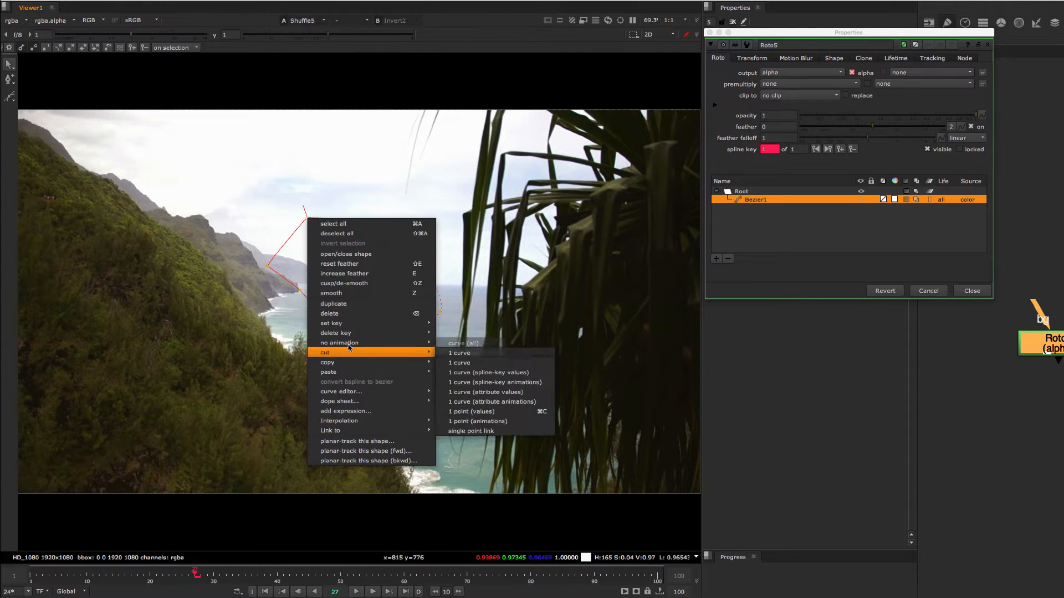
{"action": "left_click", "coordinate": [355, 293]}
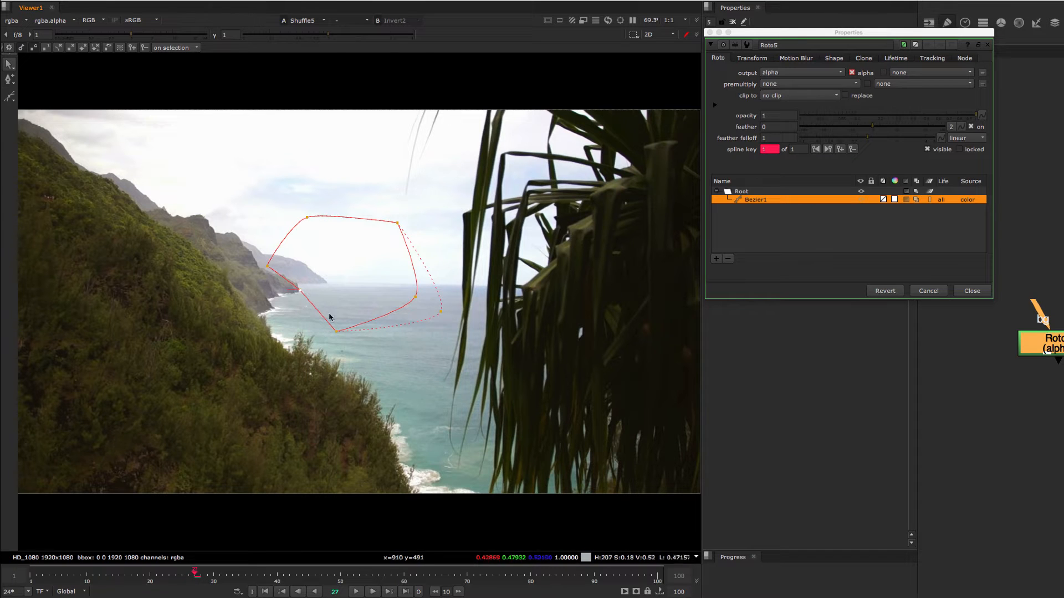
{"action": "right_click", "coordinate": [299, 289]}
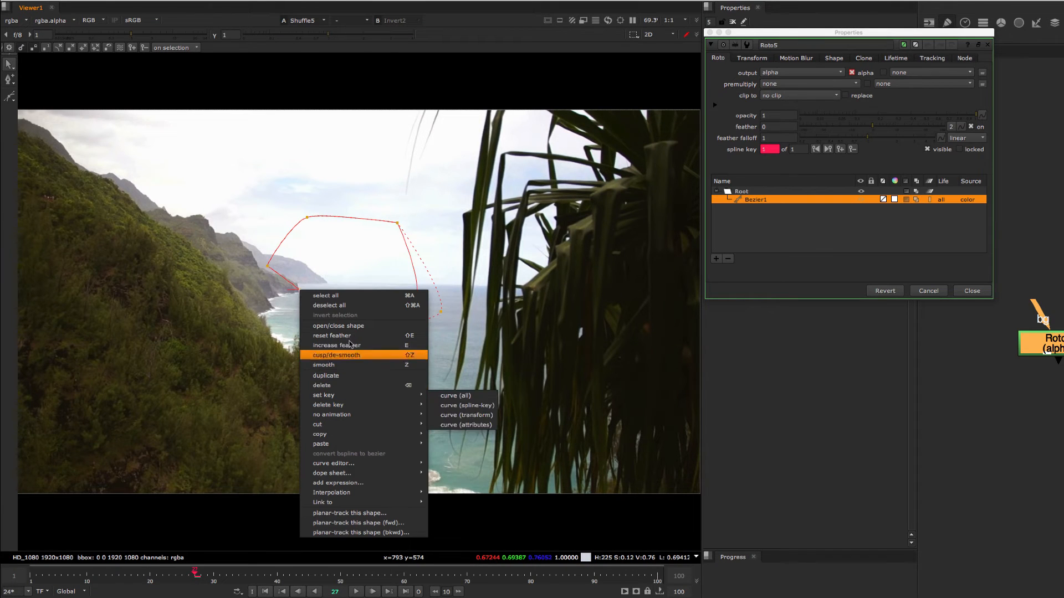
{"action": "left_click", "coordinate": [352, 366]}
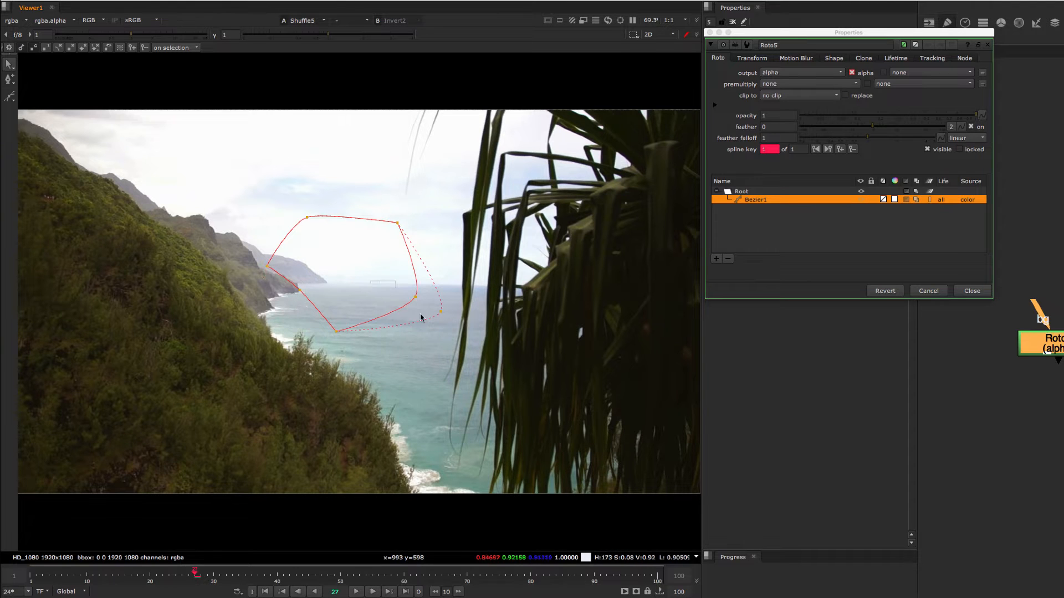
Smooth the Bezier shape's rightmost point again and move its feather point slightly farther out.
{"action": "right_click", "coordinate": [414, 298]}
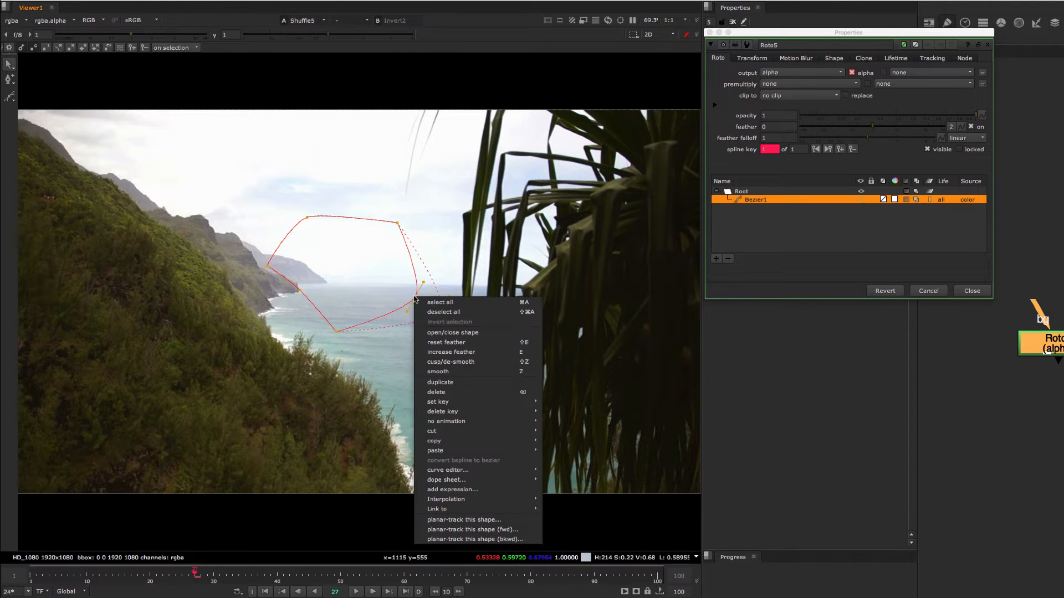
{"action": "left_click", "coordinate": [453, 361]}
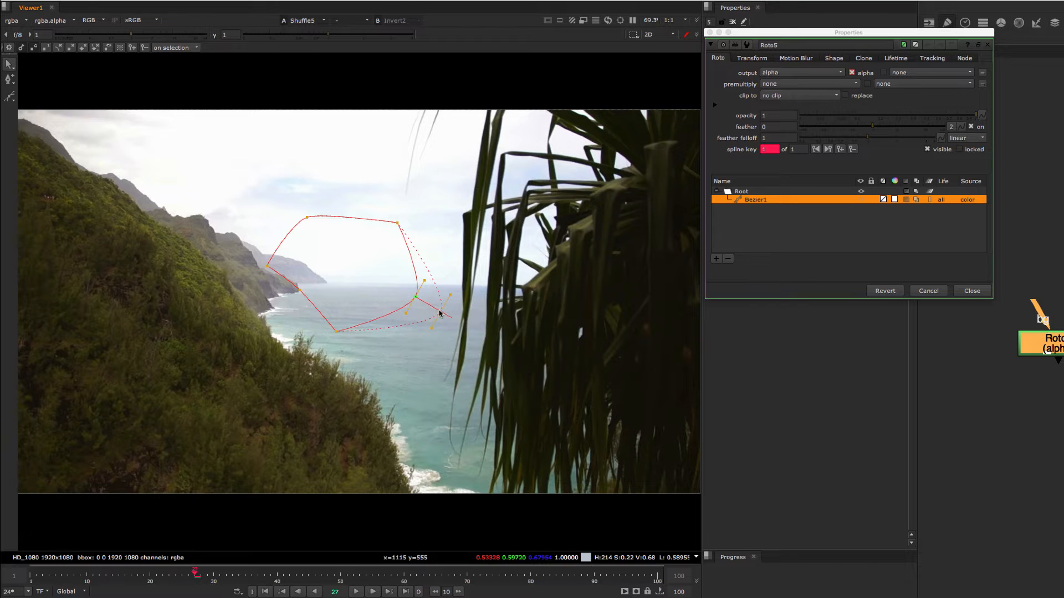
{"action": "mouse_move", "coordinate": [445, 316]}
{"action": "left_mouse_down"}
{"action": "mouse_move", "coordinate": [477, 326]}
{"action": "mouse_move", "coordinate": [446, 322]}
{"action": "left_mouse_up"}
{"action": "left_click", "coordinate": [441, 329]}
Draw a closed 13-point B-spline shape over the palm leaves and move its first point upward.
{"action": "key", "text": "v"}
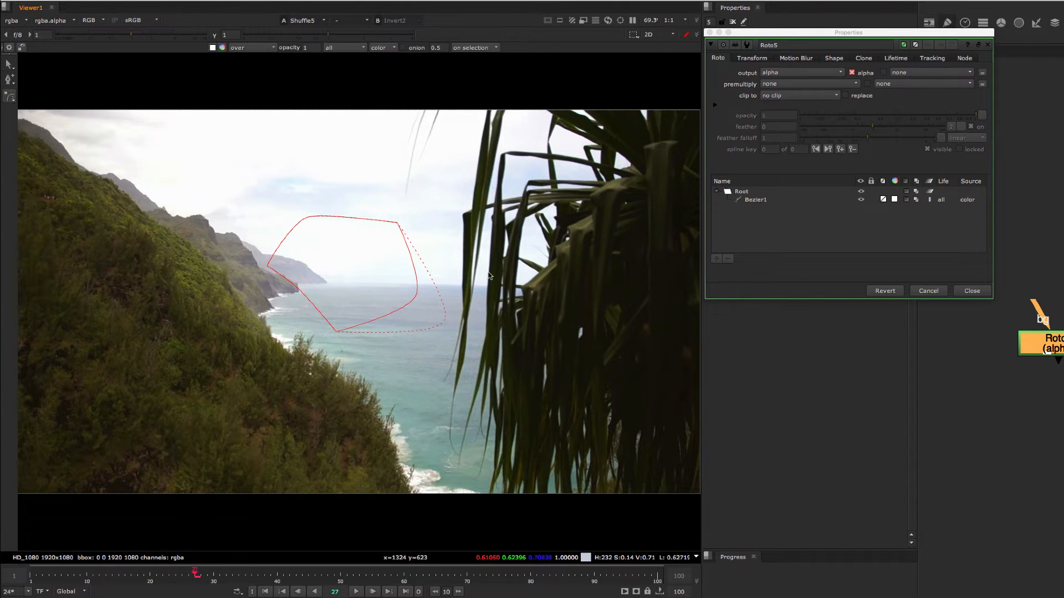
{"action": "left_click", "coordinate": [479, 261]}
{"action": "left_click", "coordinate": [549, 246]}
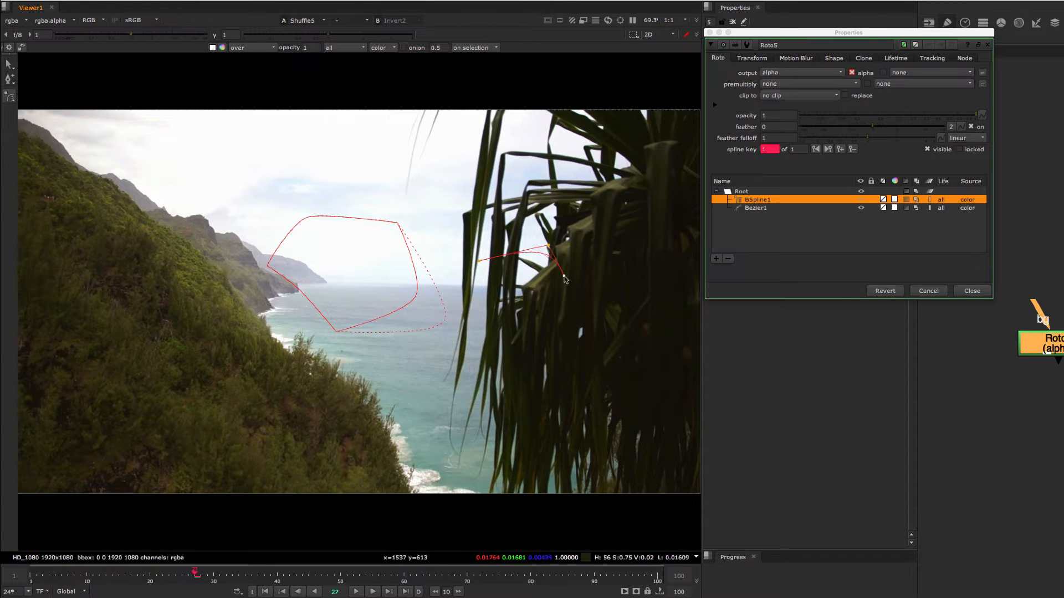
{"action": "left_click", "coordinate": [564, 275]}
{"action": "left_click", "coordinate": [550, 323]}
{"action": "left_click", "coordinate": [525, 319]}
{"action": "left_click", "coordinate": [531, 287]}
{"action": "left_click", "coordinate": [511, 277]}
{"action": "left_click", "coordinate": [508, 294]}
{"action": "left_click", "coordinate": [514, 342]}
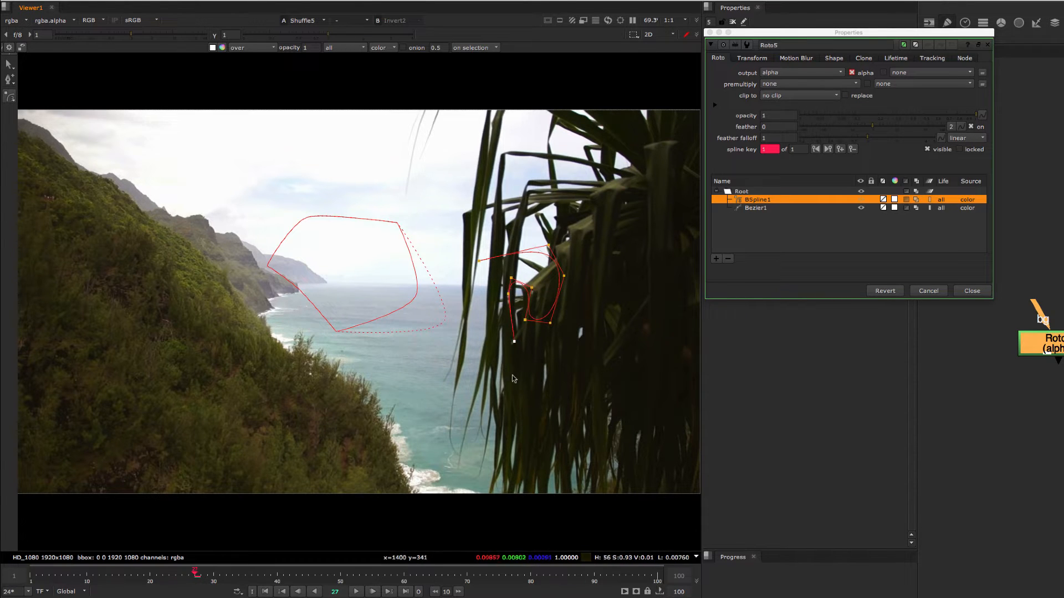
{"action": "left_click", "coordinate": [511, 377]}
{"action": "left_click", "coordinate": [485, 349]}
{"action": "left_click", "coordinate": [474, 313]}
{"action": "left_click", "coordinate": [471, 279]}
{"action": "left_click", "coordinate": [479, 261]}
{"action": "left_click_drag", "start_coordinate": [479, 261], "coordinate": [479, 238]}
Draw a closed 12-point Bezier shape over the dark palm leaves, just beside the existing B-spline.
{"action": "key", "text": "v"}
{"action": "key", "text": "v"}
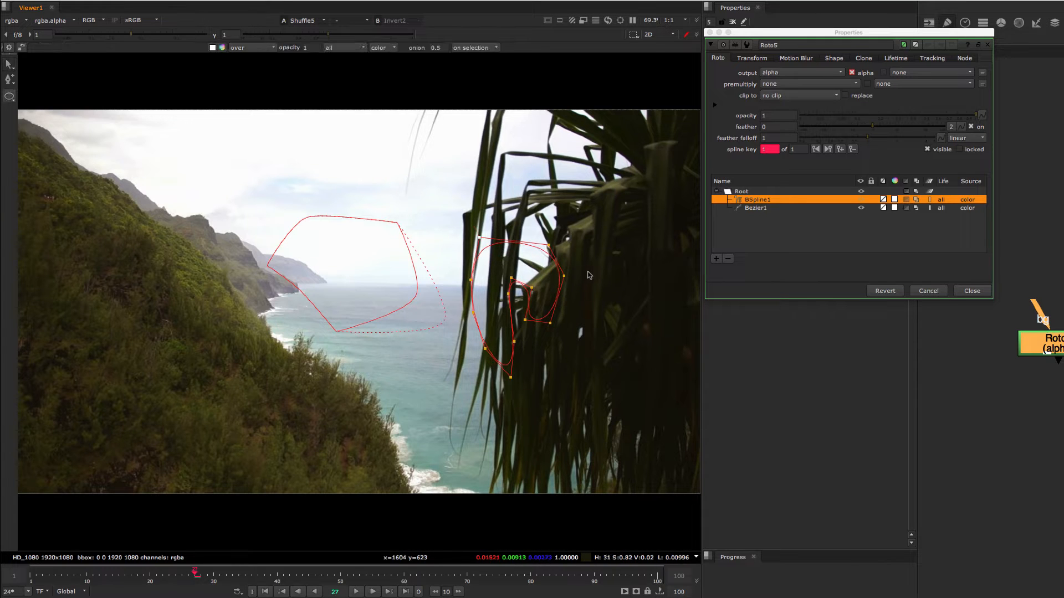
{"action": "key", "text": "v"}
{"action": "left_click", "coordinate": [596, 261]}
{"action": "left_click", "coordinate": [623, 258]}
{"action": "left_click", "coordinate": [638, 291]}
{"action": "left_click", "coordinate": [635, 317]}
{"action": "left_click", "coordinate": [617, 297]}
{"action": "left_click", "coordinate": [590, 279]}
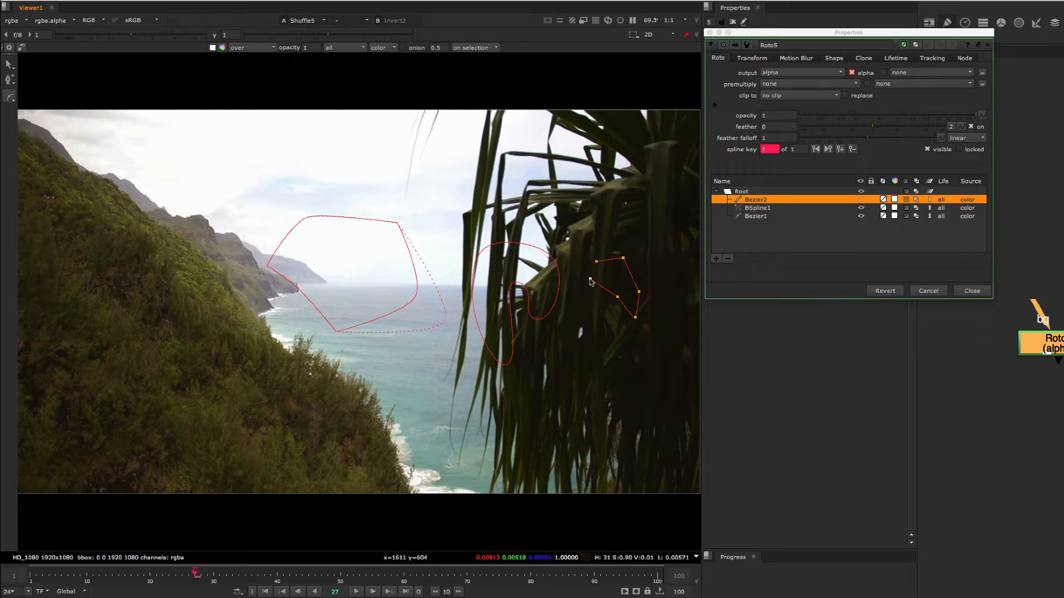
{"action": "left_click", "coordinate": [608, 334]}
{"action": "left_click", "coordinate": [614, 359]}
{"action": "left_click", "coordinate": [592, 369]}
{"action": "left_click", "coordinate": [591, 344]}
{"action": "left_click", "coordinate": [585, 311]}
{"action": "left_click", "coordinate": [597, 261]}
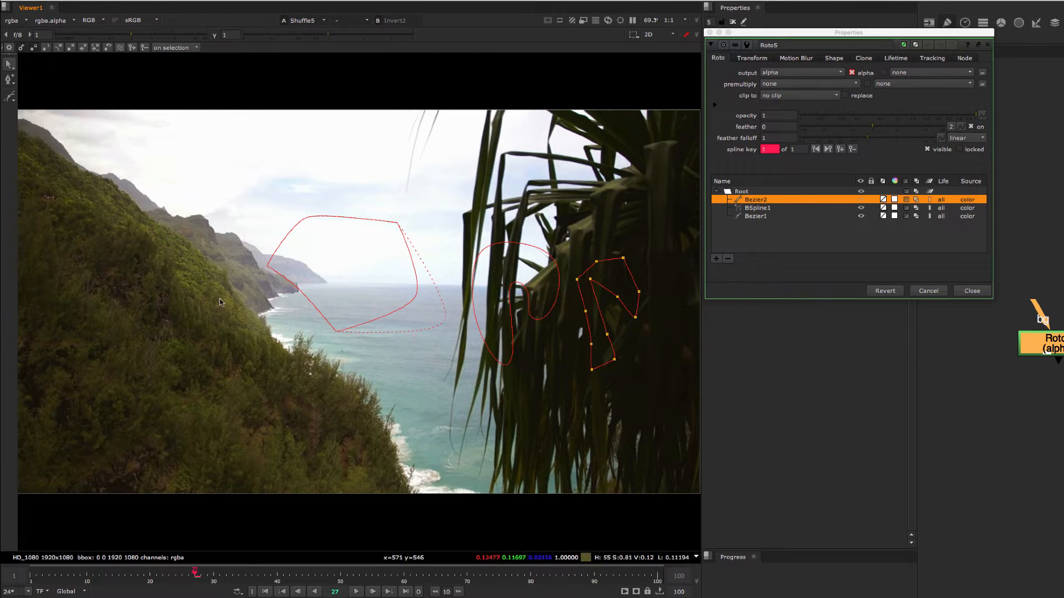
Draw a closed B-spline that follows the hillside's sea-facing edge, runs below the frame and returns up through the foliage.
{"action": "key", "text": "v"}
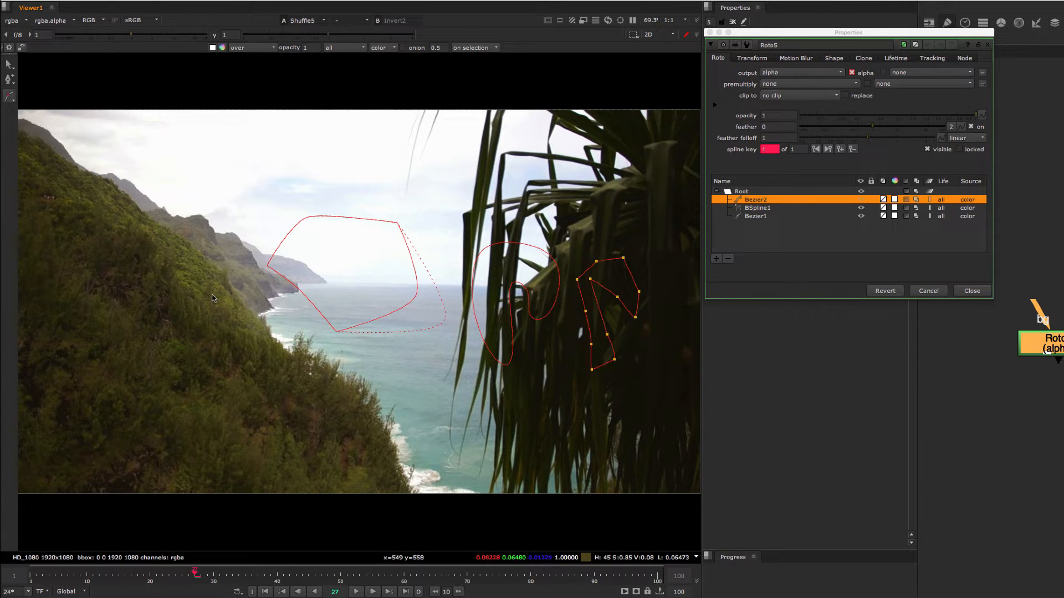
{"action": "key", "text": "v"}
{"action": "left_click", "coordinate": [229, 294]}
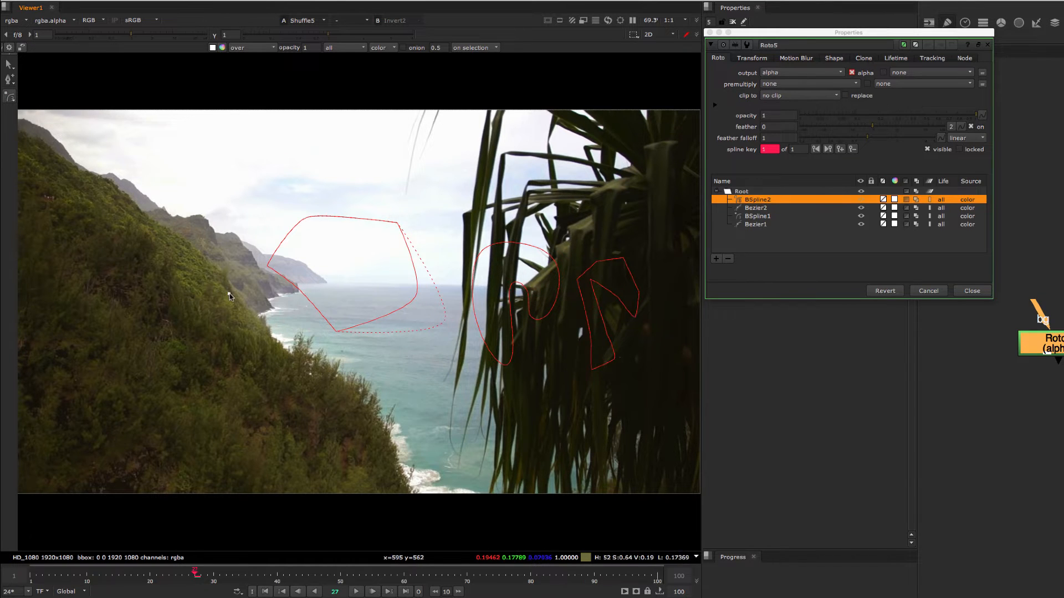
{"action": "left_click", "coordinate": [249, 310]}
{"action": "left_click", "coordinate": [272, 334]}
{"action": "left_click", "coordinate": [284, 347]}
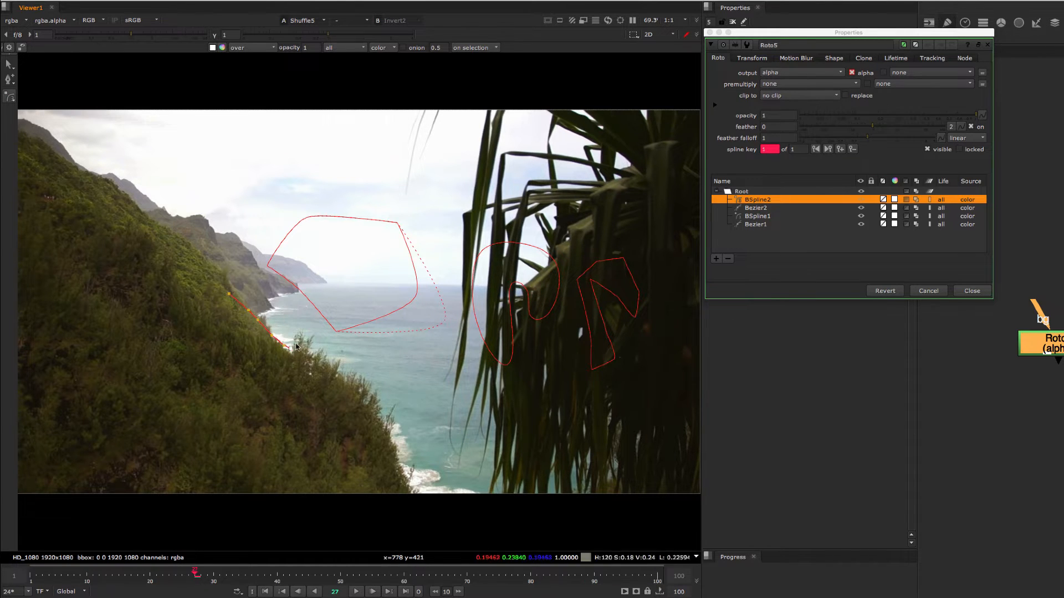
{"action": "left_click", "coordinate": [297, 345]}
{"action": "left_click", "coordinate": [315, 354]}
{"action": "left_click", "coordinate": [331, 365]}
{"action": "left_click", "coordinate": [358, 379]}
{"action": "left_click", "coordinate": [372, 399]}
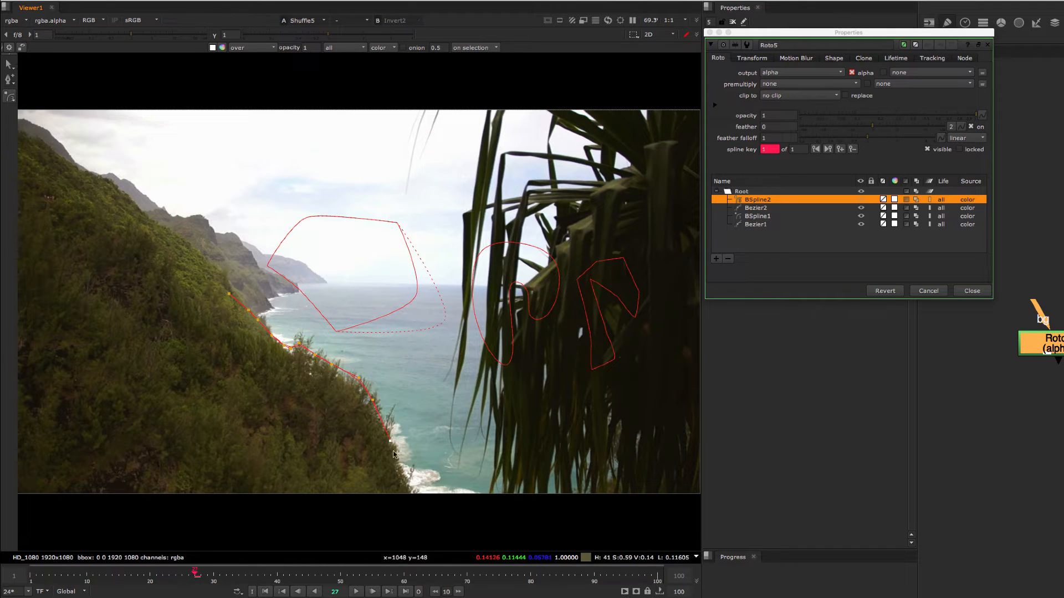
{"action": "left_click", "coordinate": [390, 441]}
{"action": "left_click", "coordinate": [409, 482]}
{"action": "left_click", "coordinate": [382, 508]}
{"action": "left_click", "coordinate": [323, 500]}
{"action": "left_click", "coordinate": [212, 501]}
{"action": "left_click", "coordinate": [192, 496]}
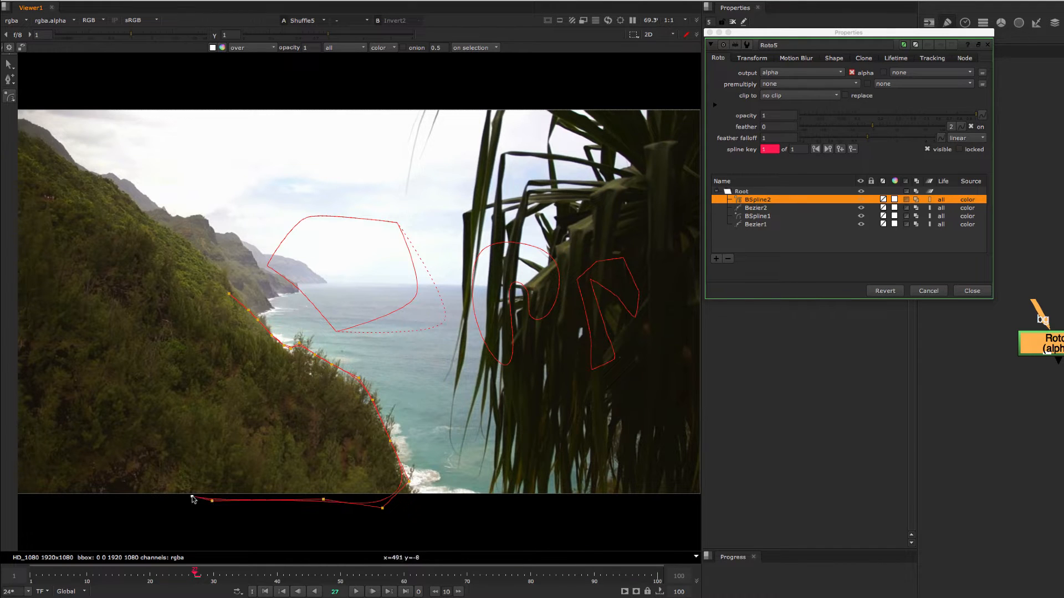
{"action": "left_click", "coordinate": [192, 446]}
{"action": "left_click", "coordinate": [190, 375]}
{"action": "left_click", "coordinate": [196, 339]}
{"action": "left_click", "coordinate": [203, 310]}
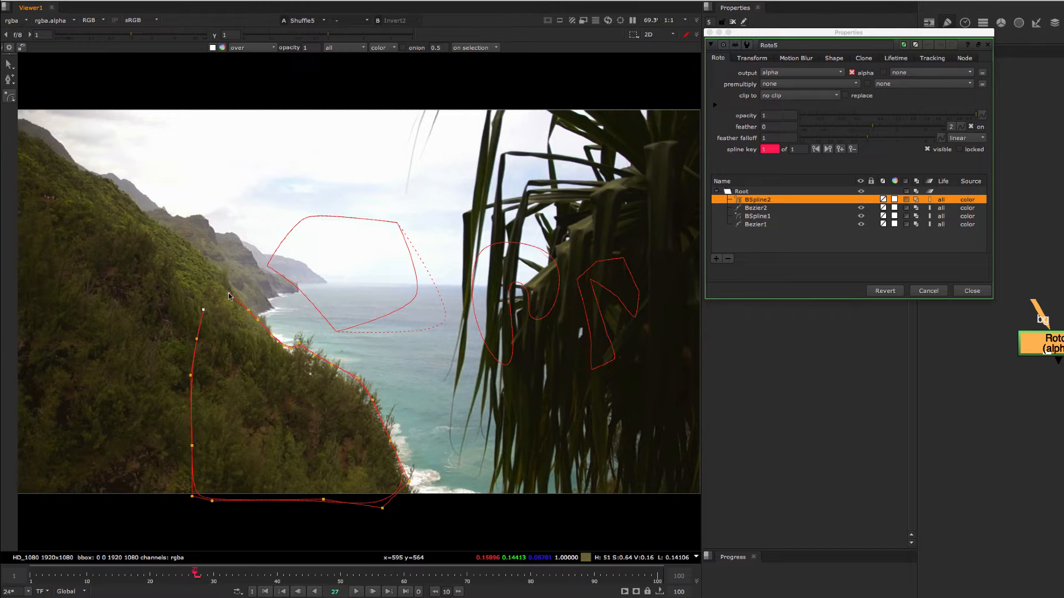
{"action": "scroll", "coordinate": [229, 297], "scroll_direction": "up", "scroll_amount": 5}
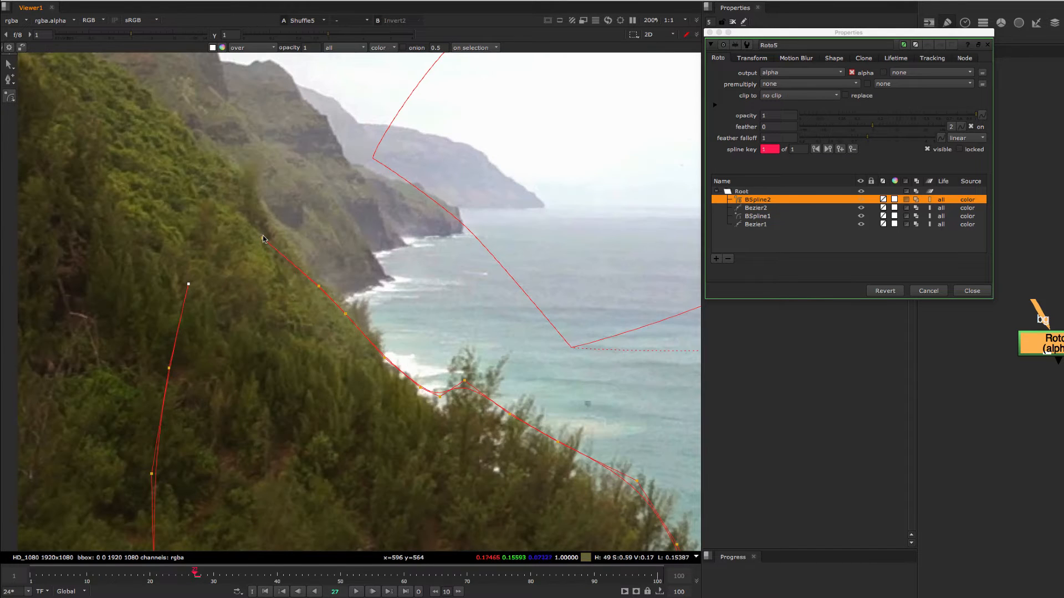
{"action": "left_click", "coordinate": [262, 240]}
Move the hillside B-spline's upper-left point up toward the ridge and deselect the shape.
{"action": "scroll", "coordinate": [242, 333], "scroll_direction": "down", "scroll_amount": 2}
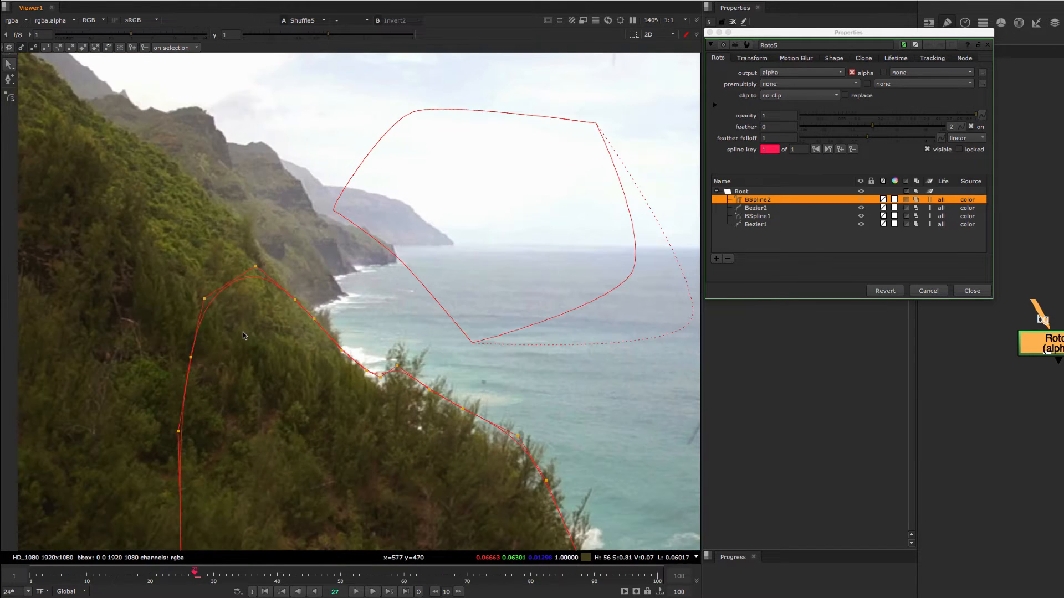
{"action": "left_click_drag", "start_coordinate": [204, 298], "coordinate": [239, 238]}
{"action": "scroll", "coordinate": [311, 419], "scroll_direction": "down", "scroll_amount": 4}
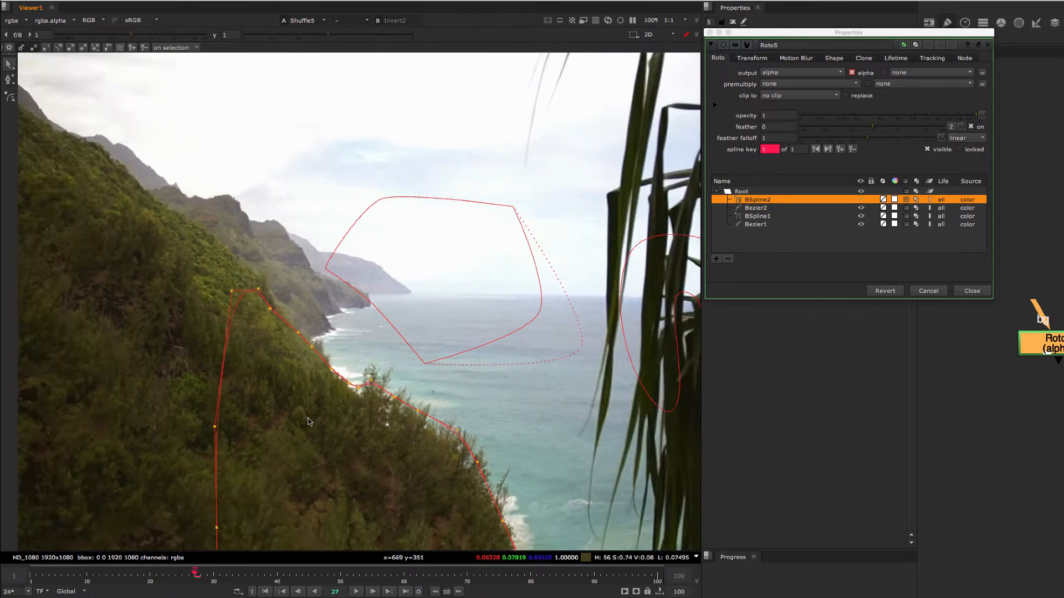
{"action": "left_click", "coordinate": [316, 417]}
{"action": "scroll", "coordinate": [386, 412], "scroll_direction": "down", "scroll_amount": 3}
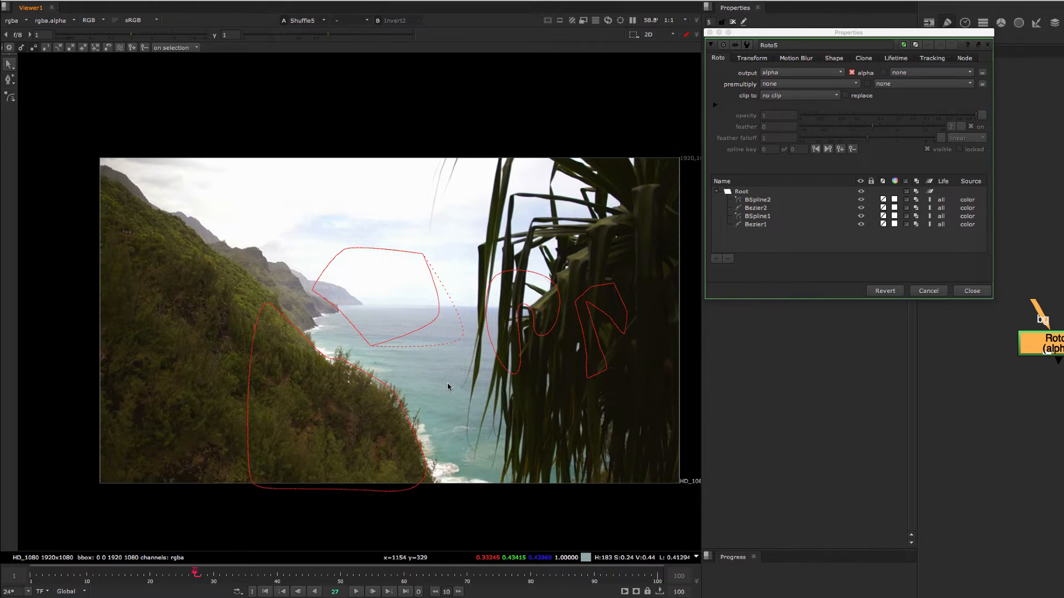
Draw two ellipses side by side in the sky above the first Bezier shape.
{"action": "scroll", "coordinate": [449, 386], "scroll_direction": "up", "scroll_amount": 1}
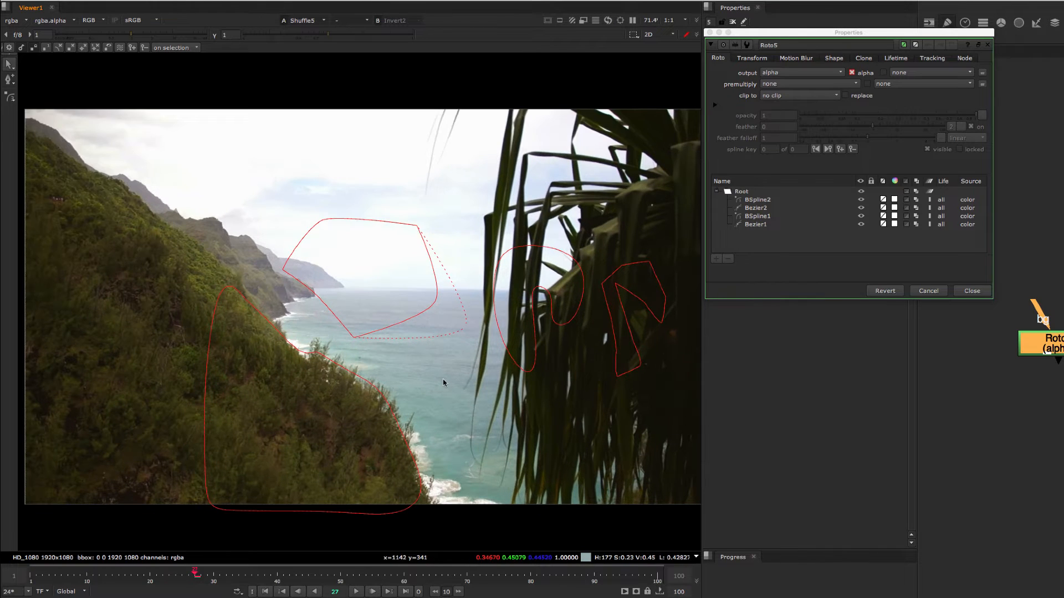
{"action": "left_click", "coordinate": [11, 97]}
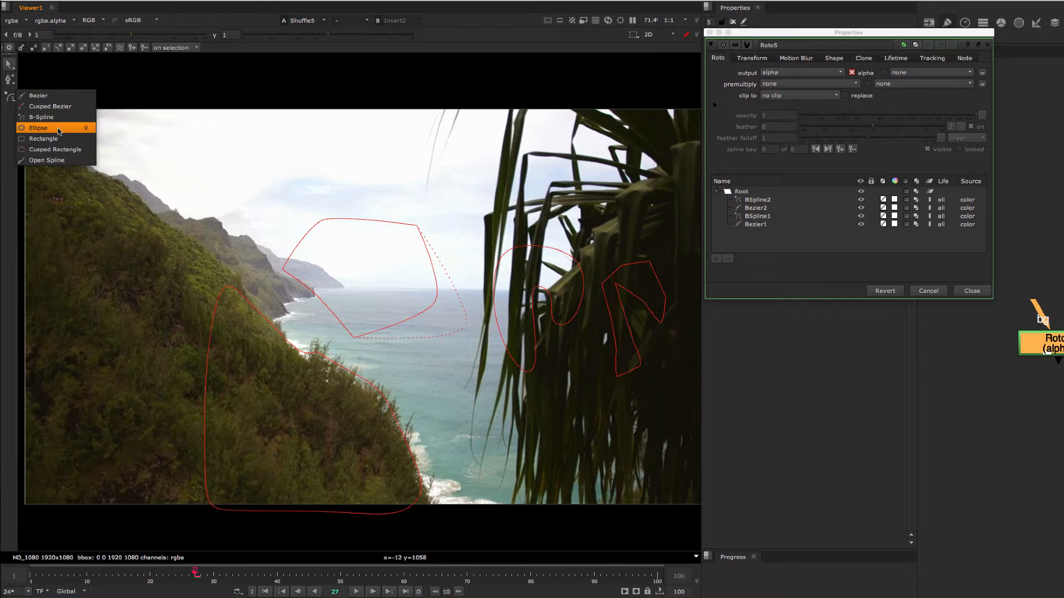
{"action": "left_click", "coordinate": [39, 128]}
{"action": "left_click_drag", "start_coordinate": [268, 142], "coordinate": [357, 218]}
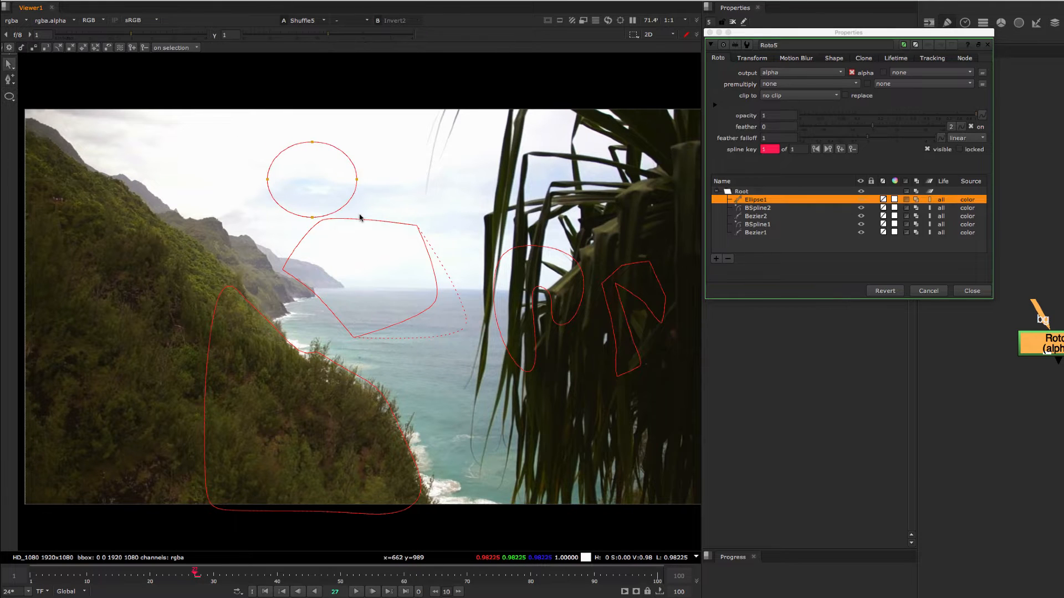
{"action": "left_click_drag", "start_coordinate": [375, 138], "coordinate": [500, 233]}
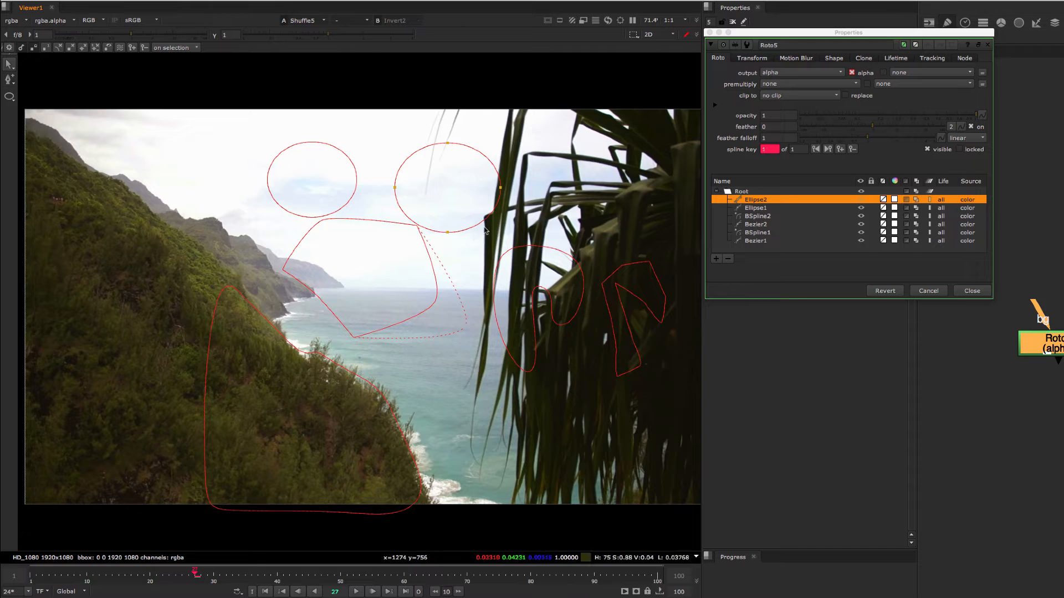
Draw a rectangle across the hillside and the sea horizon and move its upper-left corner up and inward.
{"action": "left_click", "coordinate": [9, 96]}
{"action": "left_click", "coordinate": [43, 138]}
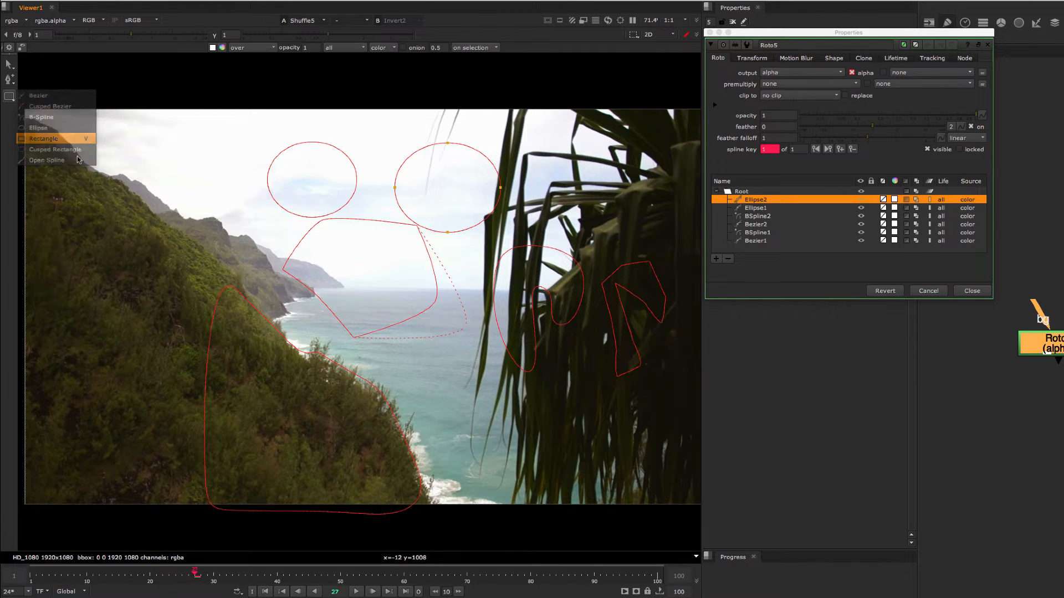
{"action": "left_click_drag", "start_coordinate": [200, 239], "coordinate": [465, 368]}
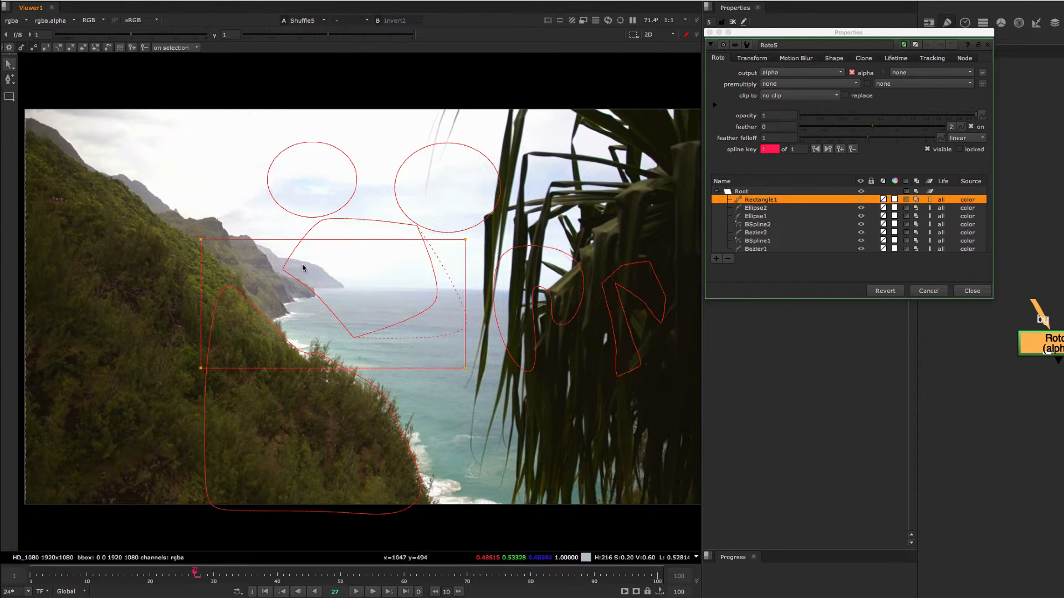
{"action": "left_click_drag", "start_coordinate": [200, 239], "coordinate": [221, 193]}
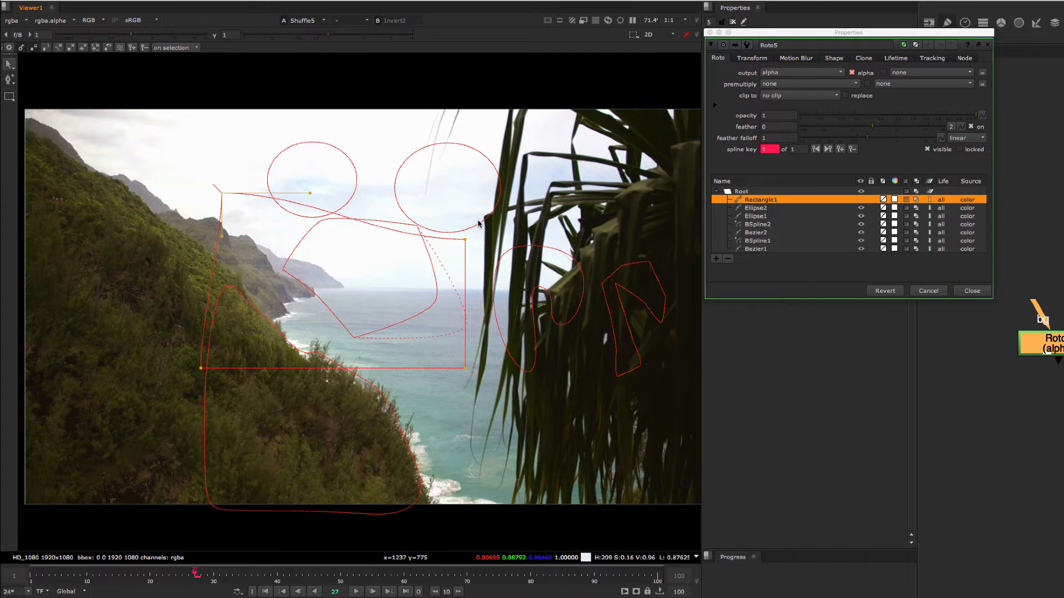
Enlarge the Roto properties window and select Root, Rectangle1 and Ellipse2 in turn to see which shapes they highlight.
{"action": "left_click_drag", "start_coordinate": [801, 300], "coordinate": [802, 343]}
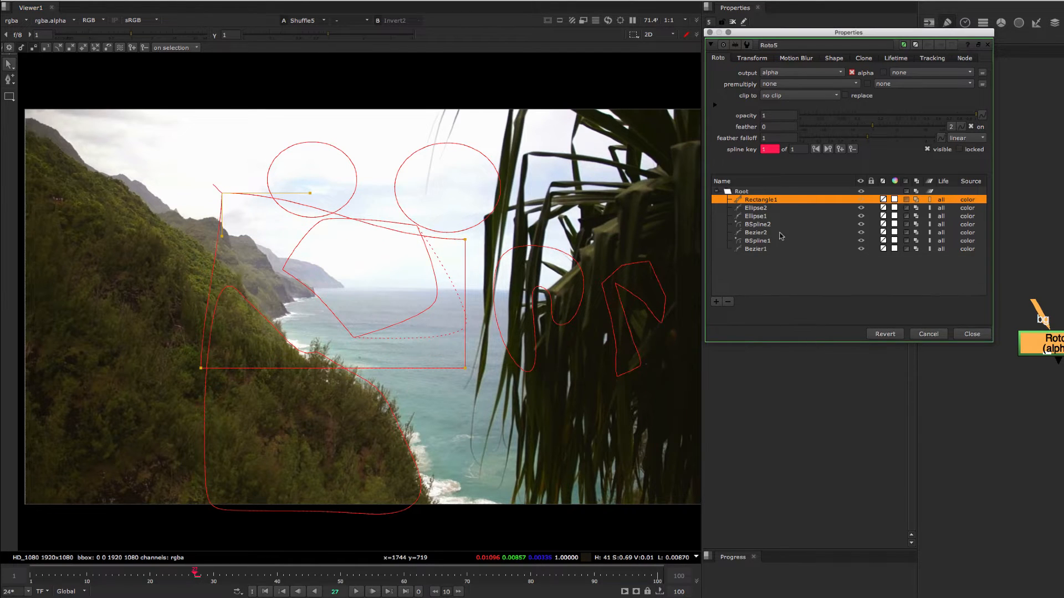
{"action": "left_click", "coordinate": [741, 192]}
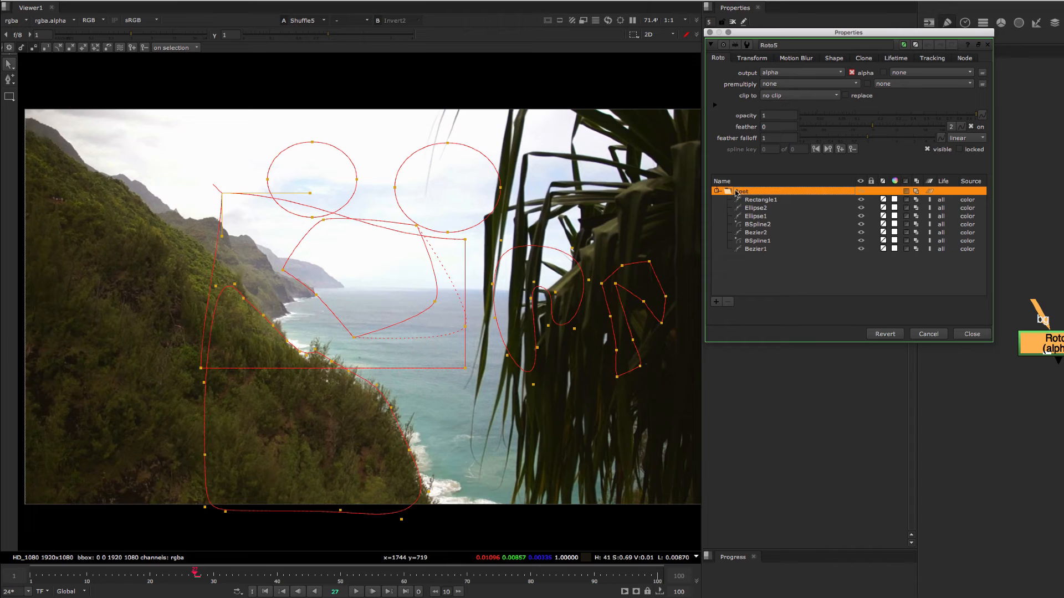
{"action": "left_click", "coordinate": [765, 200]}
{"action": "left_click", "coordinate": [764, 209]}
{"action": "left_click", "coordinate": [764, 203]}
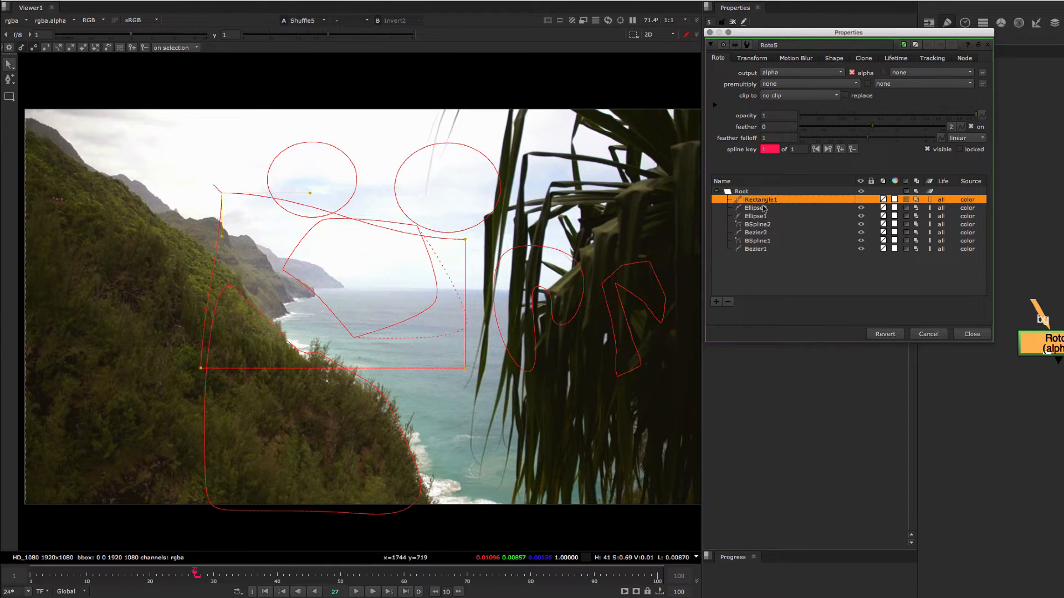
Delete Ellipse2, Rectangle1 and all remaining shapes from the Roto node.
{"action": "left_click", "coordinate": [763, 208]}
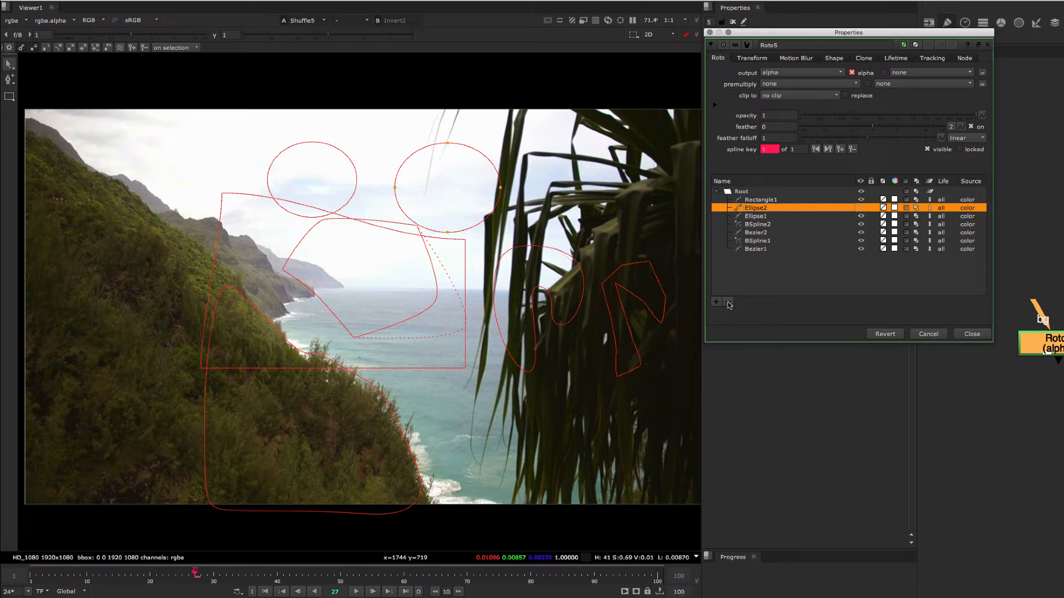
{"action": "left_click", "coordinate": [729, 303]}
{"action": "left_click", "coordinate": [763, 222]}
{"action": "left_click", "coordinate": [767, 200]}
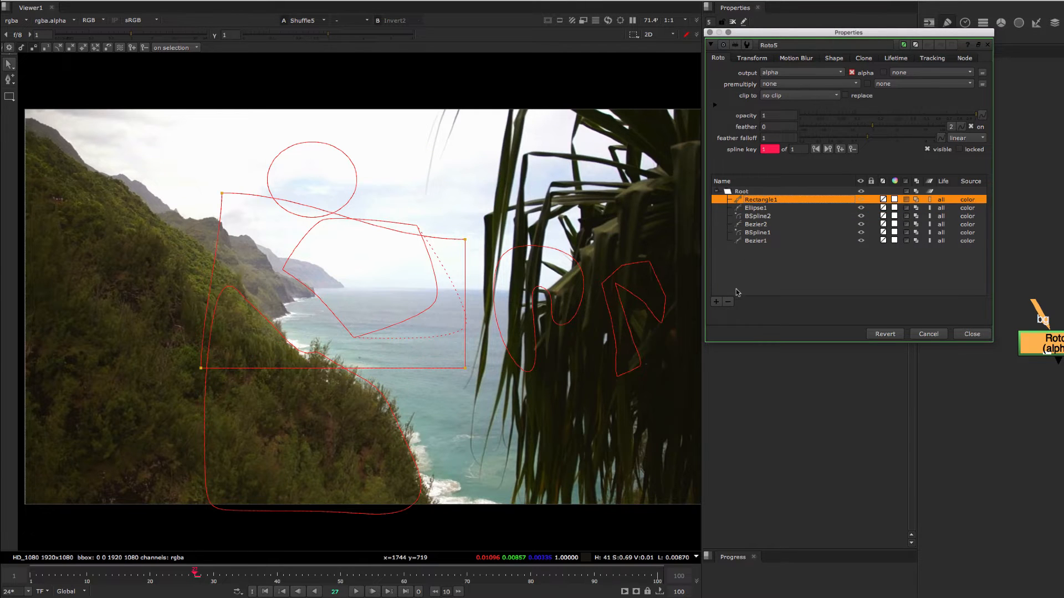
{"action": "left_click", "coordinate": [728, 303]}
{"action": "left_click", "coordinate": [762, 233], "text": "shift"}
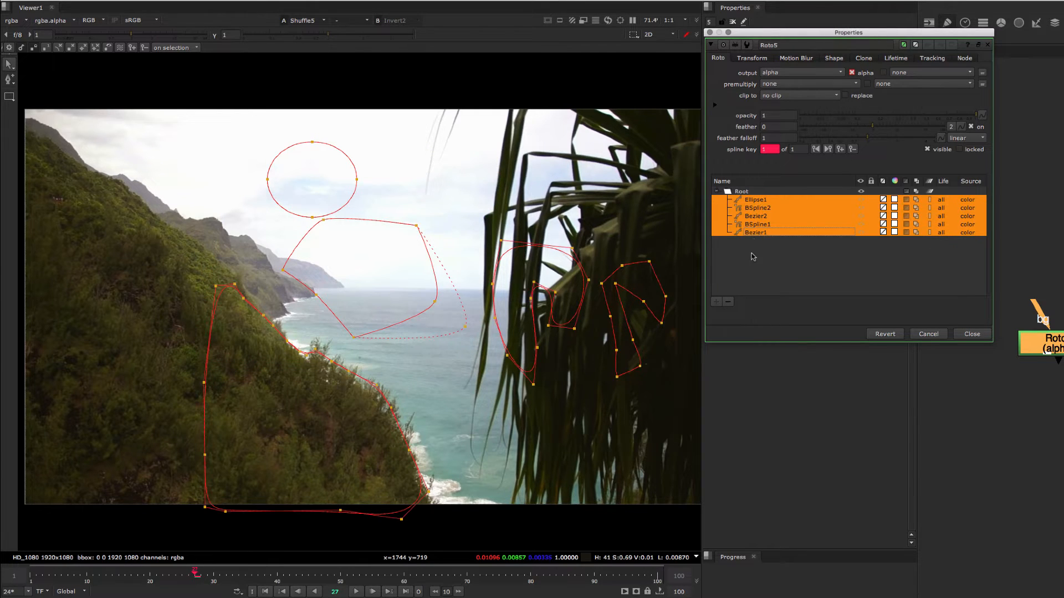
{"action": "left_click", "coordinate": [729, 303]}
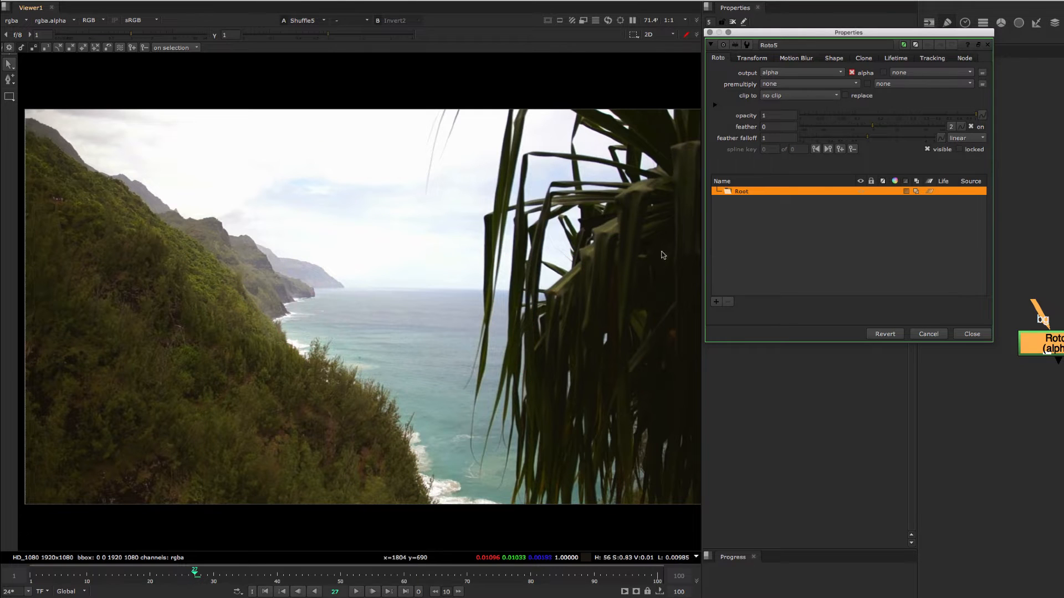
{"action": "left_click", "coordinate": [10, 97]}
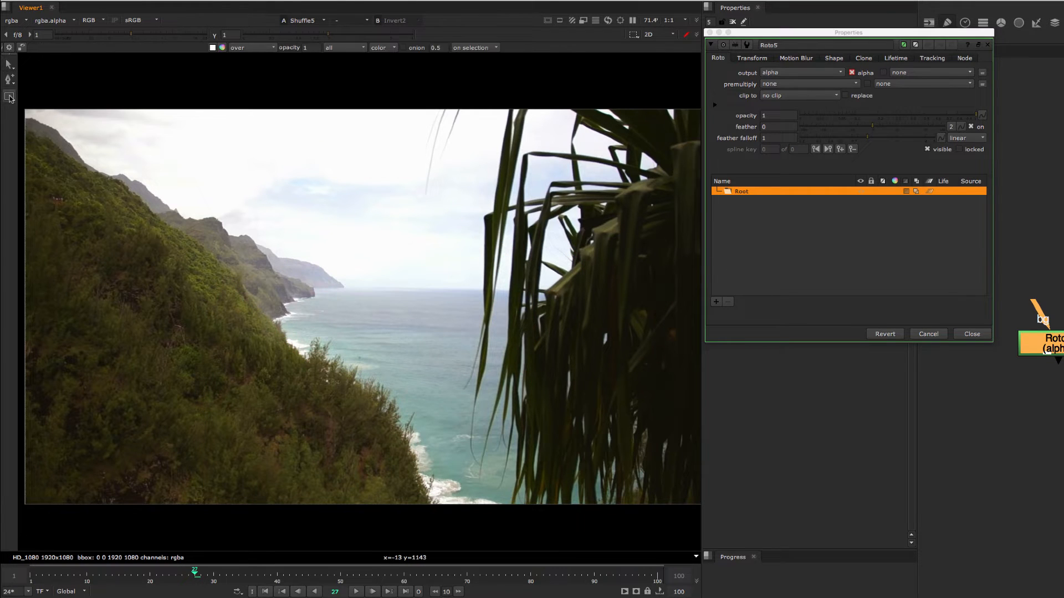
{"action": "left_click", "coordinate": [10, 98]}
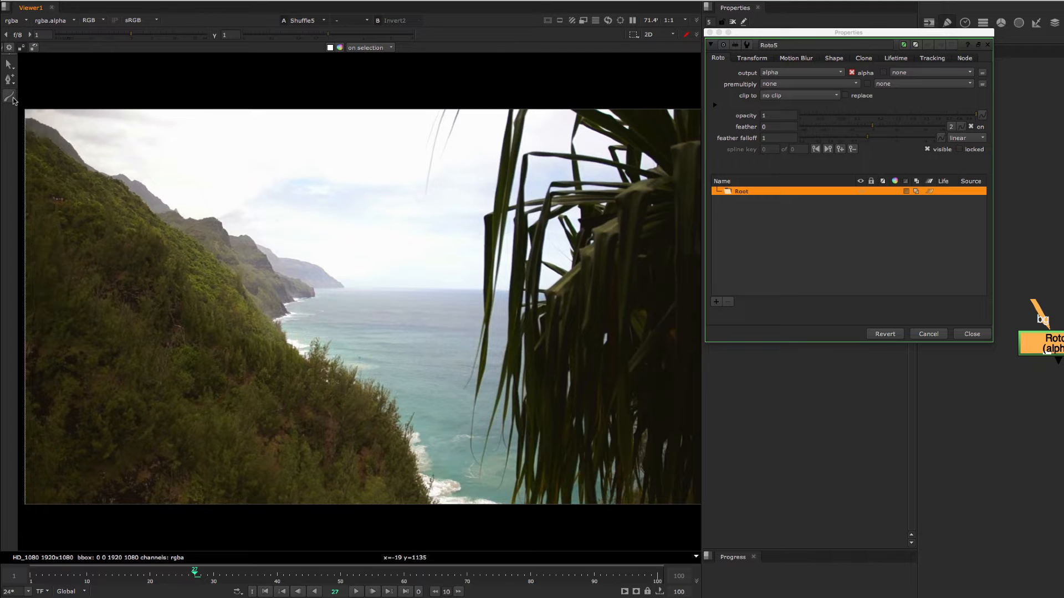
{"action": "right_click", "coordinate": [11, 99]}
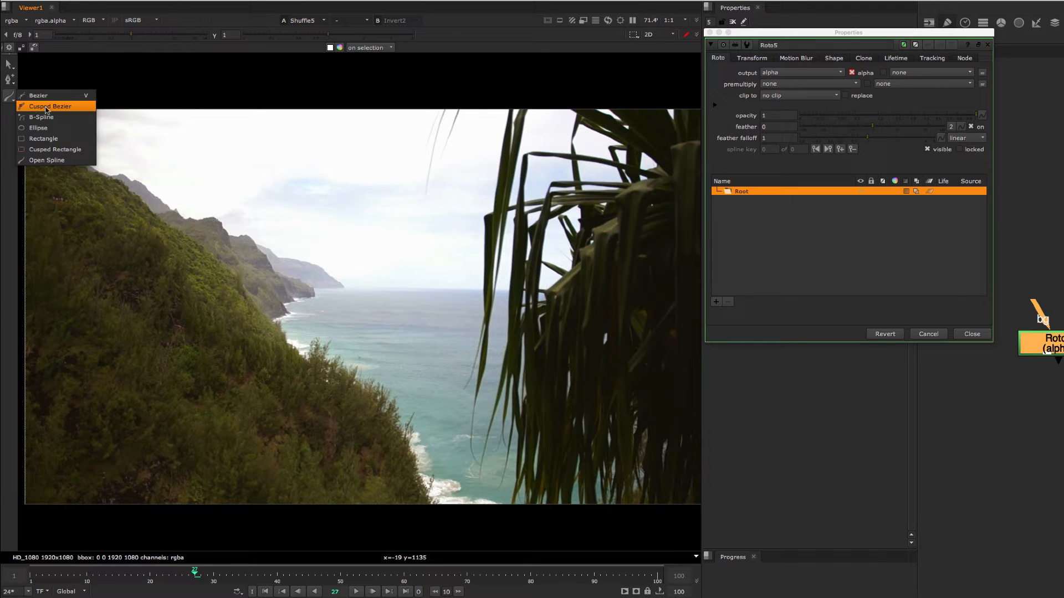
{"action": "left_click", "coordinate": [58, 128]}
{"action": "left_click", "coordinate": [429, 236]}
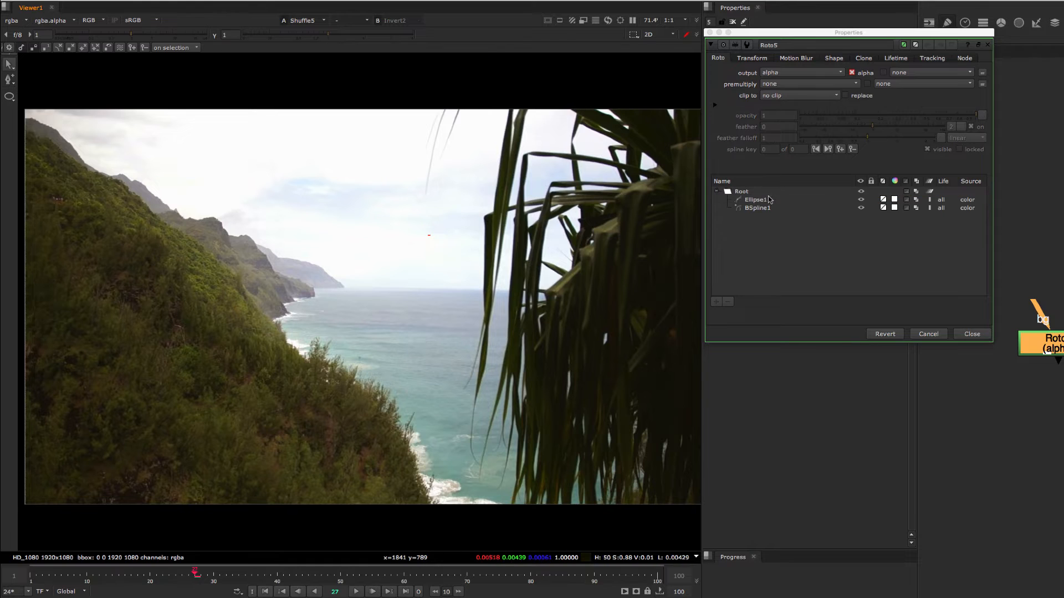
{"action": "left_click", "coordinate": [769, 208], "text": "shift"}
Draw a closed 8-point B-spline over the sea horizon and pull two of its upper points to the right.
{"action": "key", "text": "v"}
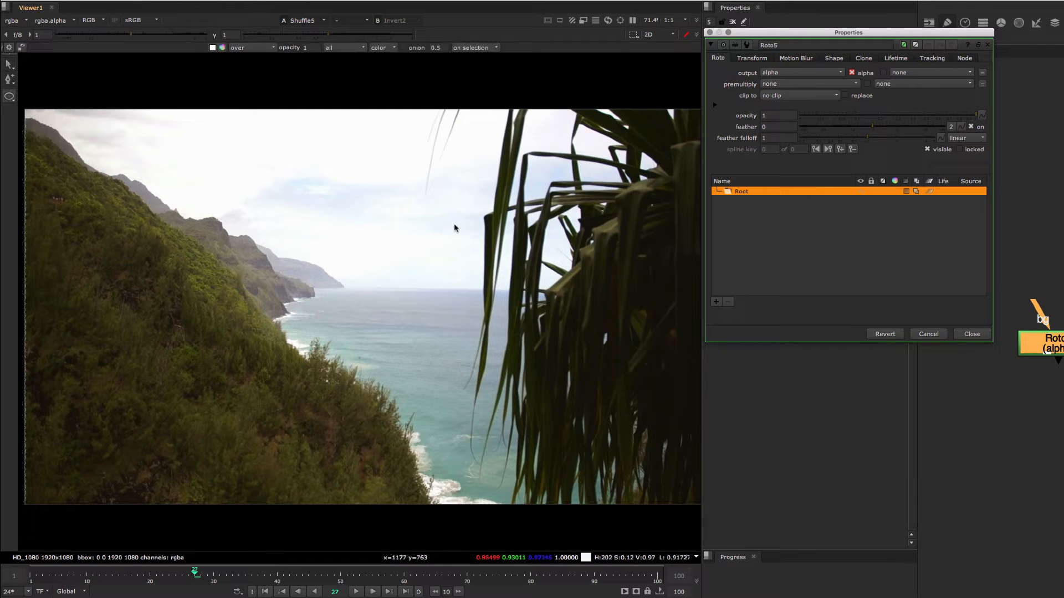
{"action": "key", "text": "v"}
{"action": "key", "text": "v"}
{"action": "left_click", "coordinate": [389, 227]}
{"action": "left_click", "coordinate": [438, 249]}
{"action": "left_click", "coordinate": [443, 279]}
{"action": "left_click", "coordinate": [391, 324]}
{"action": "left_click", "coordinate": [345, 313]}
{"action": "left_click", "coordinate": [325, 271]}
{"action": "left_click", "coordinate": [333, 256]}
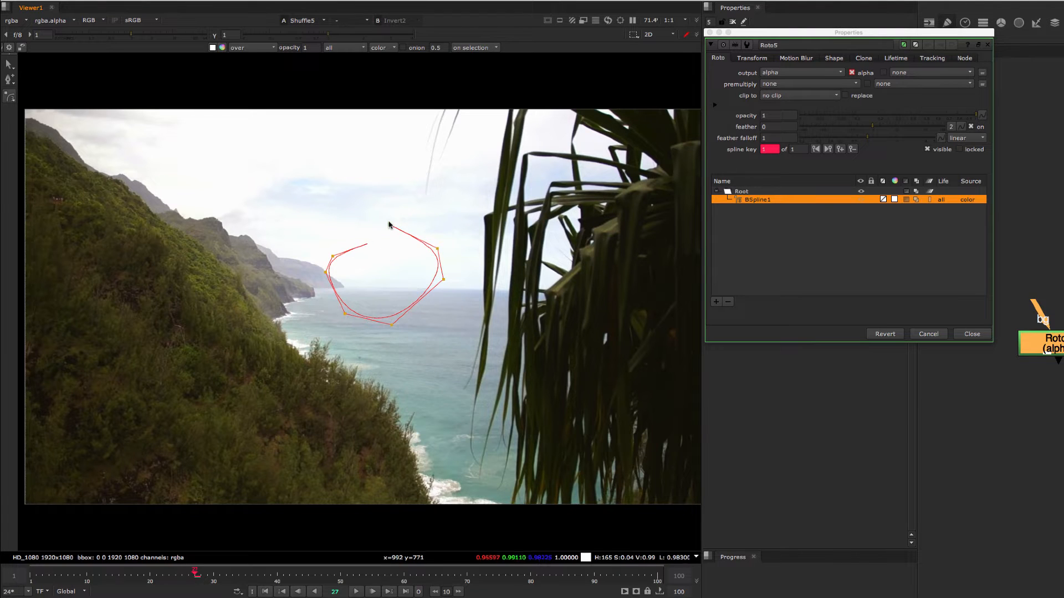
{"action": "left_click", "coordinate": [389, 227]}
{"action": "left_click_drag", "start_coordinate": [438, 249], "coordinate": [463, 254]}
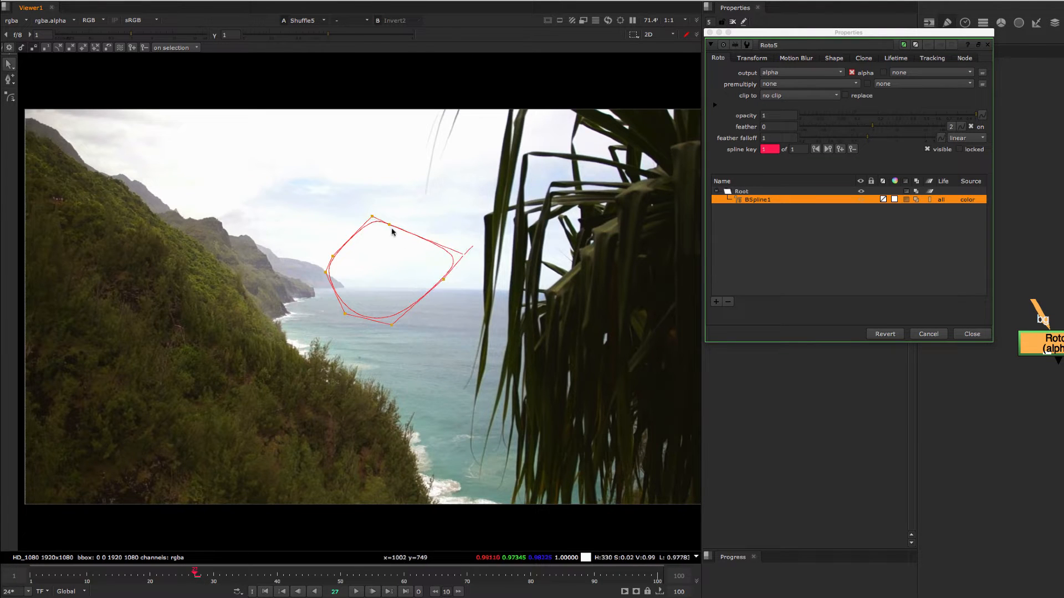
{"action": "left_click_drag", "start_coordinate": [392, 232], "coordinate": [417, 224]}
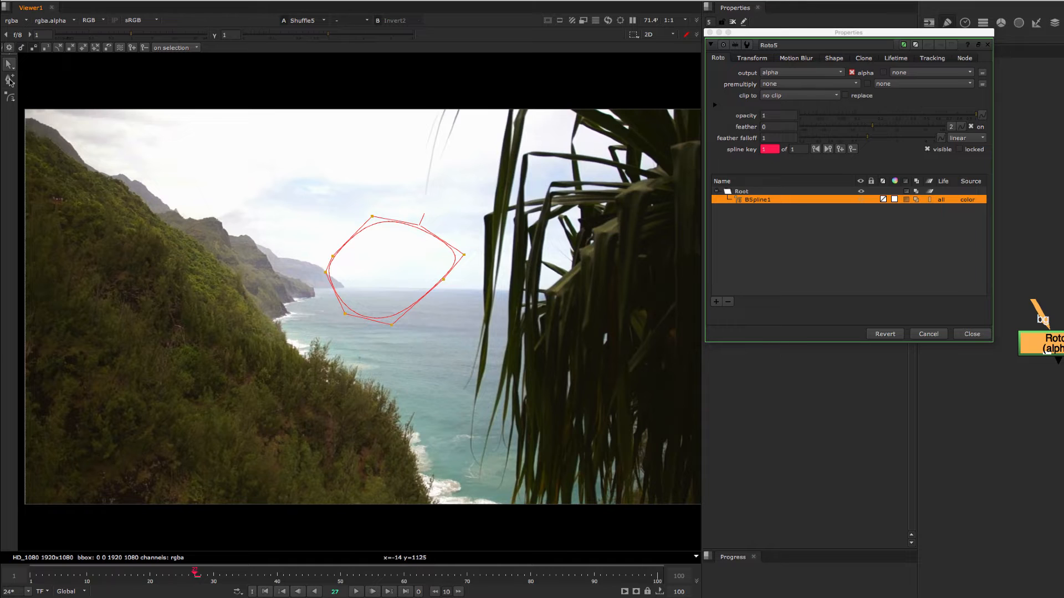
Add seven points along the B-spline's control outline, on its upper-right, lower-right, bottom, lower-left and upper-left edges.
{"action": "left_click", "coordinate": [10, 80]}
{"action": "left_click_drag", "start_coordinate": [10, 80], "coordinate": [28, 79]}
{"action": "left_click", "coordinate": [436, 237]}
{"action": "left_click", "coordinate": [453, 249]}
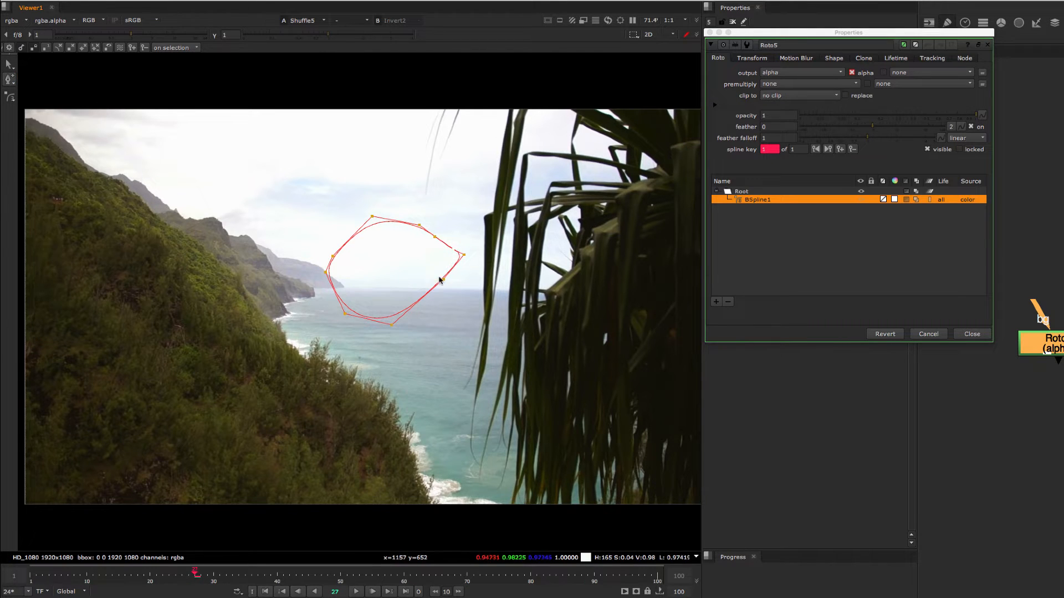
{"action": "left_click", "coordinate": [432, 288]}
{"action": "left_click", "coordinate": [416, 300]}
{"action": "left_click", "coordinate": [375, 319]}
{"action": "left_click", "coordinate": [339, 299]}
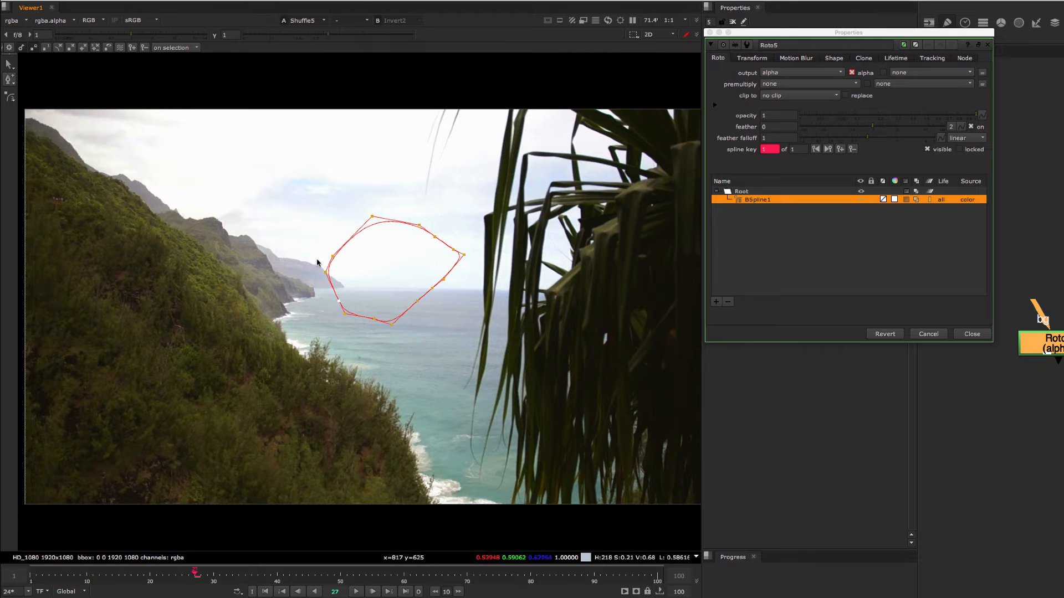
{"action": "left_click", "coordinate": [354, 241]}
Remove two points from the B-spline's upper-left side and three from its lower-right edge.
{"action": "scroll", "coordinate": [372, 259], "scroll_direction": "up", "scroll_amount": 3}
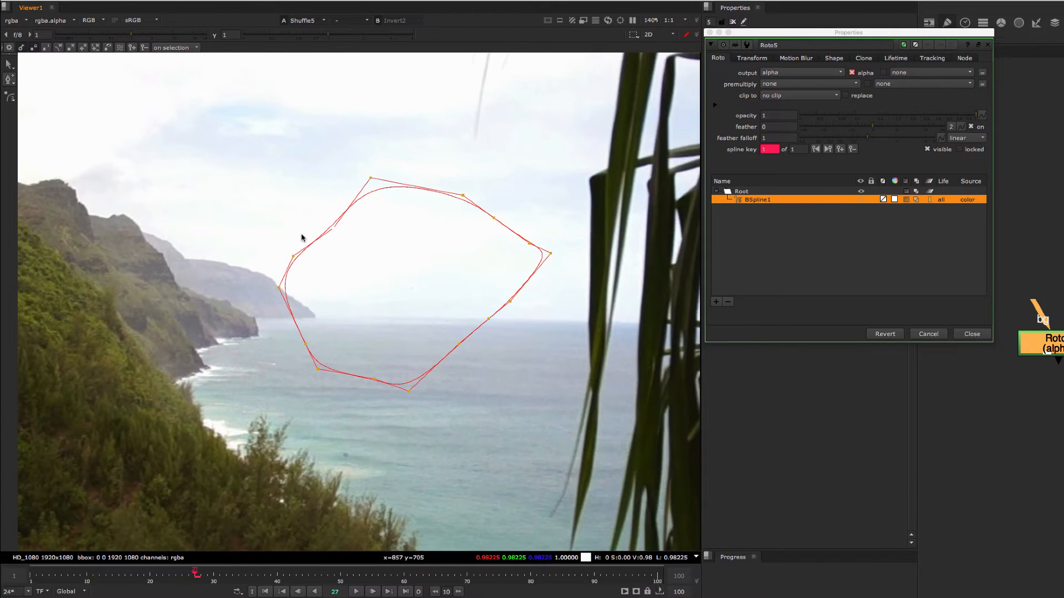
{"action": "left_click_drag", "start_coordinate": [13, 84], "coordinate": [39, 90]}
{"action": "left_click", "coordinate": [333, 228]}
{"action": "left_click", "coordinate": [293, 257]}
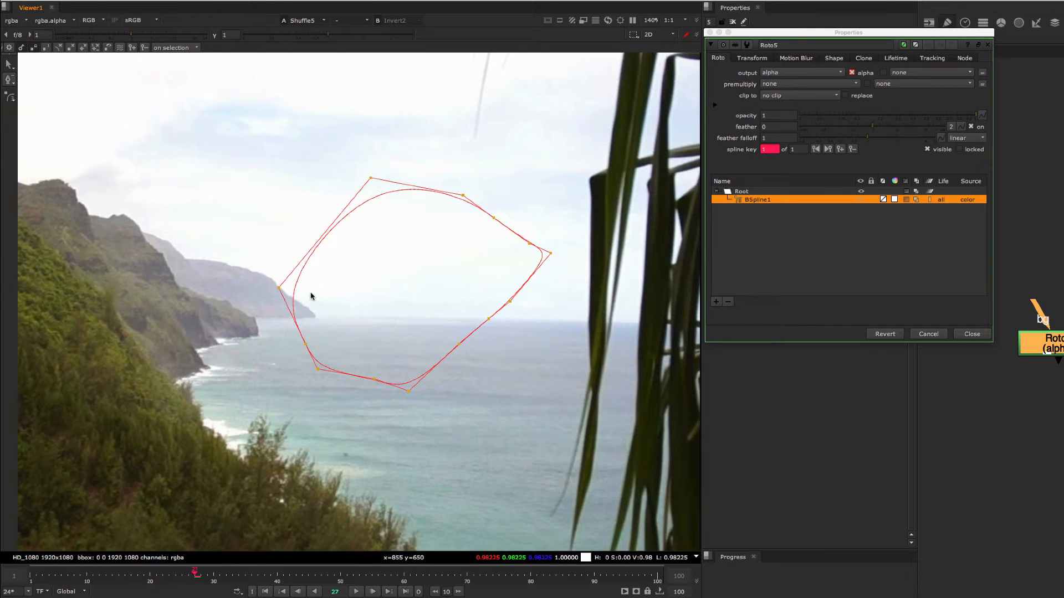
{"action": "left_click", "coordinate": [459, 346]}
{"action": "left_click", "coordinate": [488, 319]}
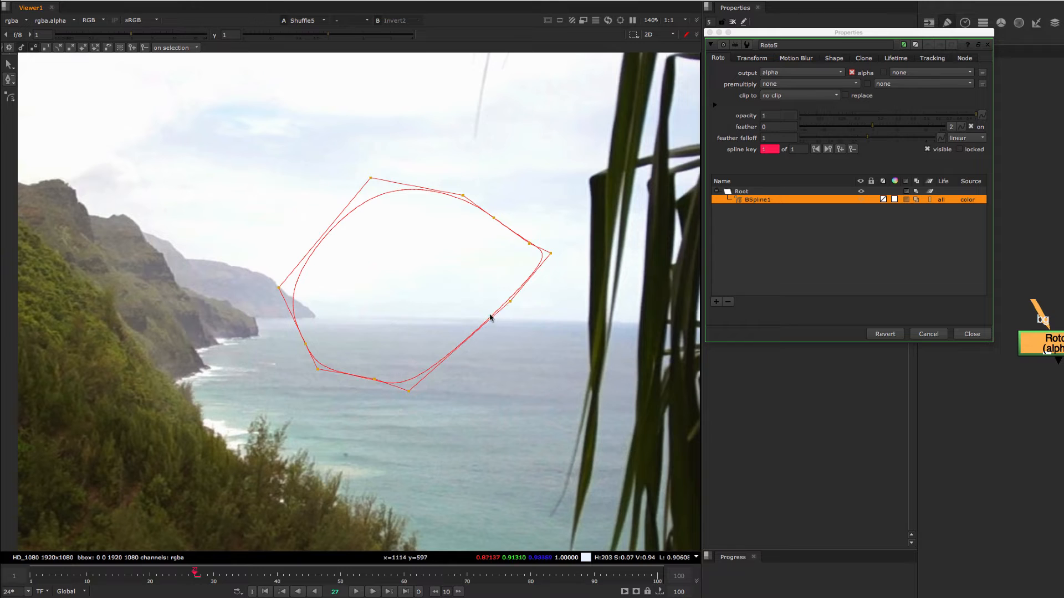
{"action": "left_click", "coordinate": [510, 301]}
{"action": "scroll", "coordinate": [419, 284], "scroll_direction": "down", "scroll_amount": 2}
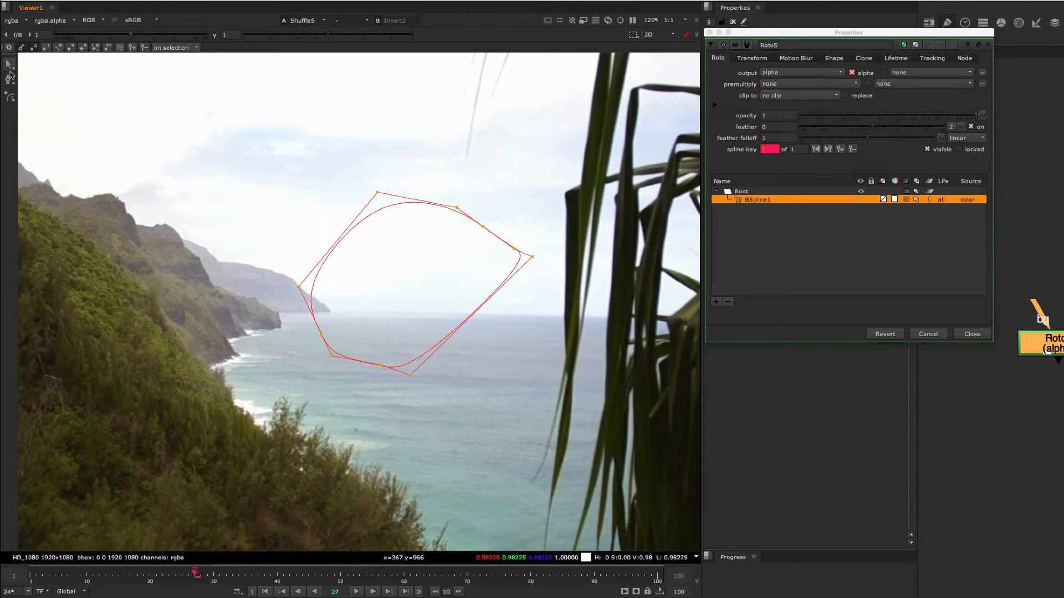
Move the whole B-spline up and left toward the headland and pull a wide feather outward from all its points.
{"action": "left_click_drag", "start_coordinate": [223, 149], "coordinate": [576, 427]}
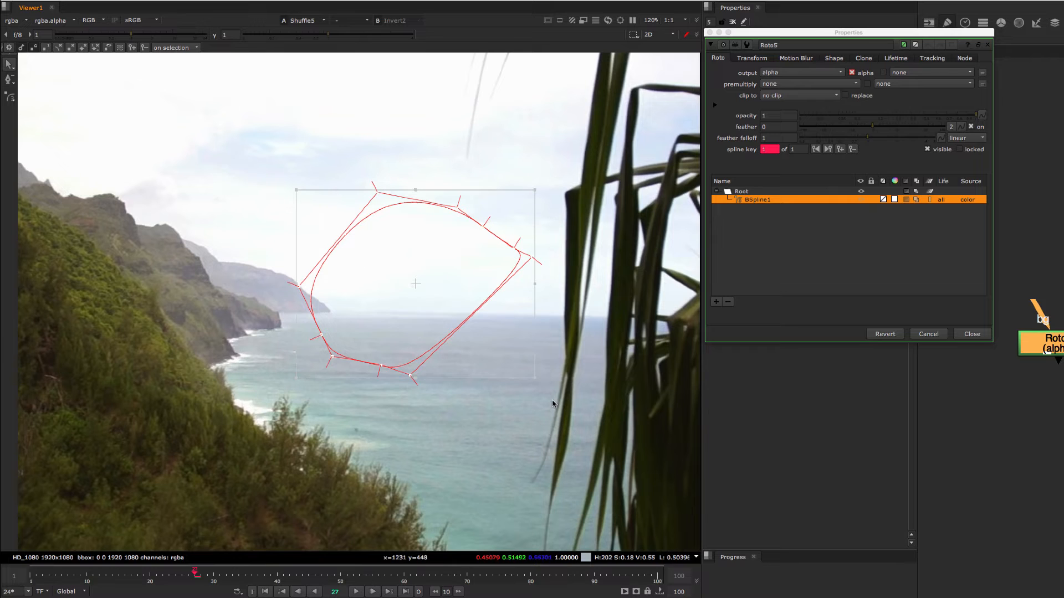
{"action": "left_click_drag", "start_coordinate": [394, 280], "coordinate": [340, 263]}
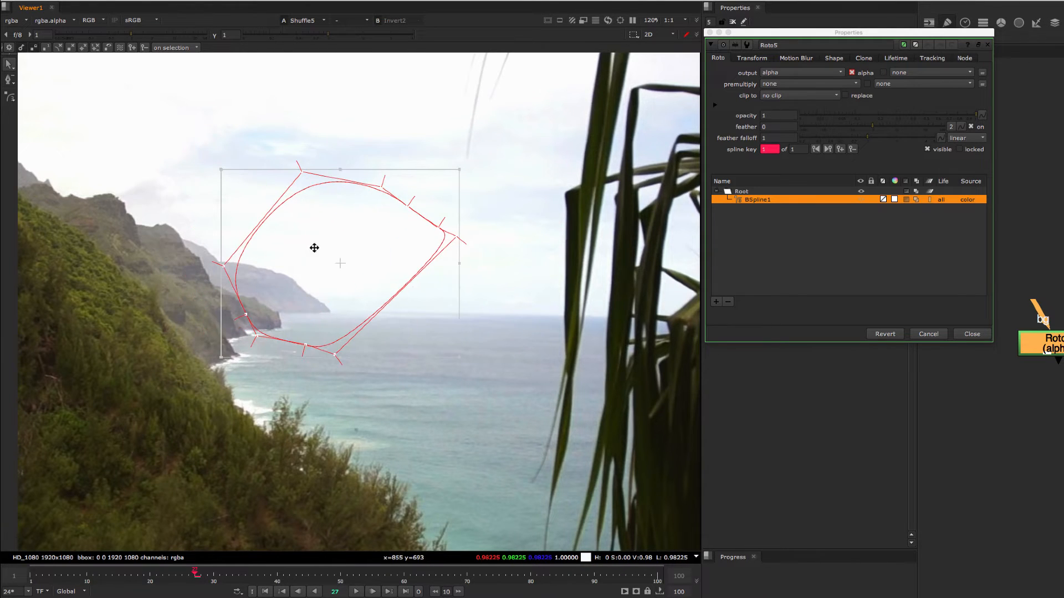
{"action": "left_click_drag", "start_coordinate": [166, 140], "coordinate": [486, 400]}
{"action": "left_click_drag", "start_coordinate": [339, 365], "coordinate": [565, 176]}
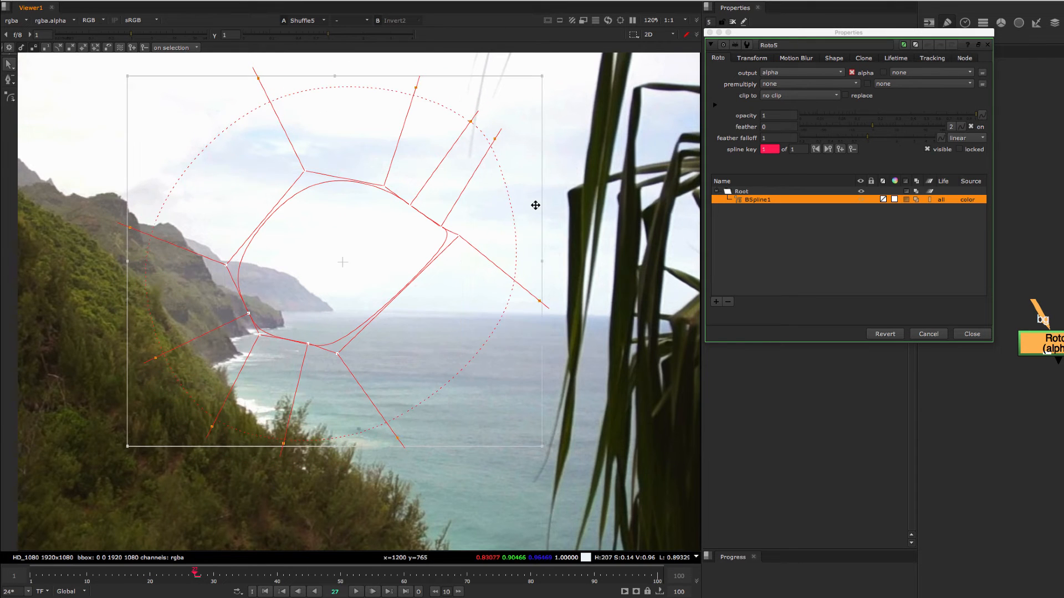
Pull the B-spline's far-right feather point further outward and bring its upper-right feather points closer to the shape.
{"action": "left_click", "coordinate": [558, 276]}
{"action": "left_click_drag", "start_coordinate": [540, 301], "coordinate": [611, 299]}
{"action": "left_click", "coordinate": [470, 121]}
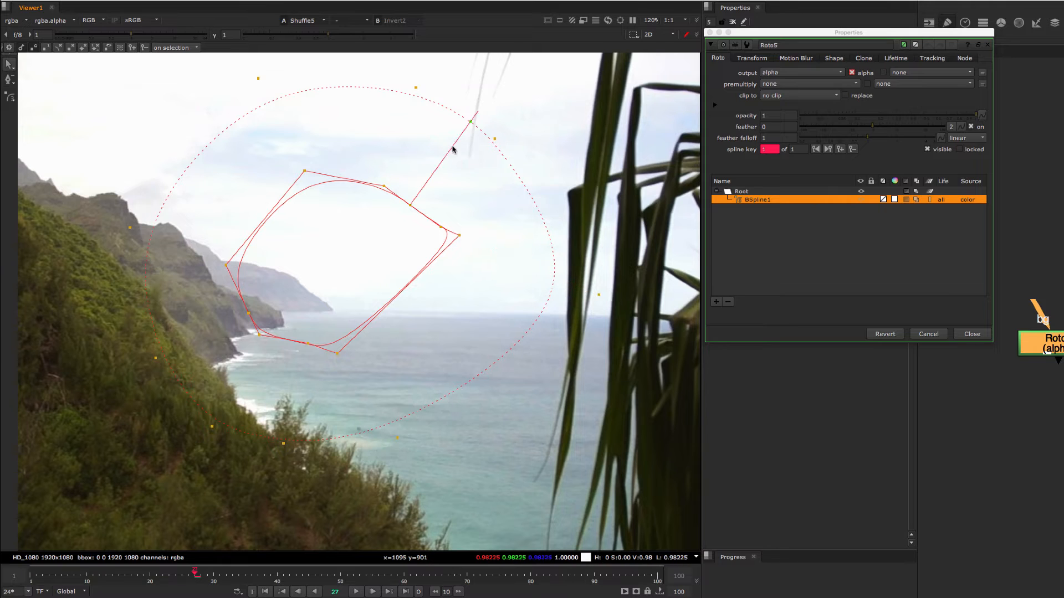
{"action": "left_click_drag", "start_coordinate": [466, 130], "coordinate": [430, 189]}
{"action": "left_click_drag", "start_coordinate": [415, 88], "coordinate": [398, 144]}
{"action": "left_click_drag", "start_coordinate": [494, 139], "coordinate": [502, 198]}
{"action": "left_click_drag", "start_coordinate": [398, 150], "coordinate": [412, 141]}
{"action": "left_click", "coordinate": [373, 140]}
{"action": "scroll", "coordinate": [372, 140], "scroll_direction": "down", "scroll_amount": 1}
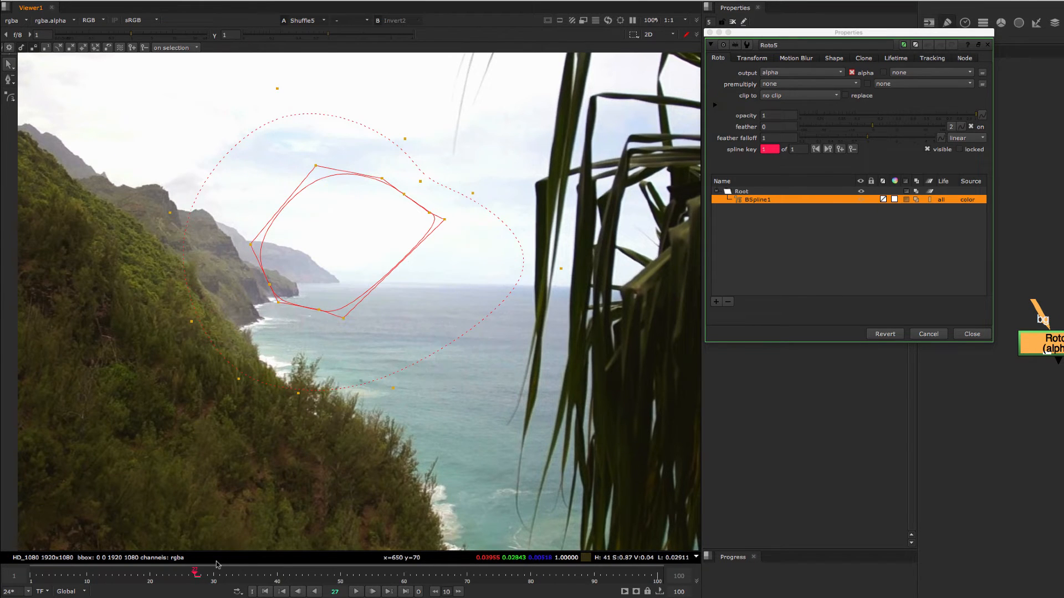
At frame 40, move the B-spline right and down to key it, and step between its two spline keys to compare.
{"action": "left_click", "coordinate": [277, 580]}
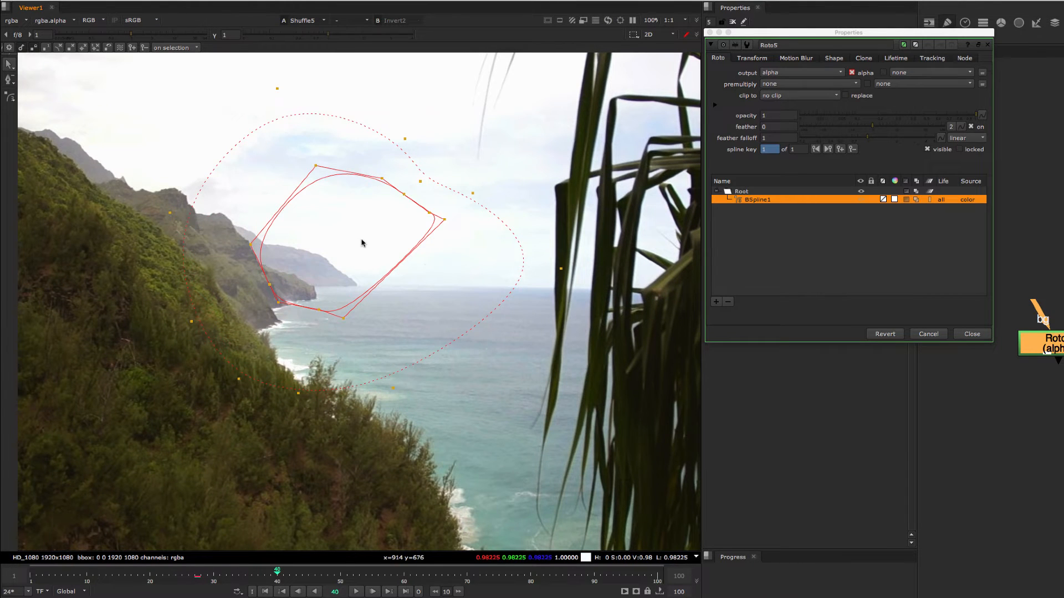
{"action": "left_click_drag", "start_coordinate": [361, 249], "coordinate": [428, 273]}
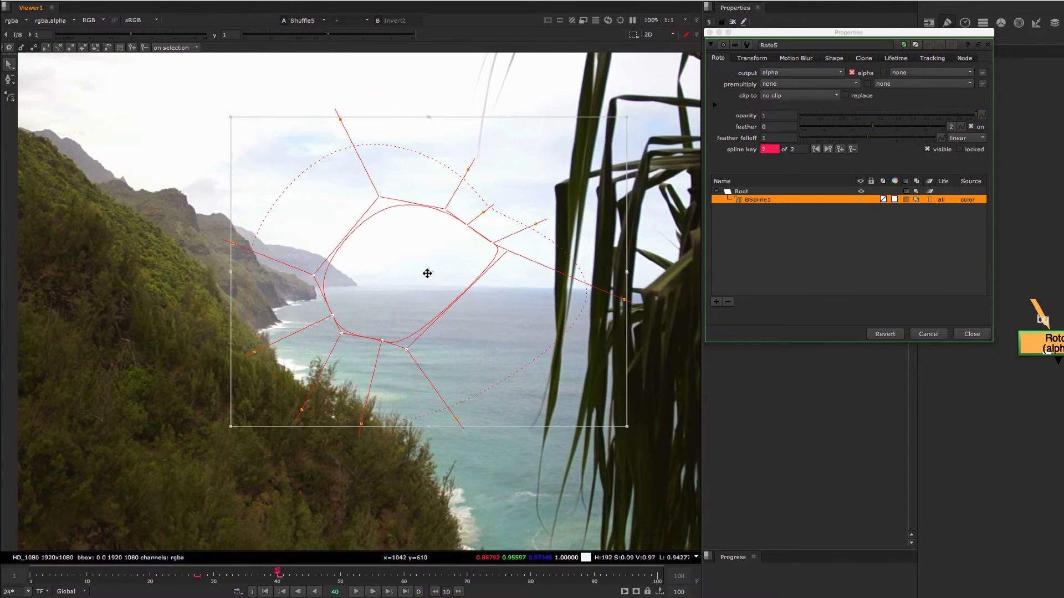
{"action": "left_click", "coordinate": [816, 150]}
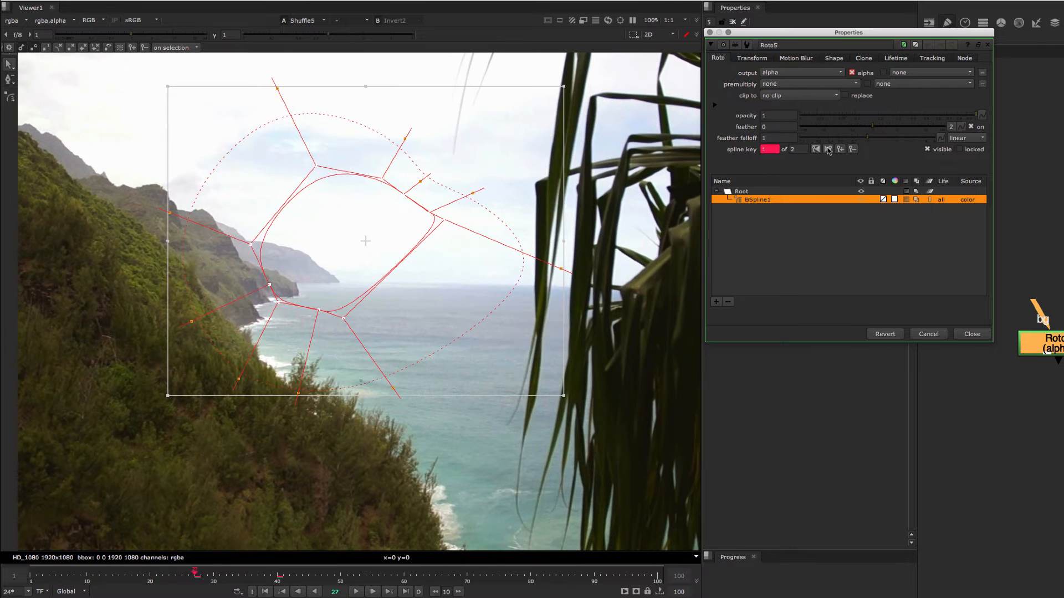
{"action": "left_click", "coordinate": [828, 150]}
{"action": "left_click", "coordinate": [815, 149]}
{"action": "left_click", "coordinate": [828, 150]}
{"action": "left_click", "coordinate": [815, 149]}
Show the alpha channel of the Roto node in the viewer.
{"action": "left_click_drag", "start_coordinate": [1048, 334], "coordinate": [1049, 344]}
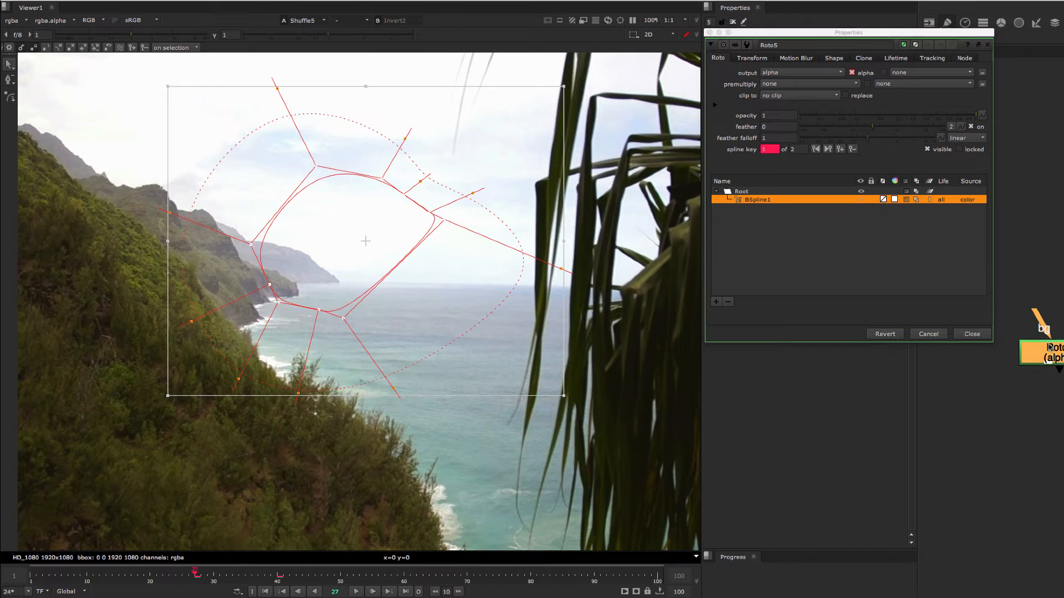
{"action": "key", "text": "1"}
{"action": "key", "text": "a"}
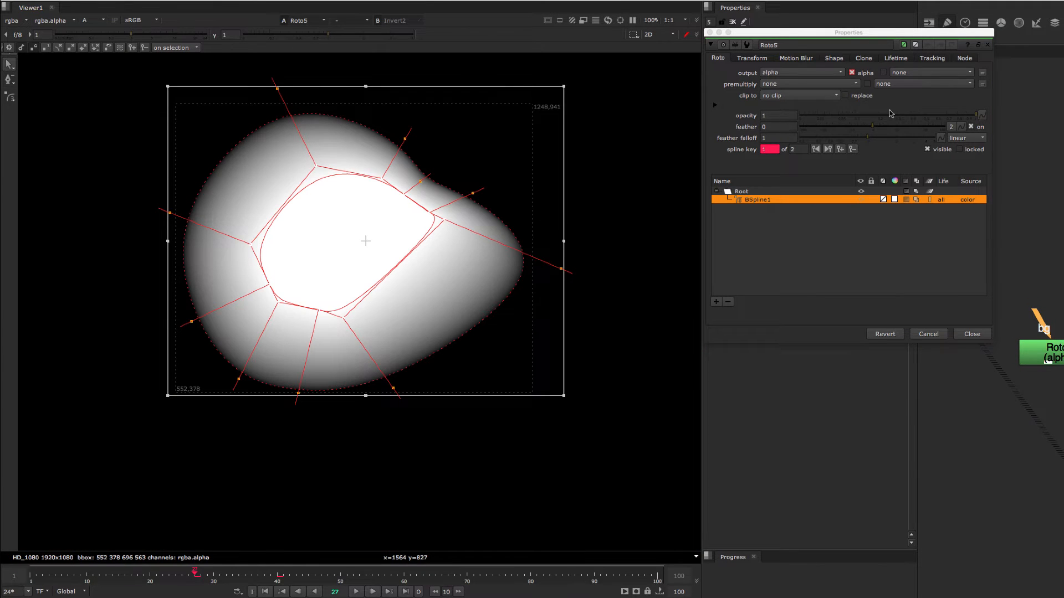
Try BSpline1's opacity at 0.545 and back at 1, with feather 5 and feather falloff 2.8.
{"action": "left_click_drag", "start_coordinate": [963, 115], "coordinate": [931, 119]}
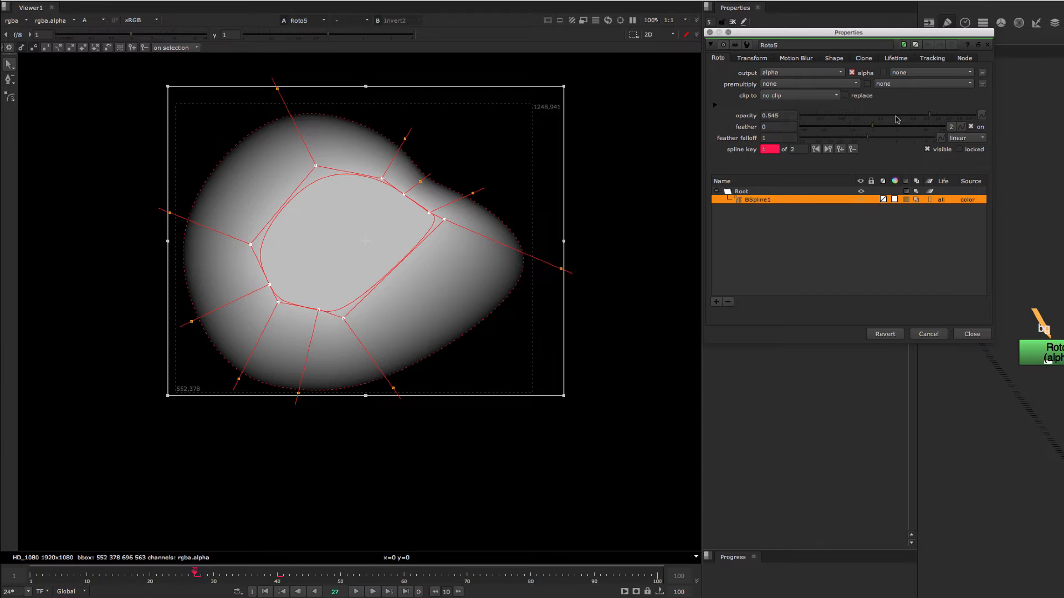
{"action": "left_click_drag", "start_coordinate": [936, 113], "coordinate": [1006, 118]}
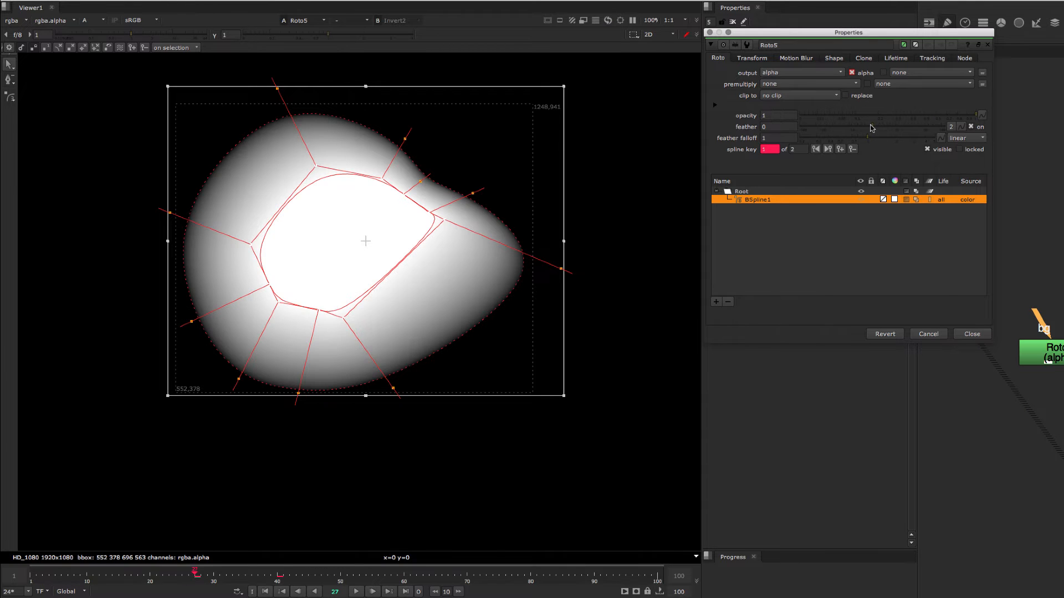
{"action": "left_click_drag", "start_coordinate": [876, 127], "coordinate": [910, 141]}
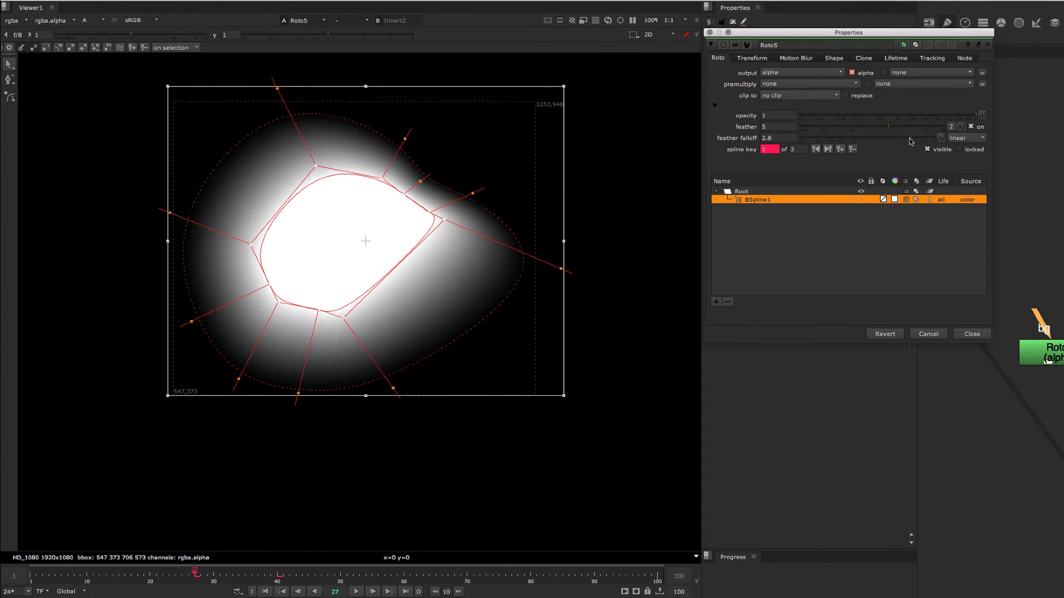
Undo the last feather falloff, feather and opacity changes on BSpline1.
{"action": "key", "text": "super+z"}
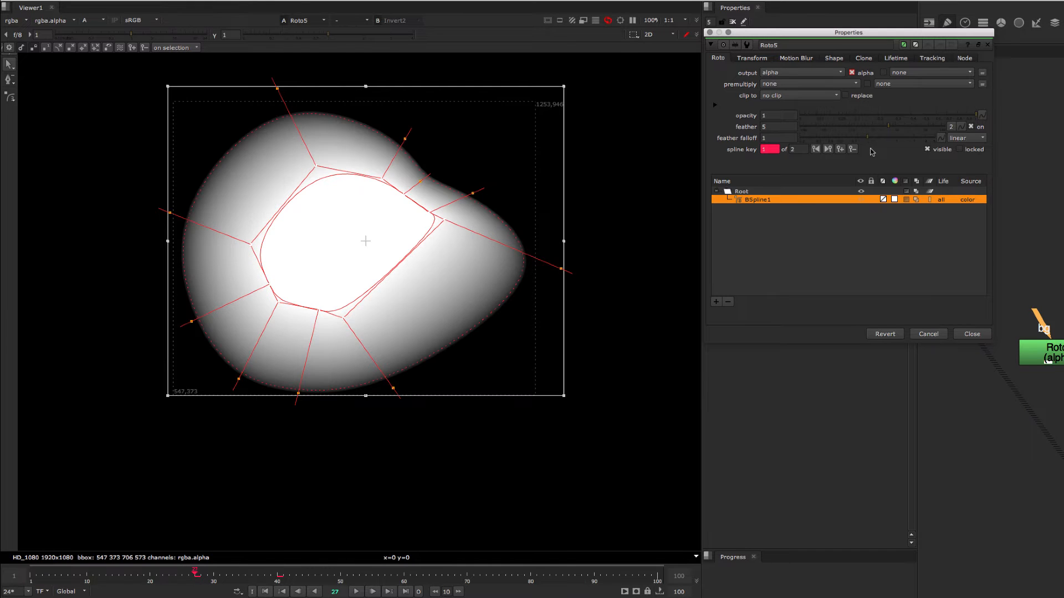
{"action": "key", "text": "super+z"}
{"action": "key", "text": "super+z"}
{"action": "middle_click_drag", "start_coordinate": [650, 197], "coordinate": [648, 196]}
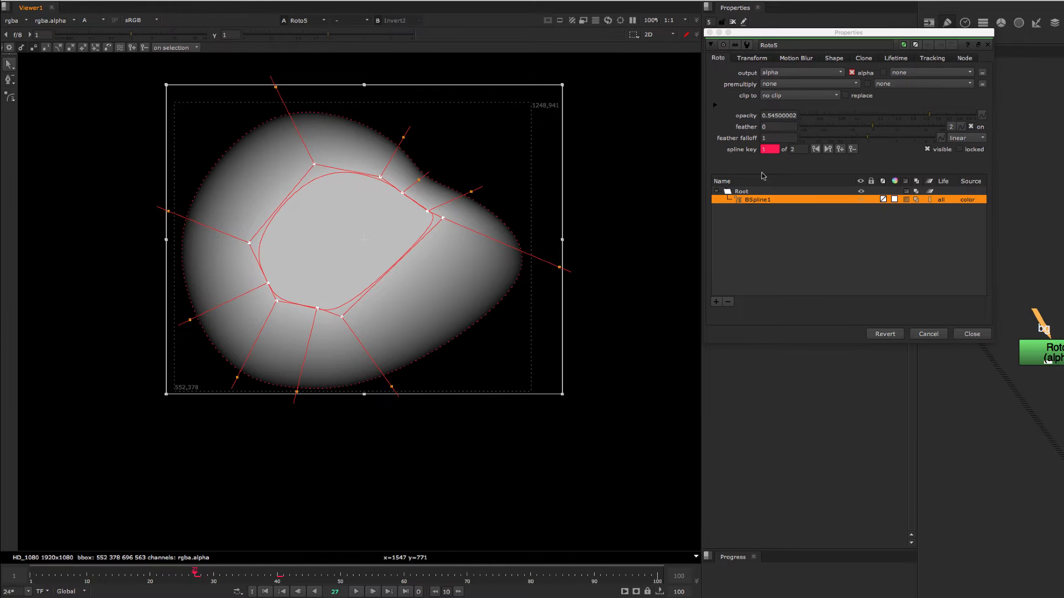
Delete BSpline1 from the Roto node's shape list.
{"action": "left_click", "coordinate": [762, 215]}
{"action": "left_click", "coordinate": [758, 200]}
{"action": "left_click", "coordinate": [728, 301]}
{"action": "left_click", "coordinate": [583, 306]}
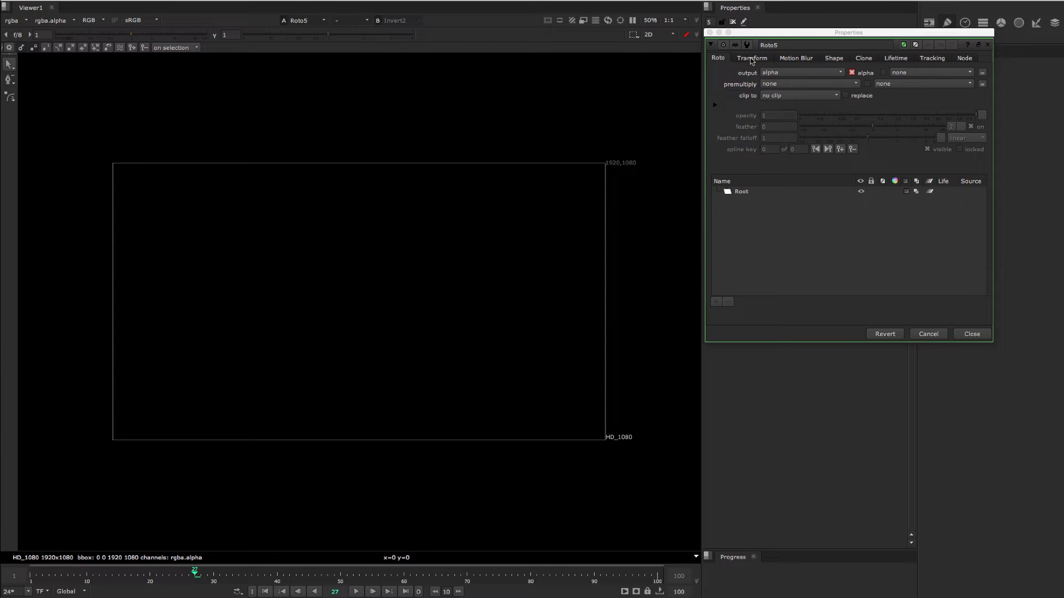
Show the Roto node's motion blur settings and draw a closed six-point B-spline near the middle of the frame at frame 22.
{"action": "left_click", "coordinate": [807, 59]}
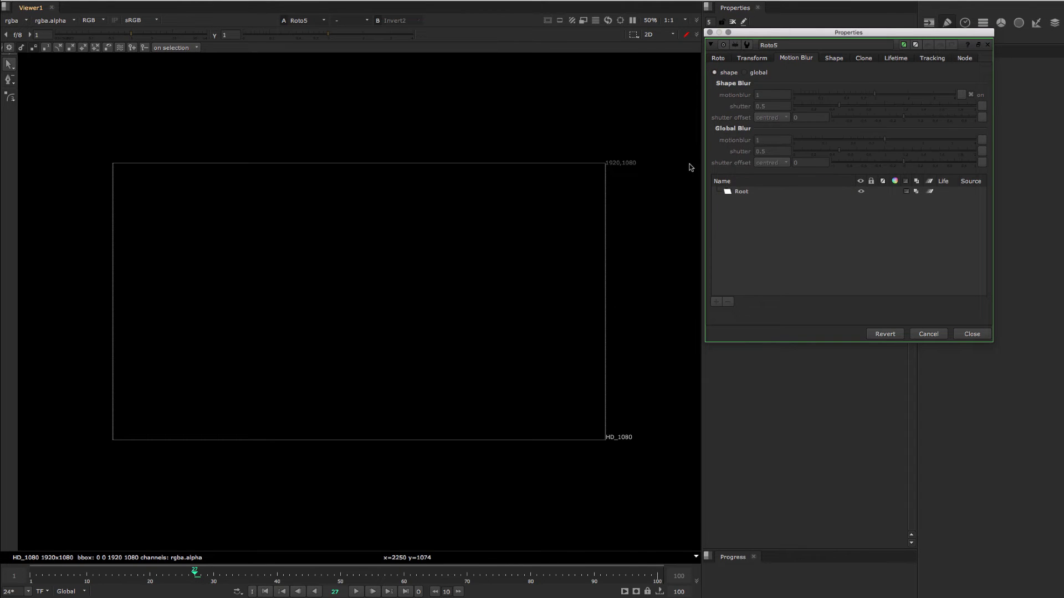
{"action": "left_click_drag", "start_coordinate": [193, 574], "coordinate": [163, 575]}
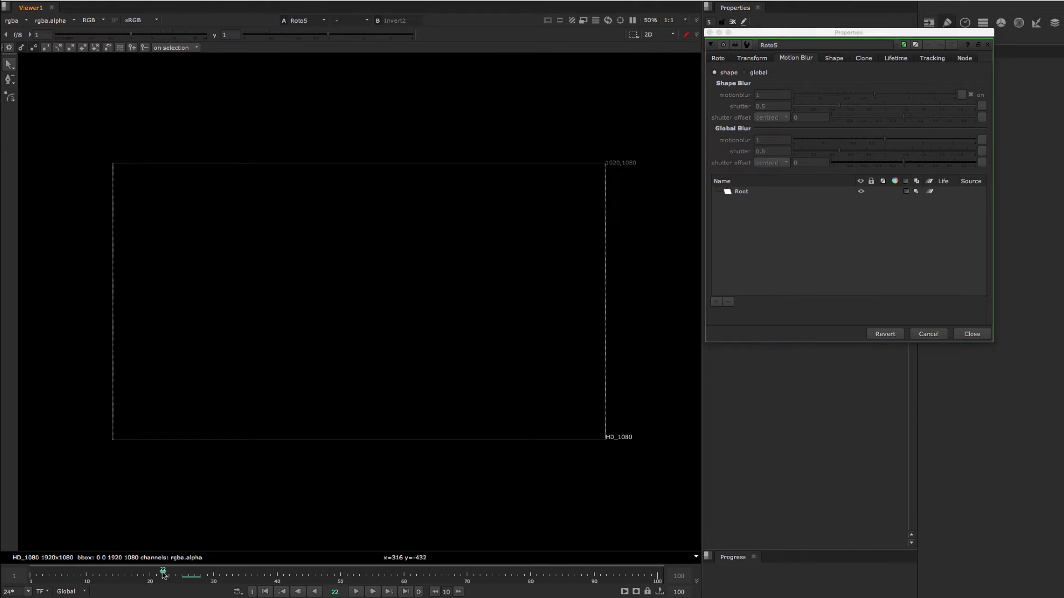
{"action": "key", "text": "v"}
{"action": "left_click", "coordinate": [309, 282]}
{"action": "left_click", "coordinate": [361, 289]}
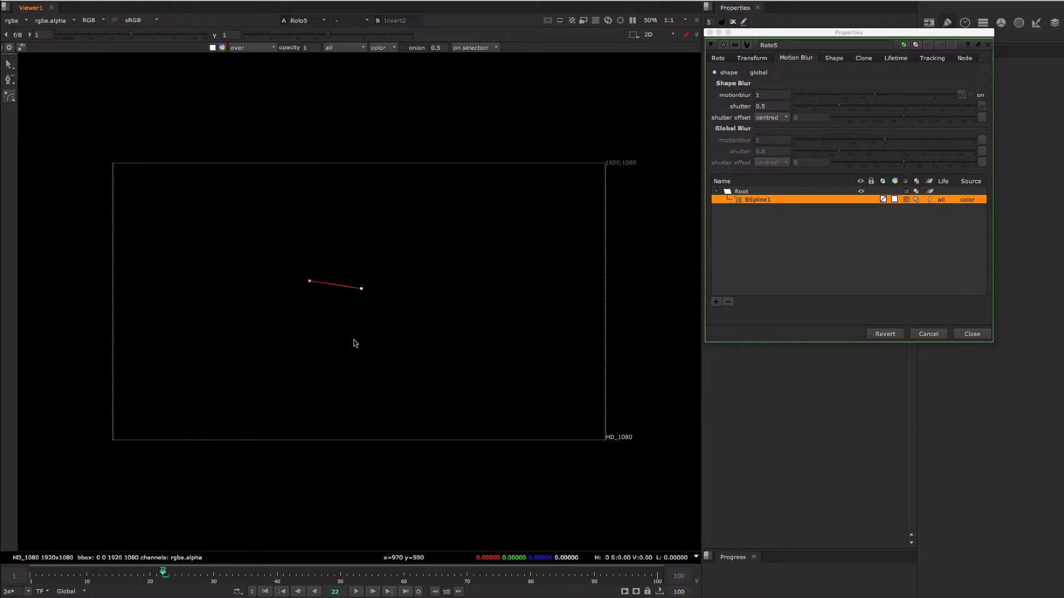
{"action": "left_click", "coordinate": [352, 346]}
{"action": "left_click", "coordinate": [311, 368]}
{"action": "left_click", "coordinate": [278, 337]}
{"action": "left_click", "coordinate": [285, 318]}
{"action": "left_click", "coordinate": [310, 281]}
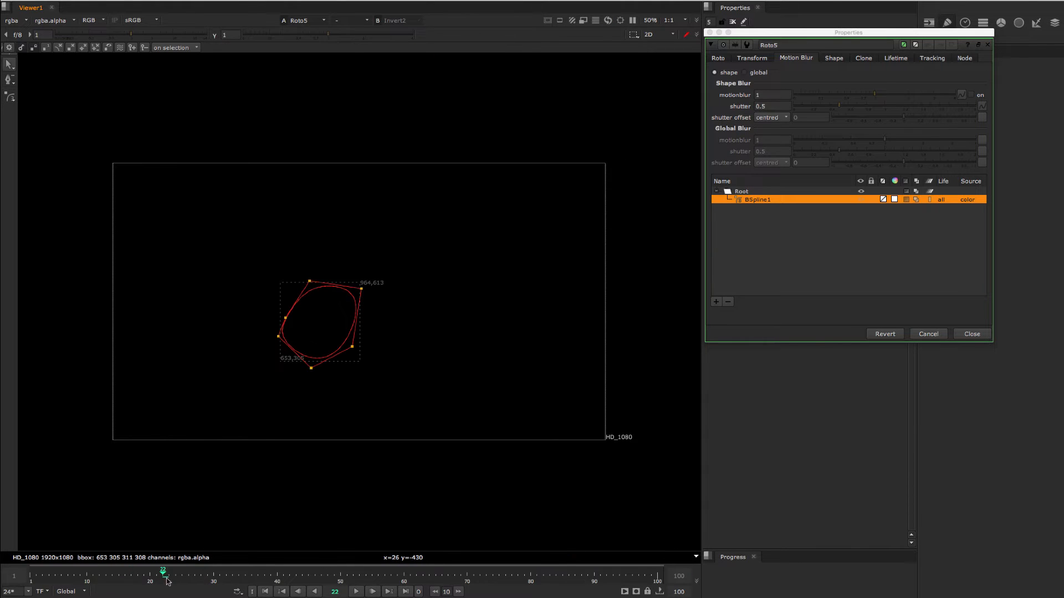
At frame 27, move the B-spline to the upper right of the image to key its motion.
{"action": "left_click", "coordinate": [194, 575]}
{"action": "left_click", "coordinate": [326, 325]}
{"action": "left_click_drag", "start_coordinate": [326, 324], "coordinate": [534, 256]}
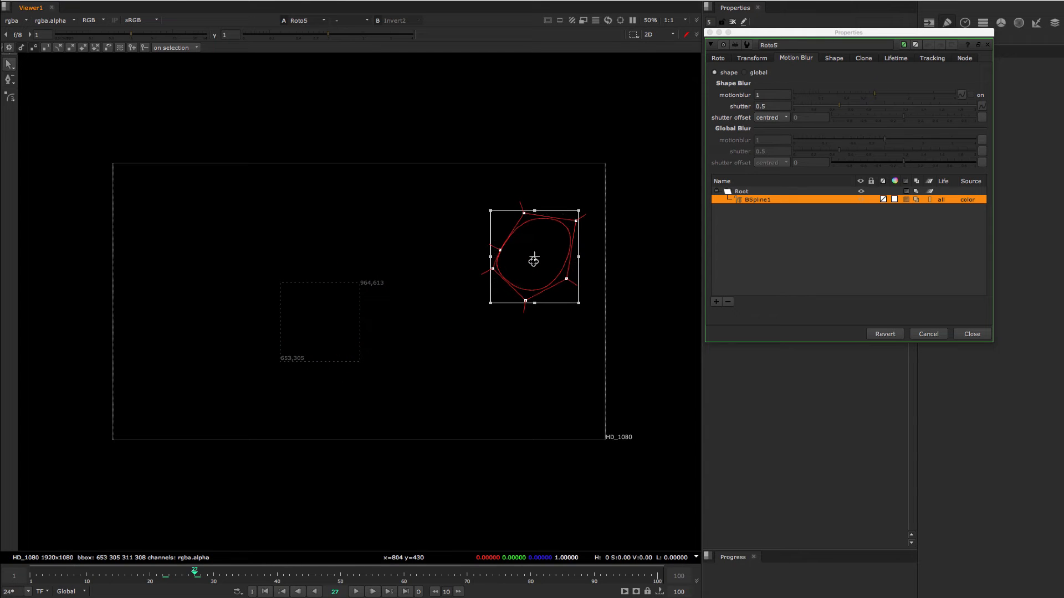
View the moving shape's alpha channel at frame 24, between its two keyed positions.
{"action": "left_click", "coordinate": [176, 574]}
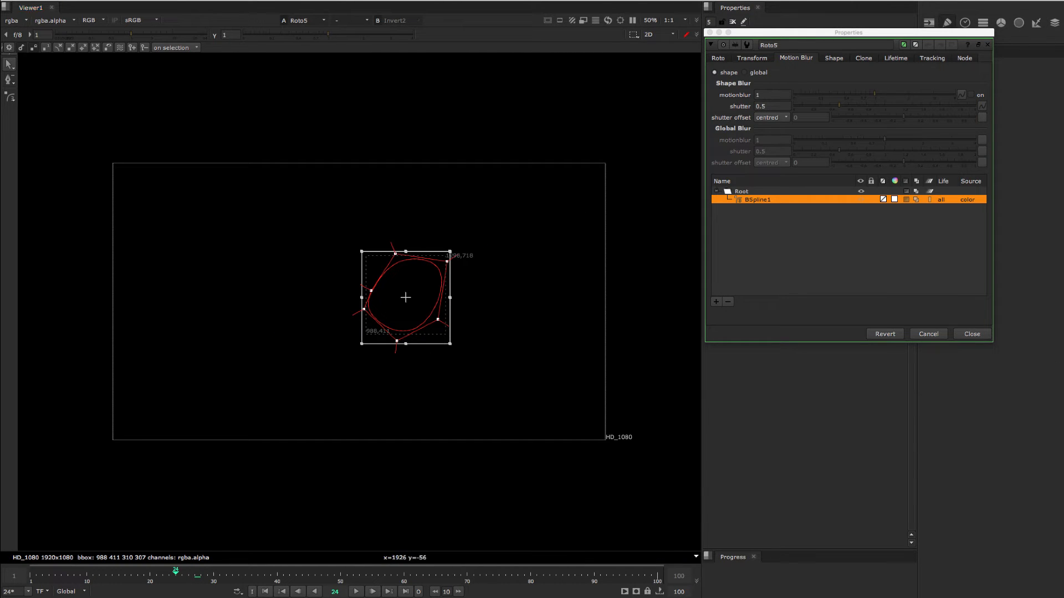
{"action": "key", "text": "a"}
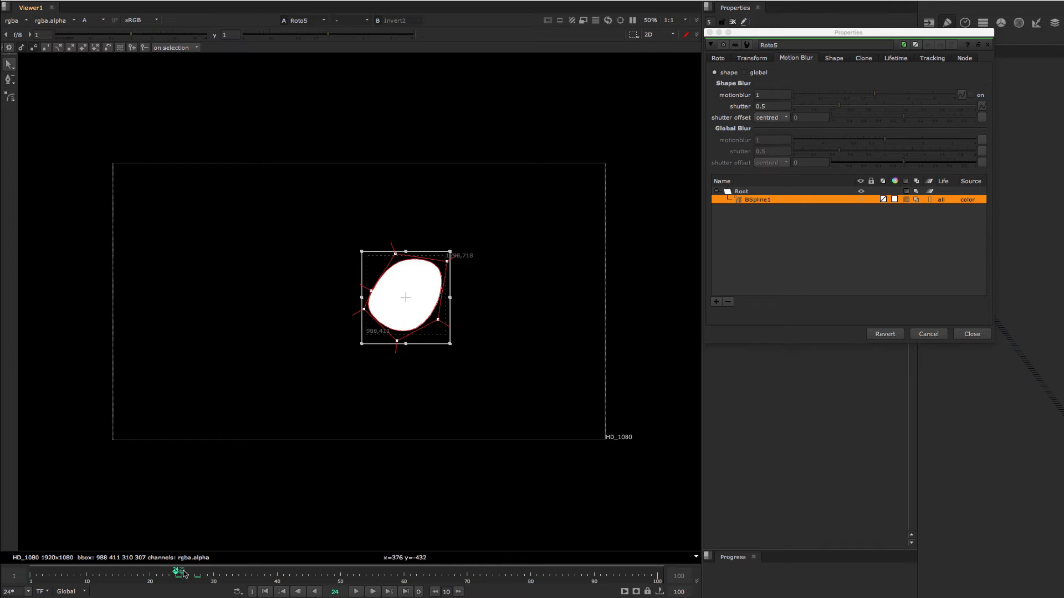
{"action": "left_click_drag", "start_coordinate": [184, 574], "coordinate": [174, 576]}
Switch motion blur to global and back to shape, and examine the shape's edges at frames 24 and 25.
{"action": "left_click", "coordinate": [743, 73]}
{"action": "left_click", "coordinate": [714, 72]}
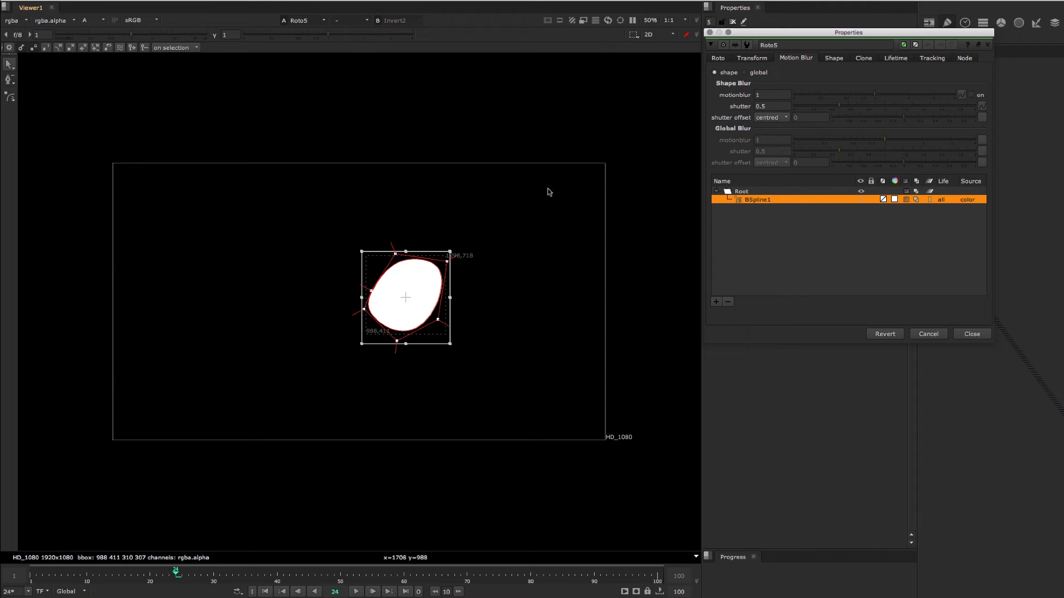
{"action": "scroll", "coordinate": [456, 271], "scroll_direction": "up", "scroll_amount": 5}
{"action": "scroll", "coordinate": [456, 271], "scroll_direction": "down", "scroll_amount": 2}
{"action": "scroll", "coordinate": [452, 272], "scroll_direction": "up", "scroll_amount": 2}
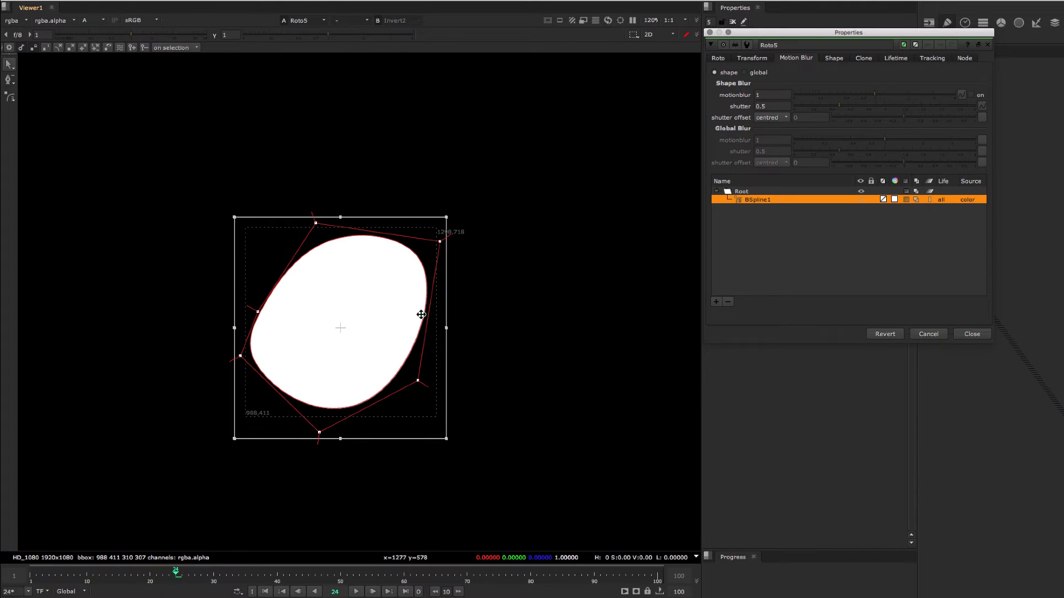
{"action": "left_click", "coordinate": [189, 576]}
{"action": "left_click", "coordinate": [186, 579]}
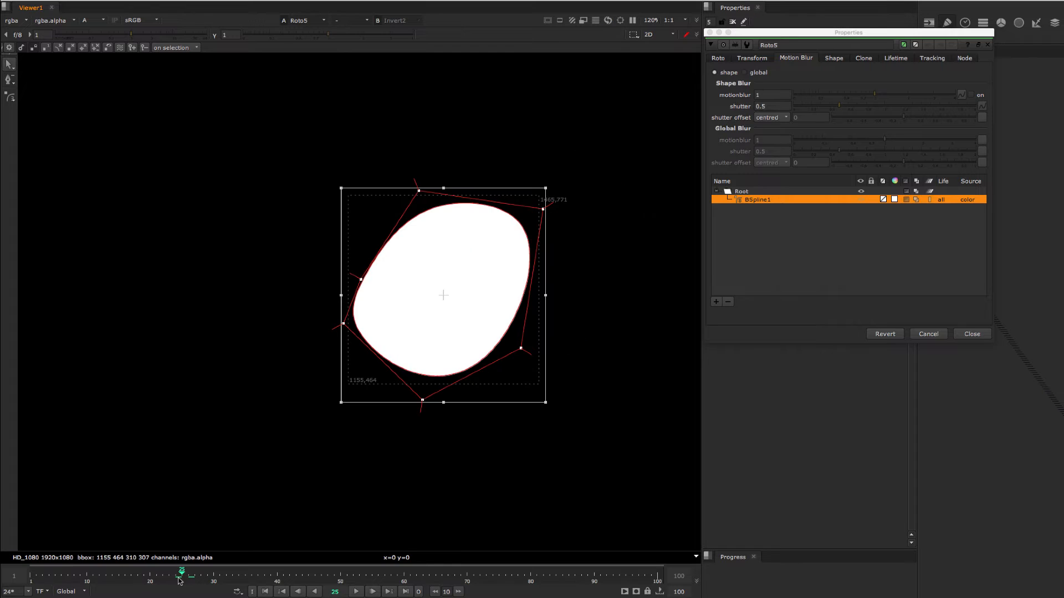
Switch motion blur to global and set the Global Blur motionblur to 1.4.
{"action": "left_click", "coordinate": [745, 73]}
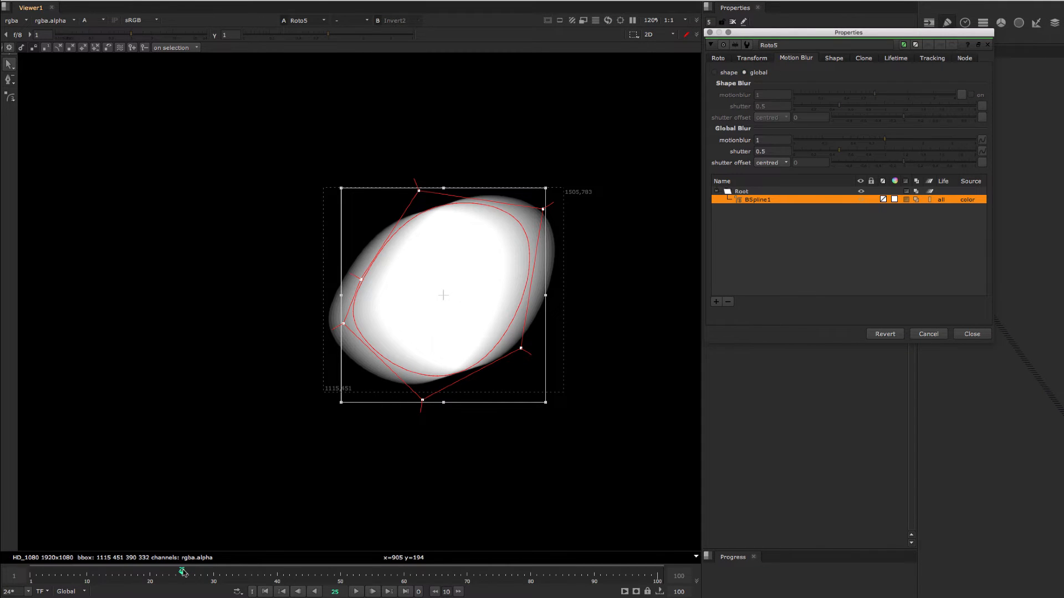
{"action": "mouse_move", "coordinate": [185, 576]}
{"action": "left_mouse_down"}
{"action": "mouse_move", "coordinate": [169, 576]}
{"action": "mouse_move", "coordinate": [183, 576]}
{"action": "left_mouse_up"}
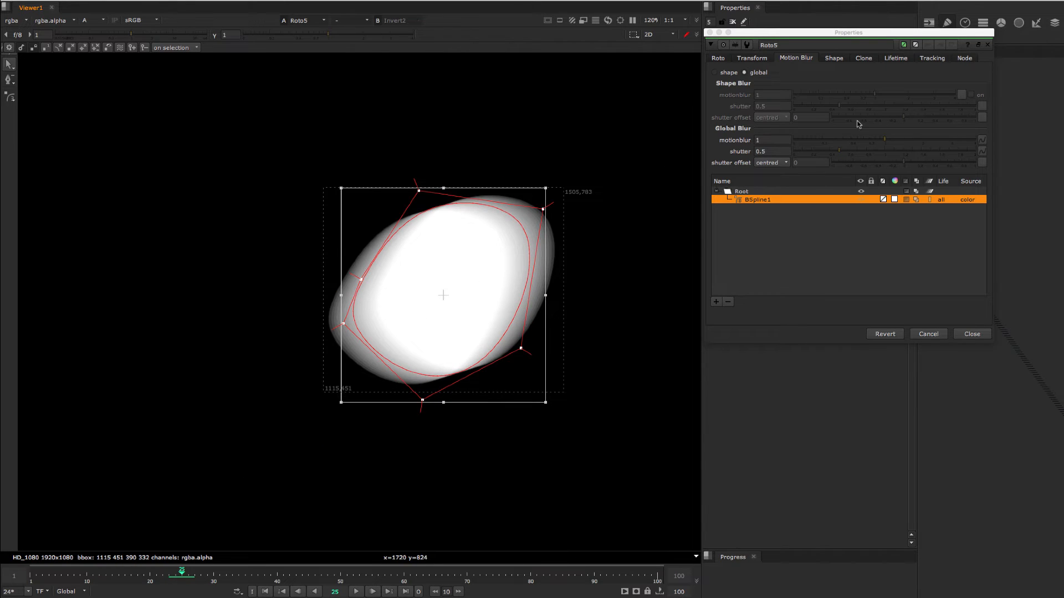
{"action": "left_click_drag", "start_coordinate": [885, 143], "coordinate": [898, 141]}
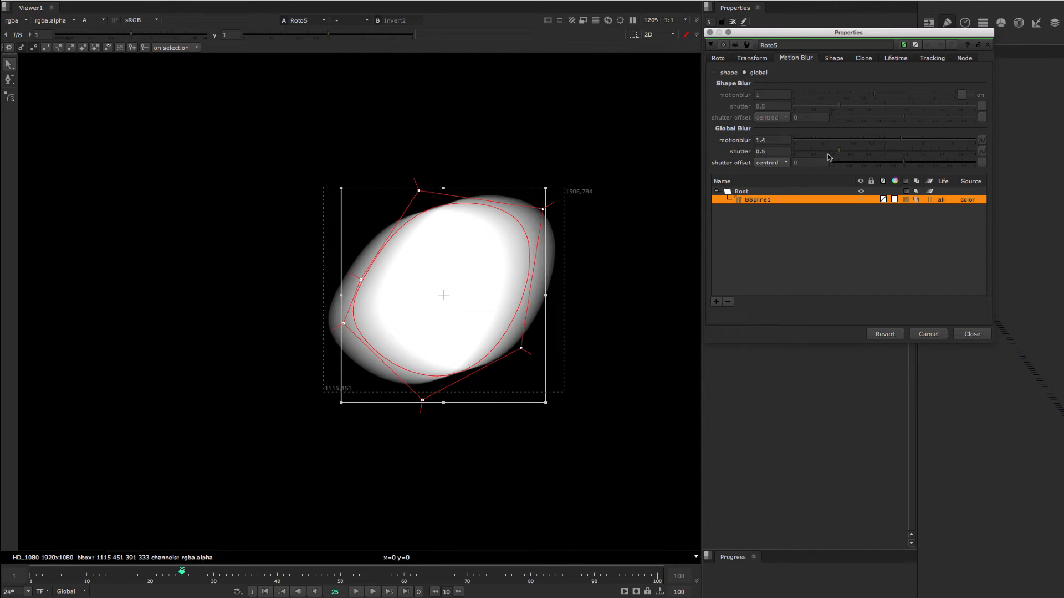
Set the Global Blur shutter to 0.75 and its shutter offset to start.
{"action": "left_click", "coordinate": [771, 152]}
{"action": "type", "text": "0.75"}
{"action": "key", "text": "Return"}
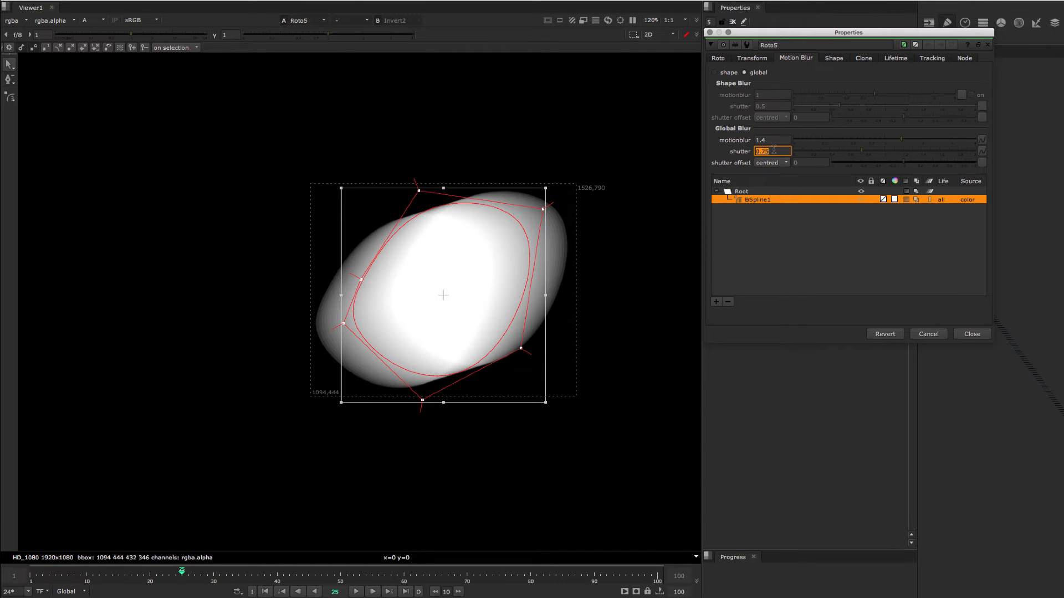
{"action": "left_click", "coordinate": [771, 163]}
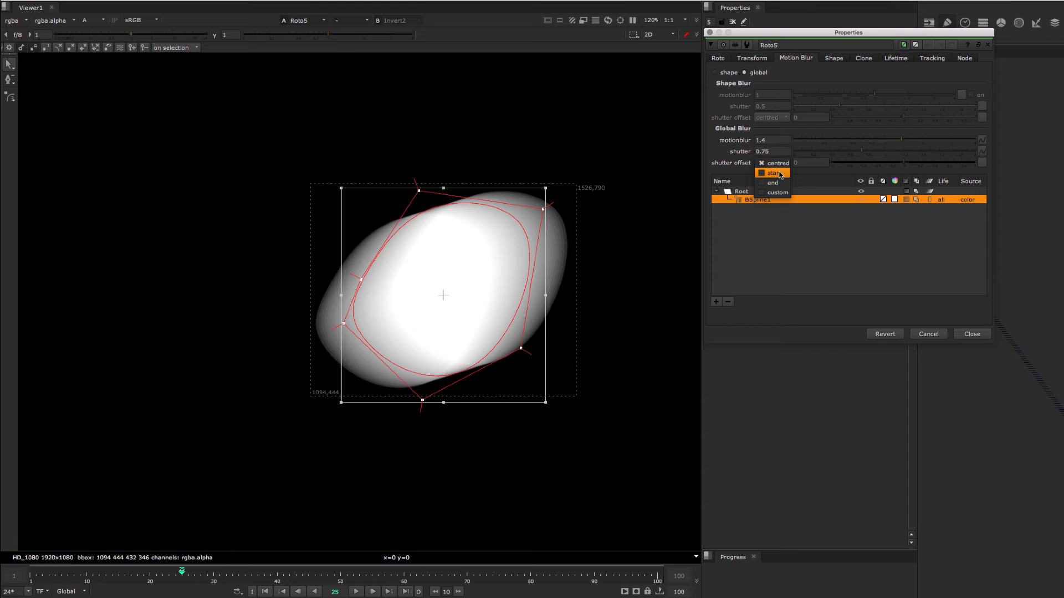
{"action": "left_click", "coordinate": [780, 174]}
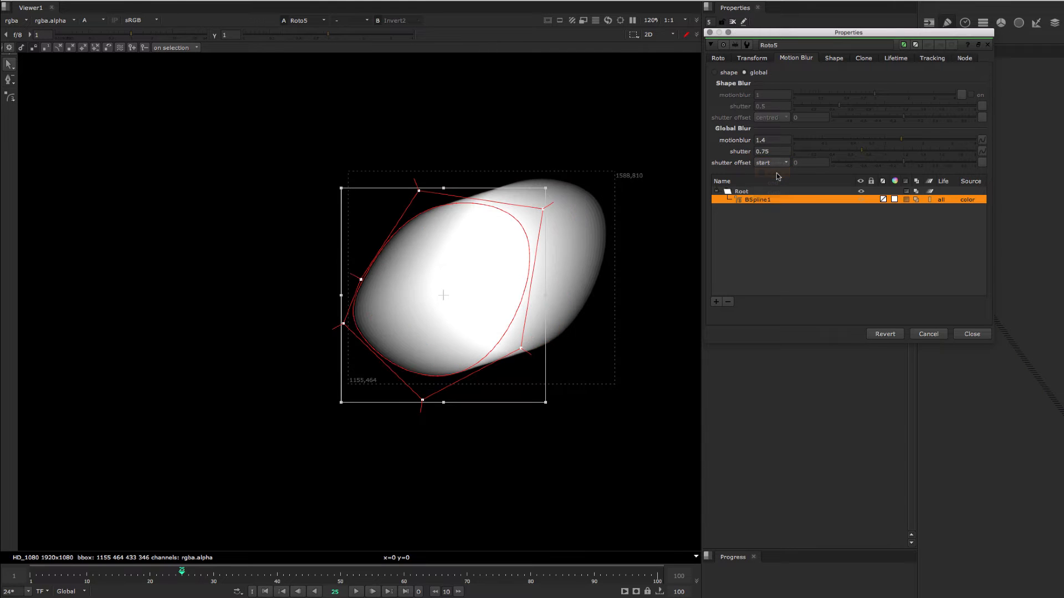
Examine the motion-blurred shape at frames 26 and 25, and deselect the B-spline for an unobstructed view.
{"action": "left_click", "coordinate": [176, 577]}
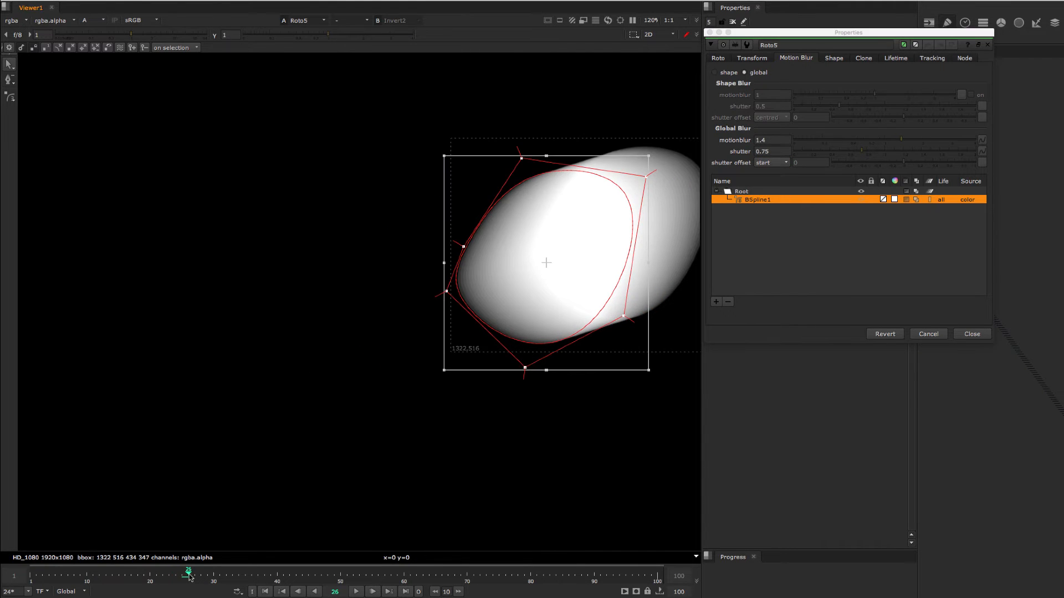
{"action": "left_click", "coordinate": [182, 578]}
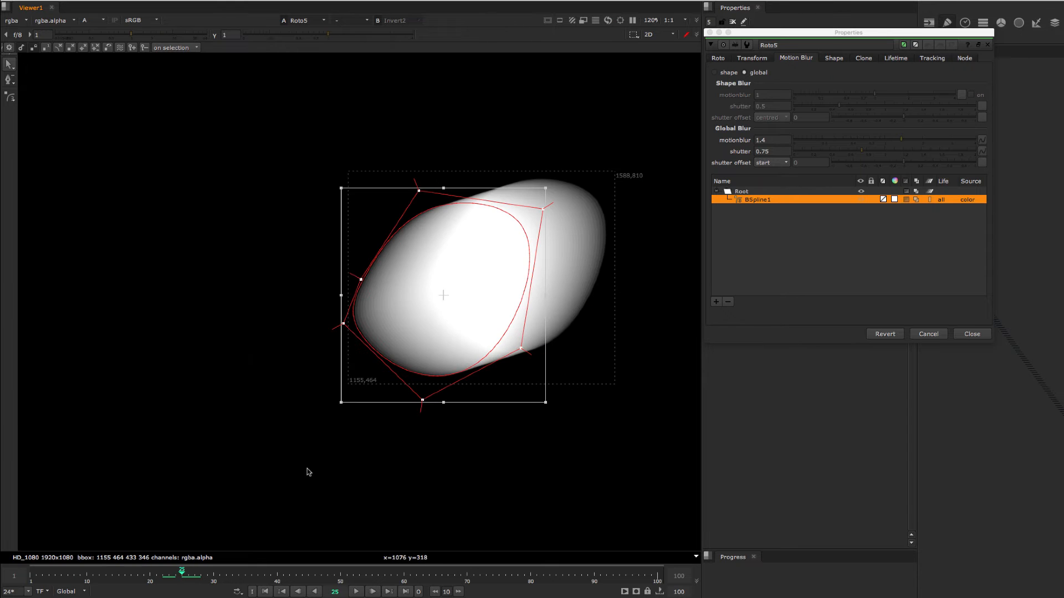
{"action": "middle_click_drag", "start_coordinate": [424, 442], "coordinate": [378, 430]}
{"action": "left_click", "coordinate": [396, 447]}
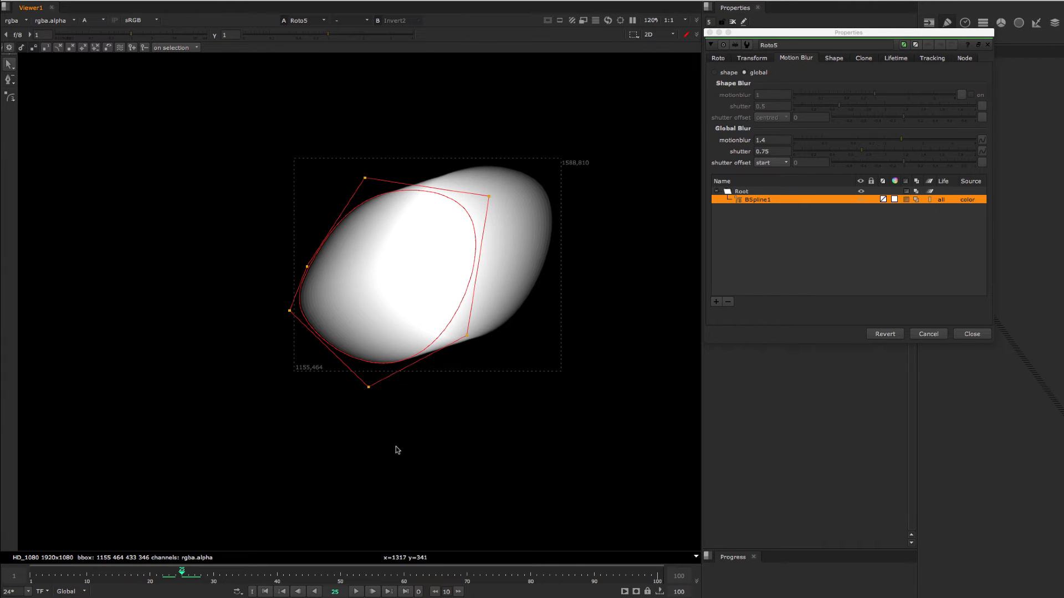
{"action": "left_click", "coordinate": [535, 343]}
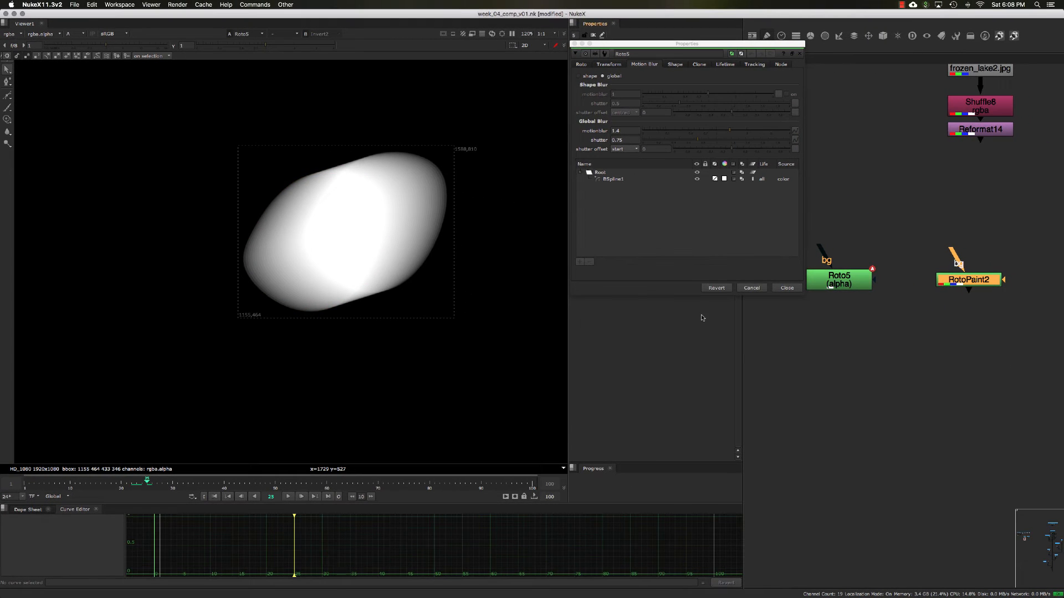
View the RotoPaint2 node's output, open its properties and close the Roto5 properties.
{"action": "left_click", "coordinate": [830, 285]}
{"action": "scroll", "coordinate": [909, 260], "scroll_direction": "down", "scroll_amount": 5}
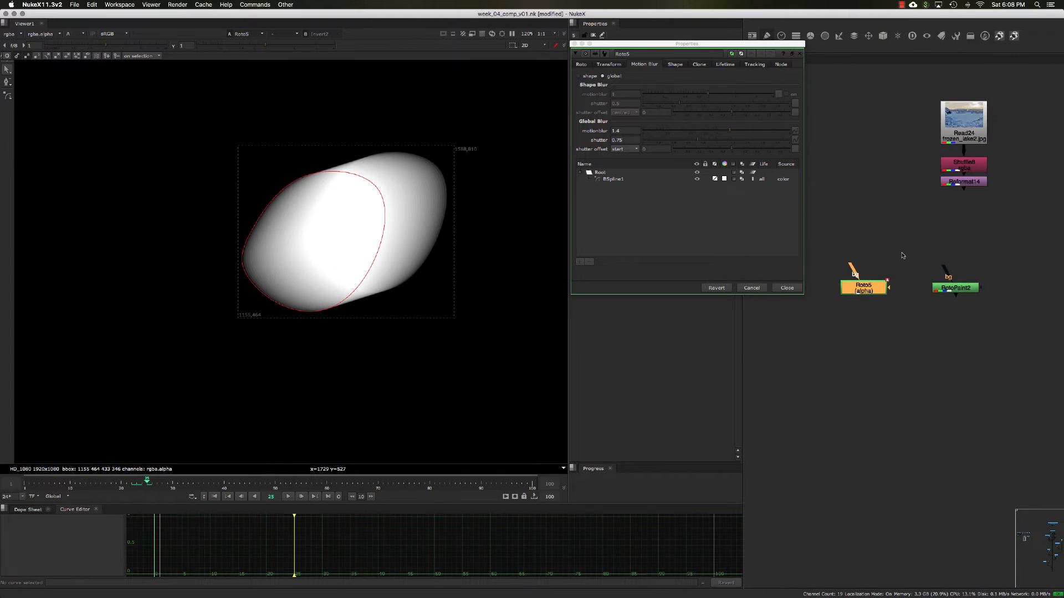
{"action": "left_click_drag", "start_coordinate": [890, 288], "coordinate": [890, 289]}
{"action": "middle_click_drag", "start_coordinate": [904, 252], "coordinate": [912, 273]}
{"action": "scroll", "coordinate": [954, 270], "scroll_direction": "down", "scroll_amount": 2}
{"action": "left_click", "coordinate": [954, 304]}
{"action": "key", "text": "1"}
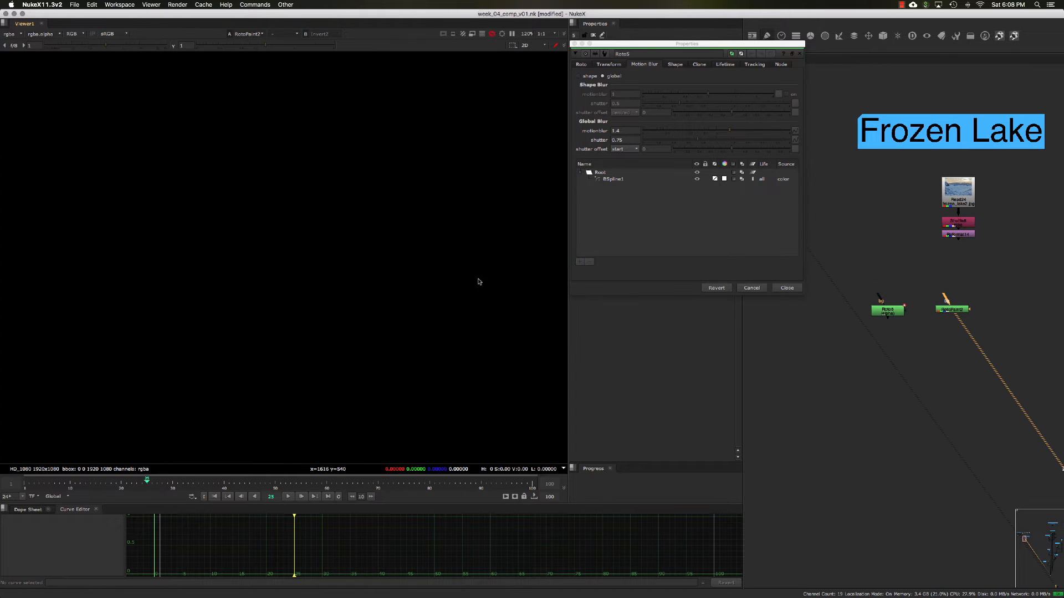
{"action": "key", "text": "f"}
{"action": "double_click", "coordinate": [948, 309]}
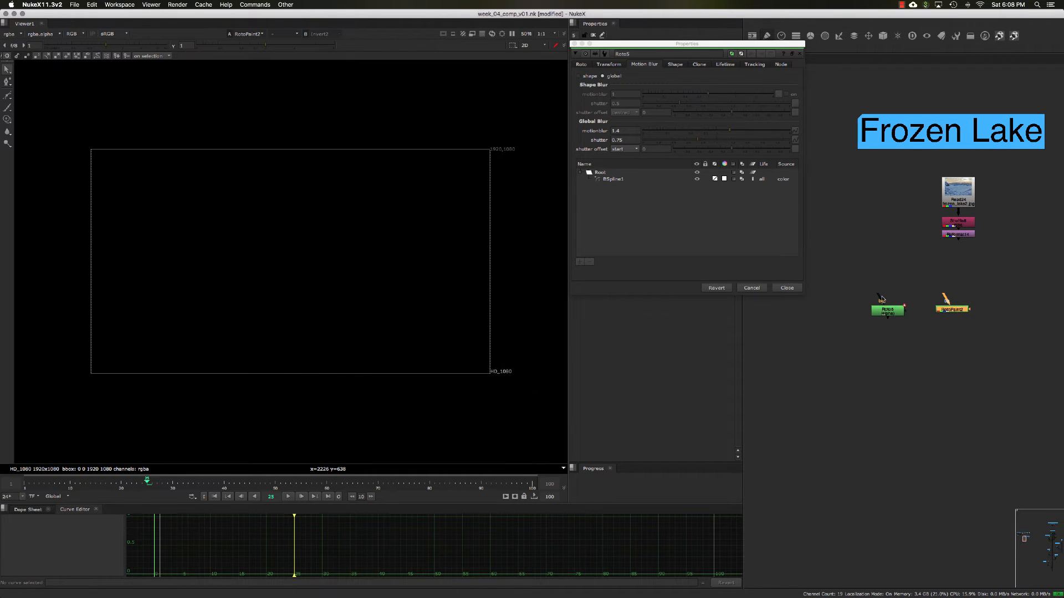
{"action": "left_click", "coordinate": [787, 288]}
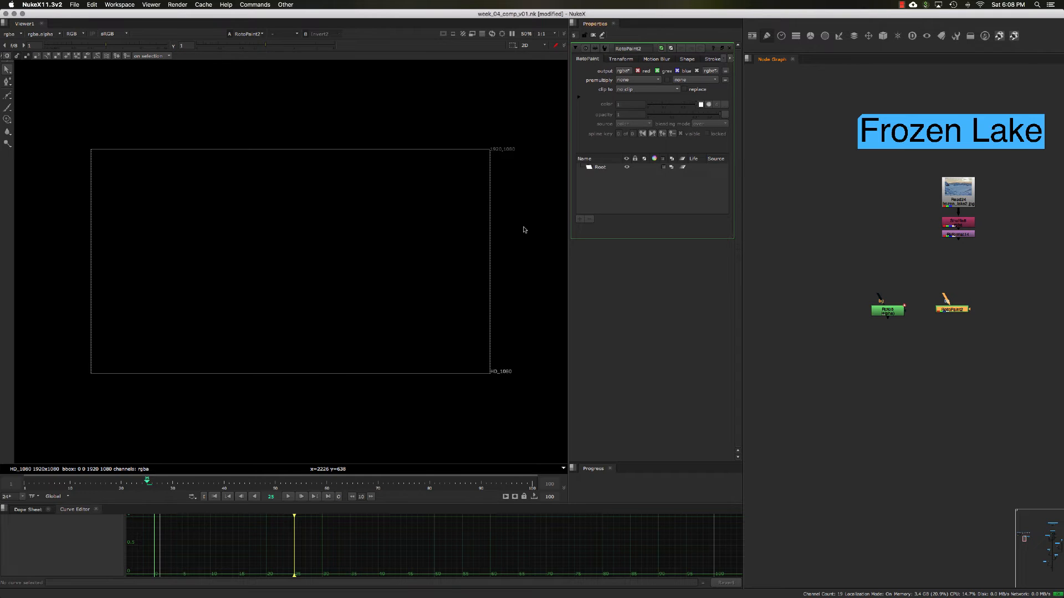
In RotoPaint2, draw a small closed B-spline just left of the frame's center and reshape its upper edge.
{"action": "key", "text": "v"}
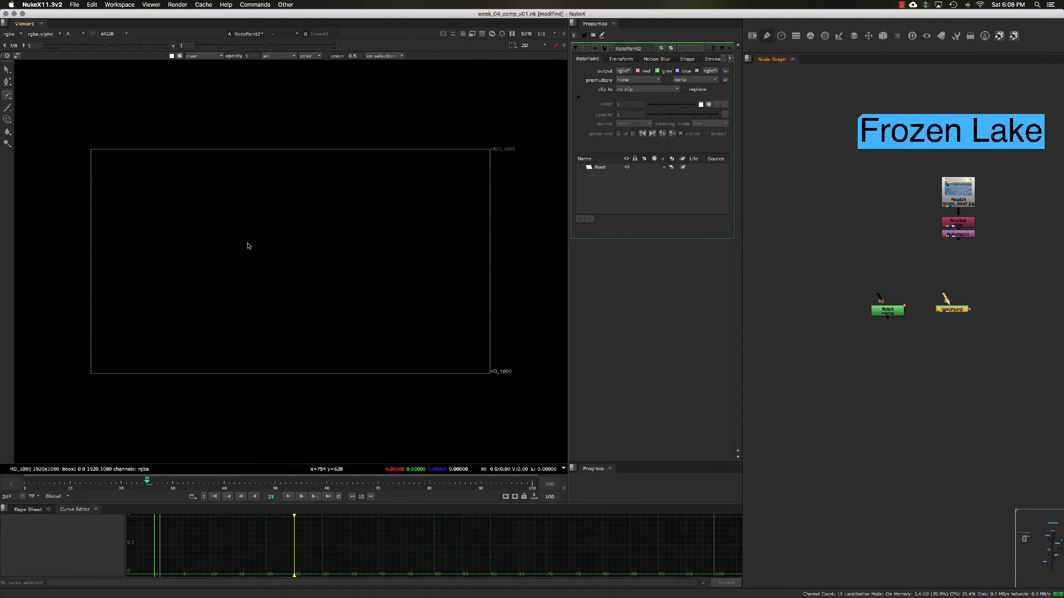
{"action": "left_click", "coordinate": [265, 237]}
{"action": "left_click", "coordinate": [318, 251]}
{"action": "left_click", "coordinate": [315, 280]}
{"action": "left_click", "coordinate": [273, 291]}
{"action": "left_click", "coordinate": [248, 273]}
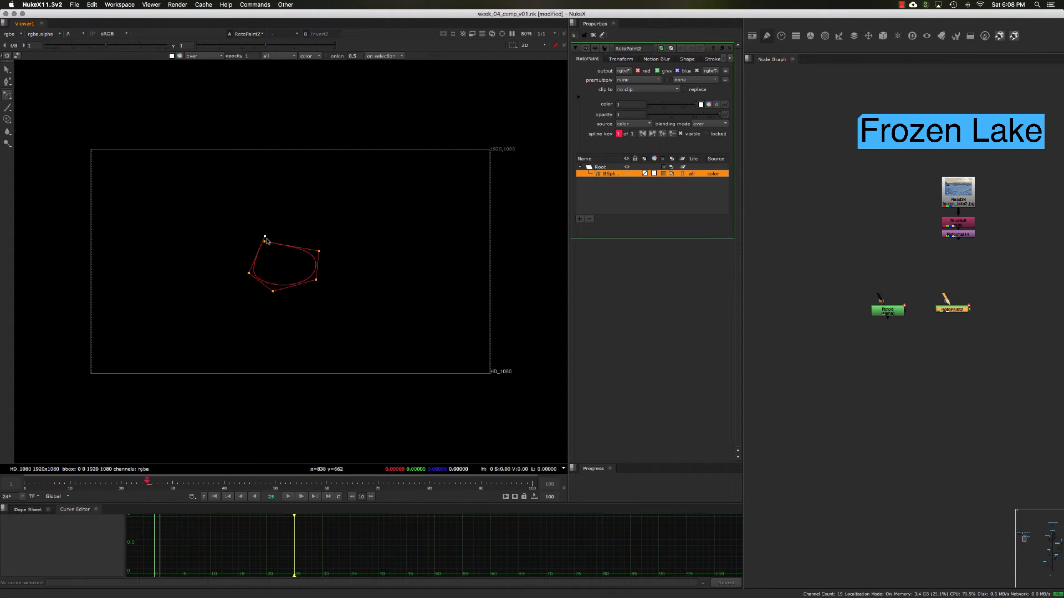
{"action": "left_click", "coordinate": [265, 237]}
{"action": "left_click_drag", "start_coordinate": [265, 242], "coordinate": [296, 234]}
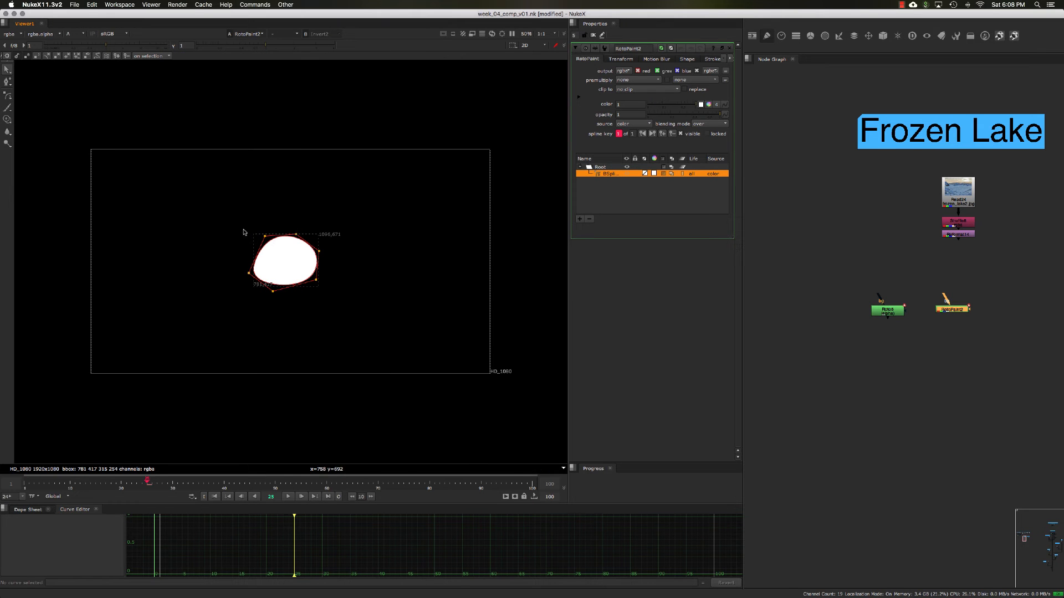
{"action": "key", "text": "a"}
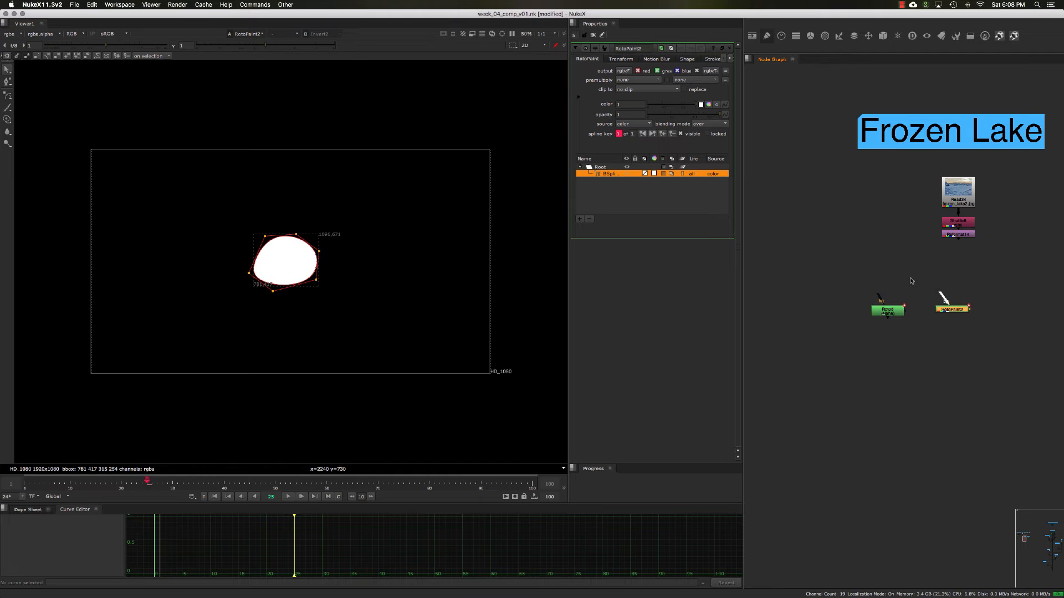
Connect RotoPaint2's bg input to the coastline photo and move the node clear of Roto5.
{"action": "left_click_drag", "start_coordinate": [944, 298], "coordinate": [826, 184]}
{"action": "middle_click_drag", "start_coordinate": [1025, 443], "coordinate": [757, 335]}
{"action": "left_click_drag", "start_coordinate": [920, 397], "coordinate": [881, 389]}
{"action": "middle_click_drag", "start_coordinate": [882, 389], "coordinate": [979, 390]}
{"action": "left_click_drag", "start_coordinate": [978, 390], "coordinate": [869, 340]}
{"action": "double_click", "coordinate": [870, 339]}
{"action": "double_click", "coordinate": [870, 340]}
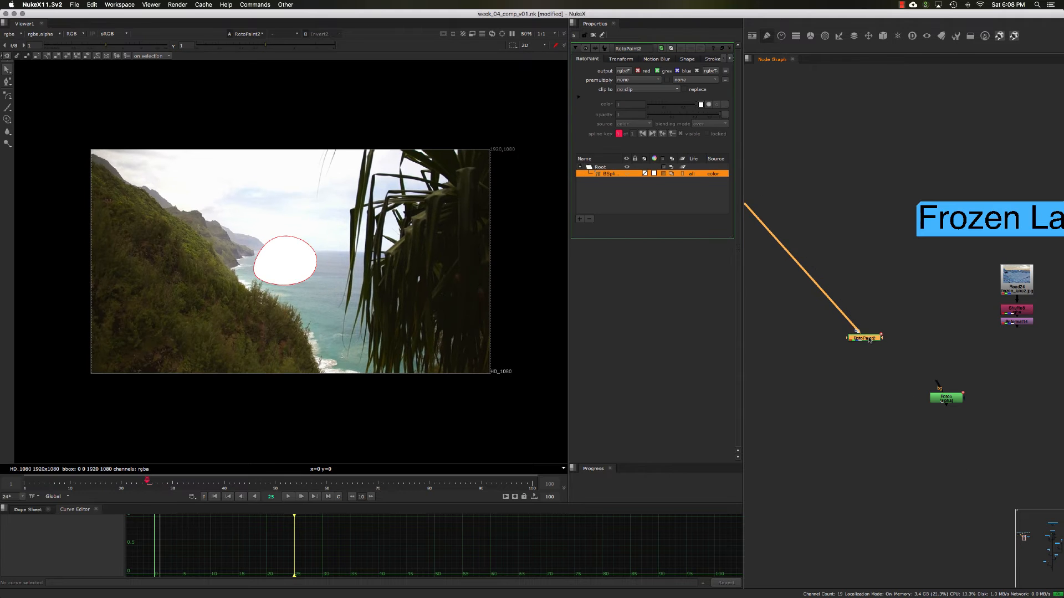
Delete the B-spline from RotoPaint2, float the node's properties window and fit the coastline image in the viewer.
{"action": "left_click", "coordinate": [589, 219]}
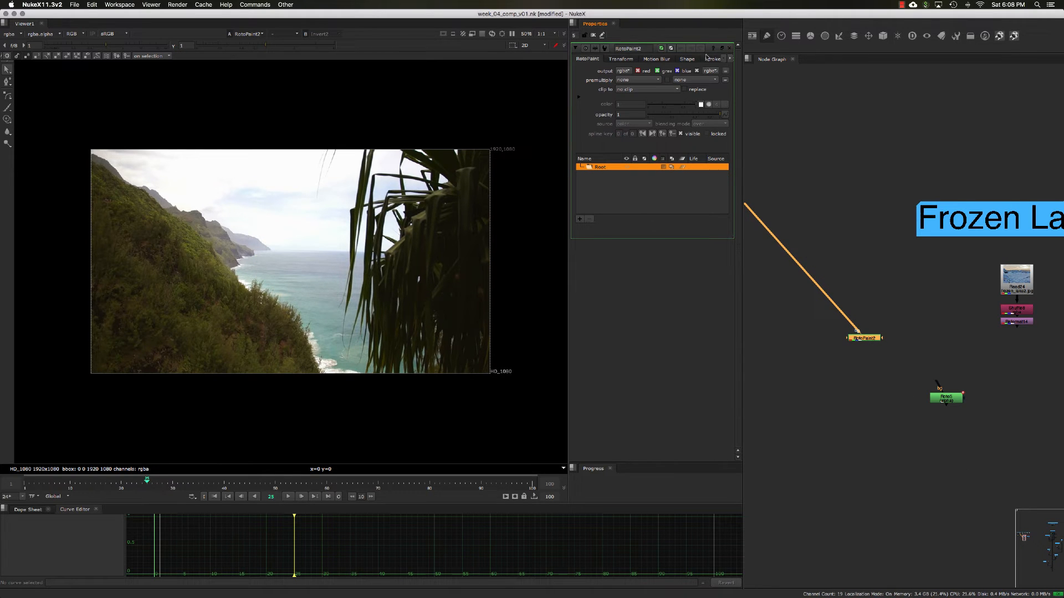
{"action": "left_click", "coordinate": [722, 49]}
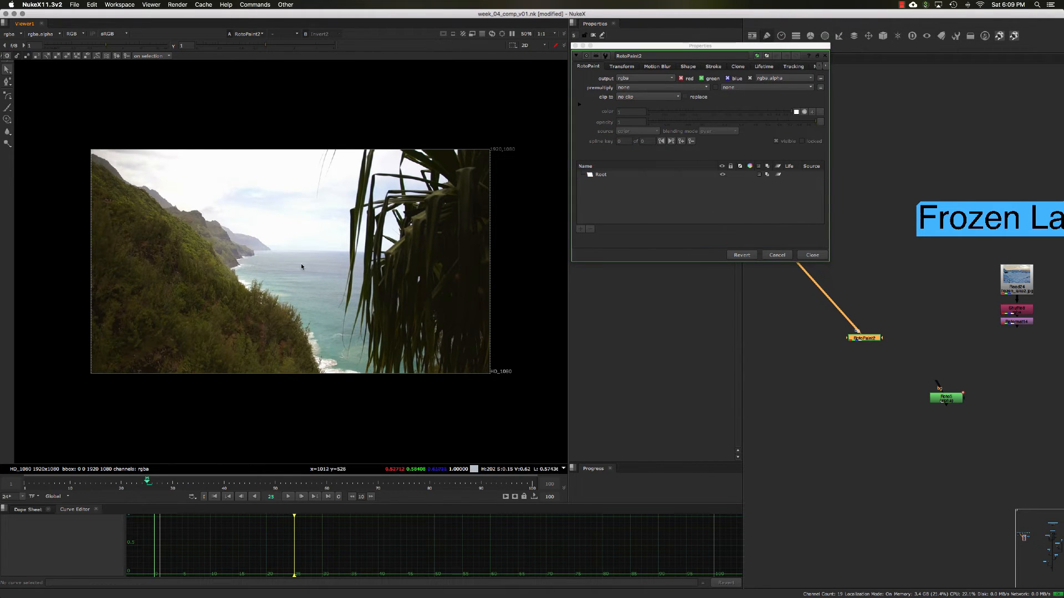
{"action": "key", "text": "f"}
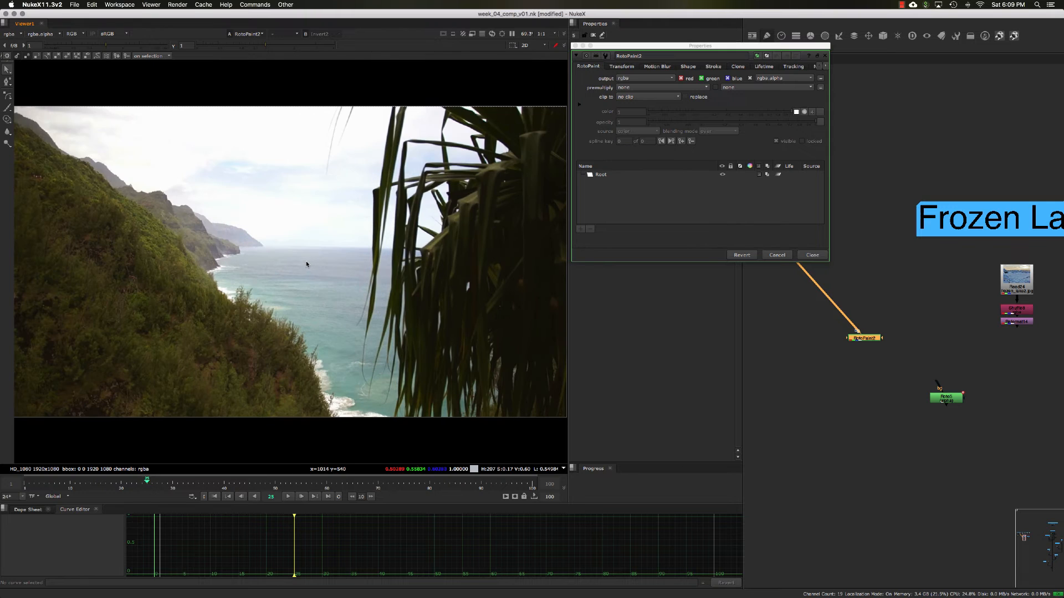
With the Clone tool at size 207, clone hillside foliage and rocky shoreline onto the water.
{"action": "left_click", "coordinate": [7, 119]}
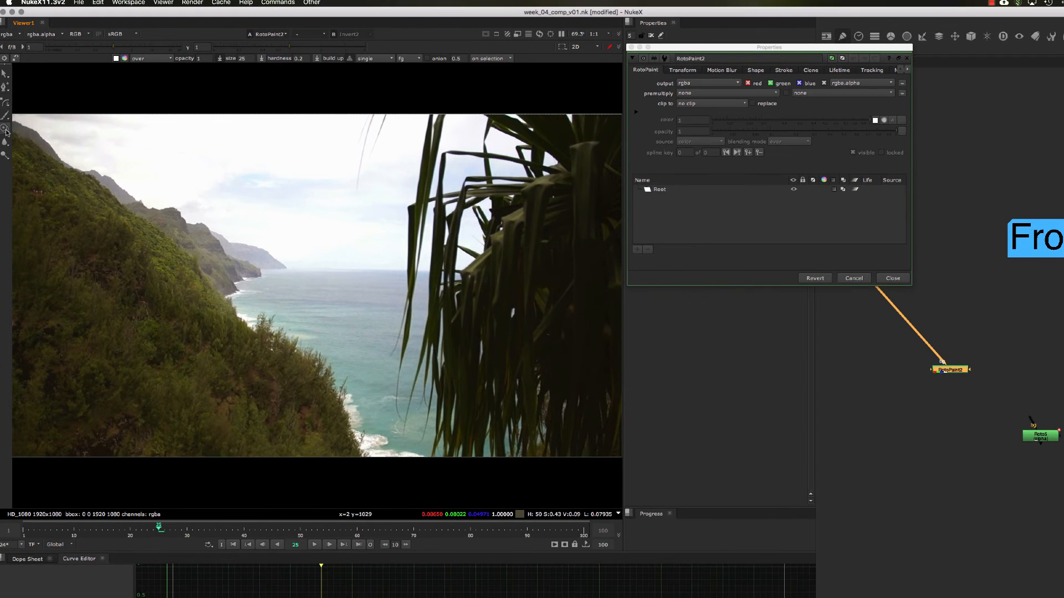
{"action": "left_click", "coordinate": [5, 129]}
{"action": "left_click", "coordinate": [29, 128]}
{"action": "mouse_move", "coordinate": [239, 269]}
{"action": "left_mouse_down", "text": "shift"}
{"action": "mouse_move", "coordinate": [311, 290]}
{"action": "mouse_move", "coordinate": [279, 252]}
{"action": "left_mouse_up", "text": "shift"}
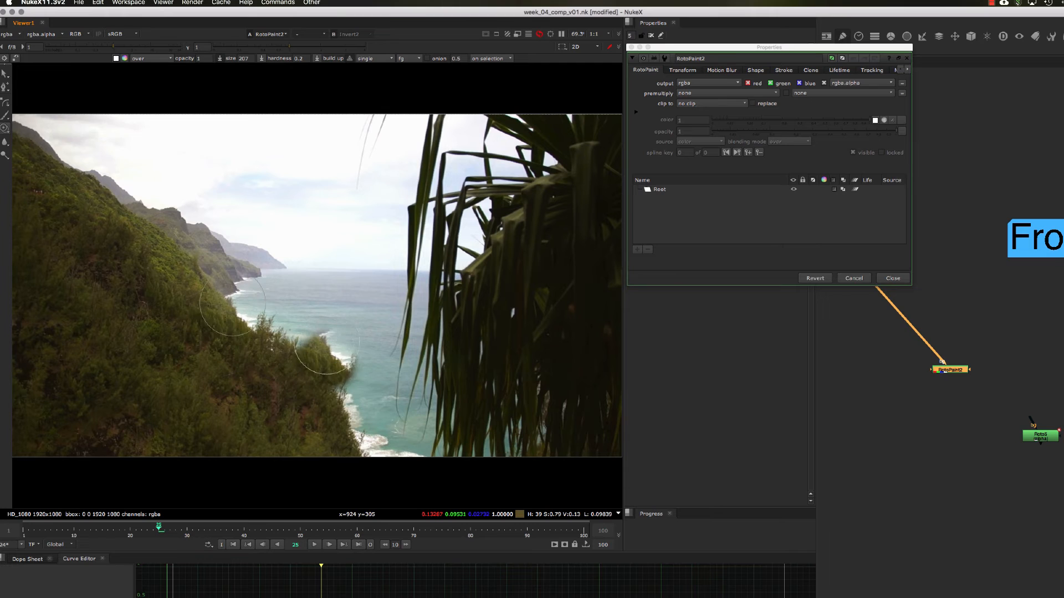
{"action": "mouse_move", "coordinate": [327, 346]}
{"action": "left_mouse_down"}
{"action": "mouse_move", "coordinate": [355, 363]}
{"action": "mouse_move", "coordinate": [316, 351]}
{"action": "left_mouse_up"}
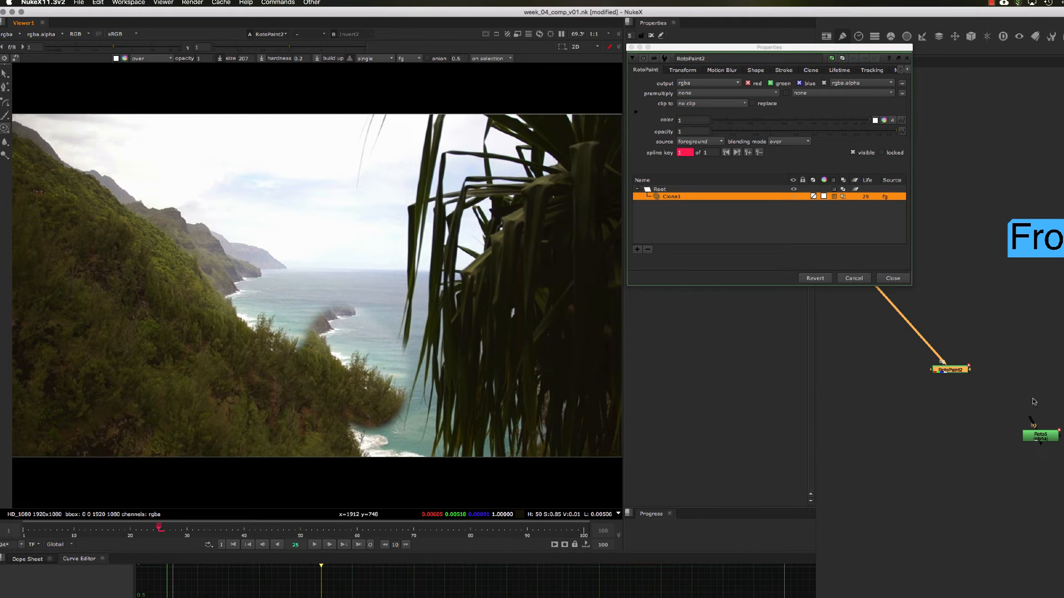
Connect RotoPaint2's bg1 input to the Frozen Lake branch and reposition the node.
{"action": "middle_click_drag", "start_coordinate": [969, 366], "coordinate": [928, 394]}
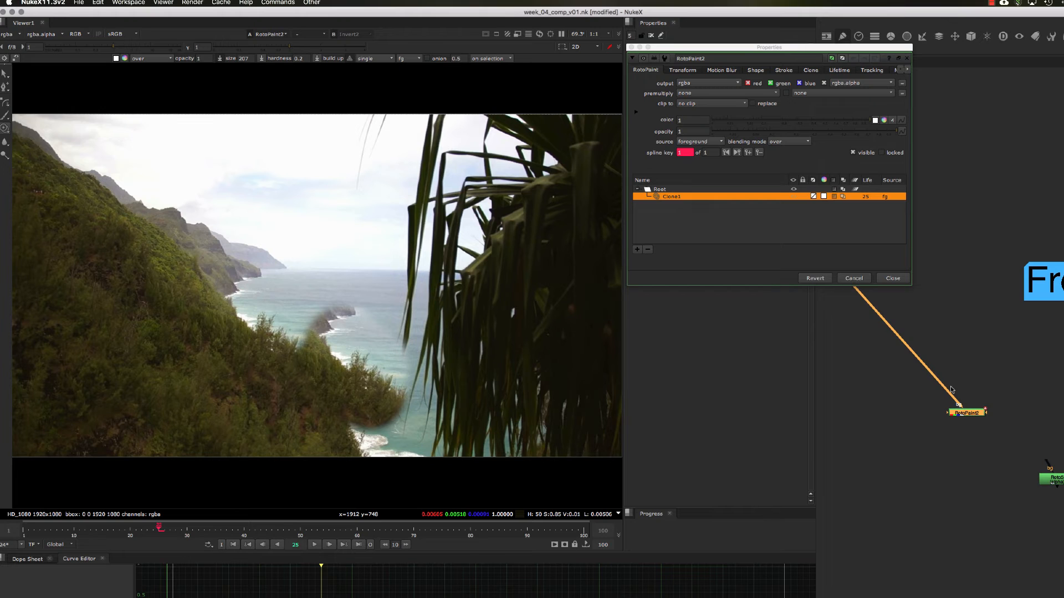
{"action": "left_click_drag", "start_coordinate": [1059, 414], "coordinate": [1061, 401]}
{"action": "key", "text": "1"}
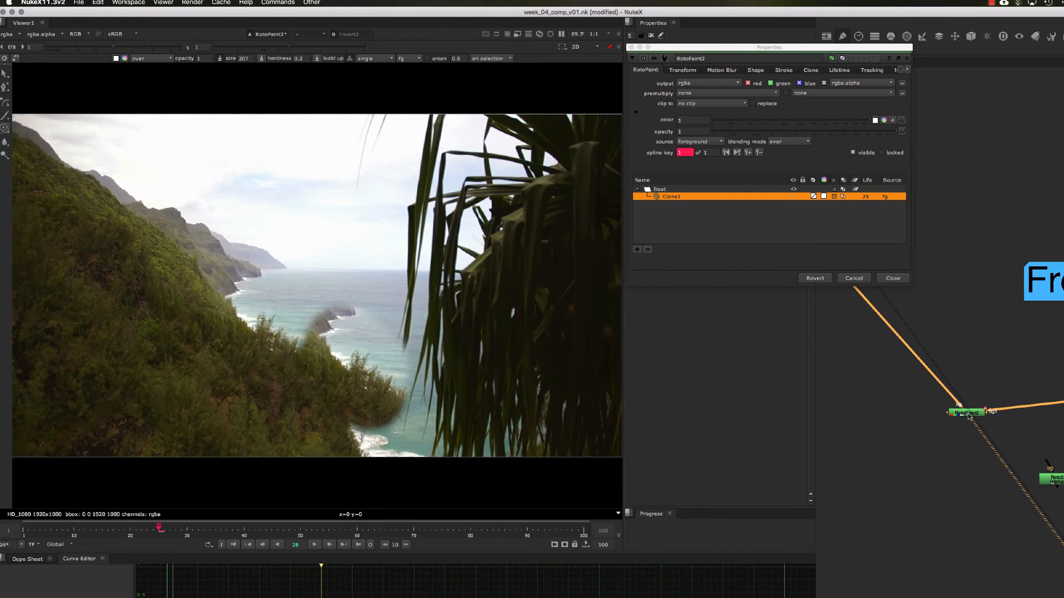
{"action": "left_click_drag", "start_coordinate": [968, 416], "coordinate": [934, 412]}
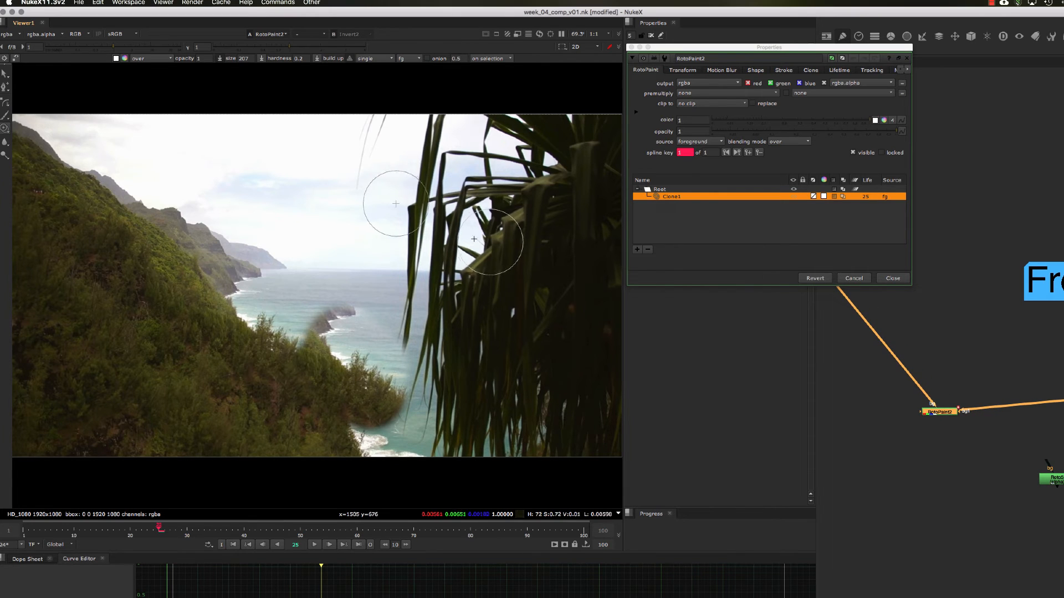
Set the clone source to bg 1, and try a clone stroke over the water and undo it.
{"action": "left_click", "coordinate": [409, 60]}
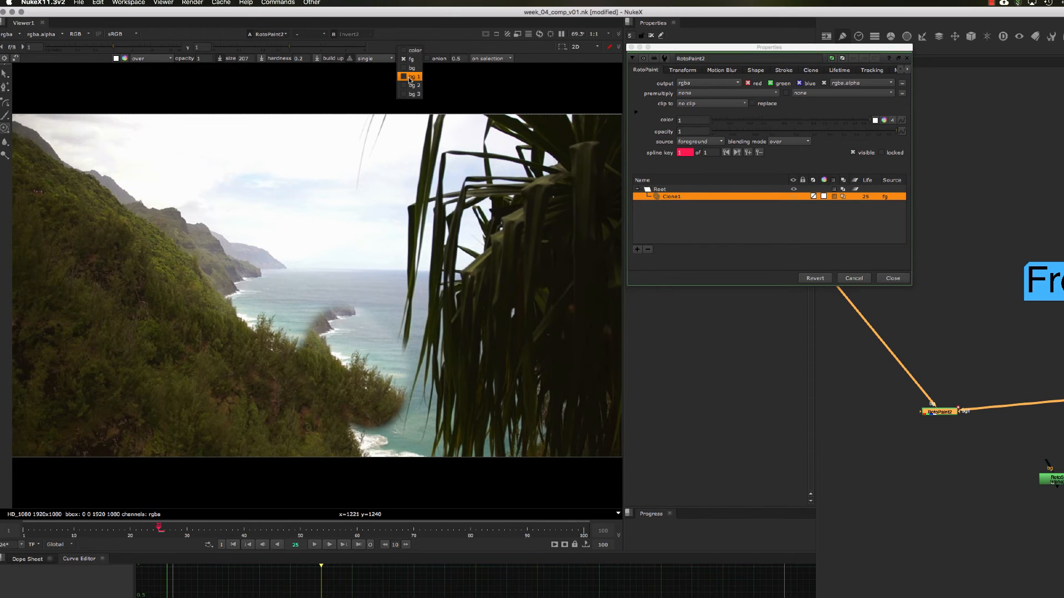
{"action": "left_click", "coordinate": [410, 77]}
{"action": "scroll", "coordinate": [942, 413], "scroll_direction": "up", "scroll_amount": 6}
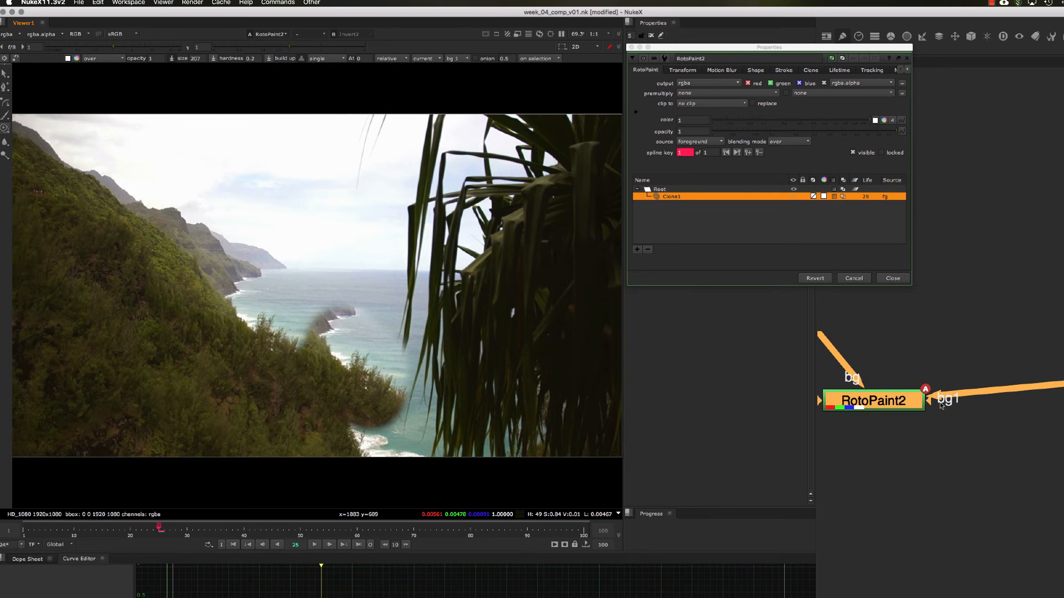
{"action": "scroll", "coordinate": [944, 402], "scroll_direction": "down", "scroll_amount": 3}
{"action": "left_click_drag", "start_coordinate": [867, 403], "coordinate": [1039, 282]}
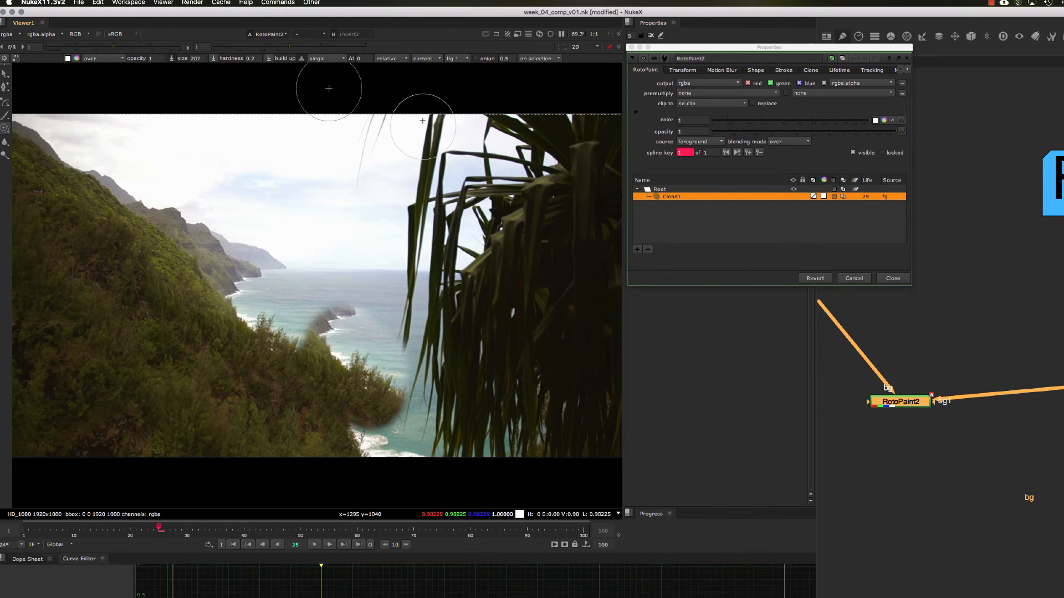
{"action": "mouse_move", "coordinate": [348, 303]}
{"action": "left_mouse_down"}
{"action": "mouse_move", "coordinate": [363, 233]}
{"action": "mouse_move", "coordinate": [387, 291]}
{"action": "mouse_move", "coordinate": [447, 344]}
{"action": "mouse_move", "coordinate": [388, 368]}
{"action": "mouse_move", "coordinate": [420, 351]}
{"action": "left_mouse_up"}
{"action": "key", "text": "ctrl+z"}
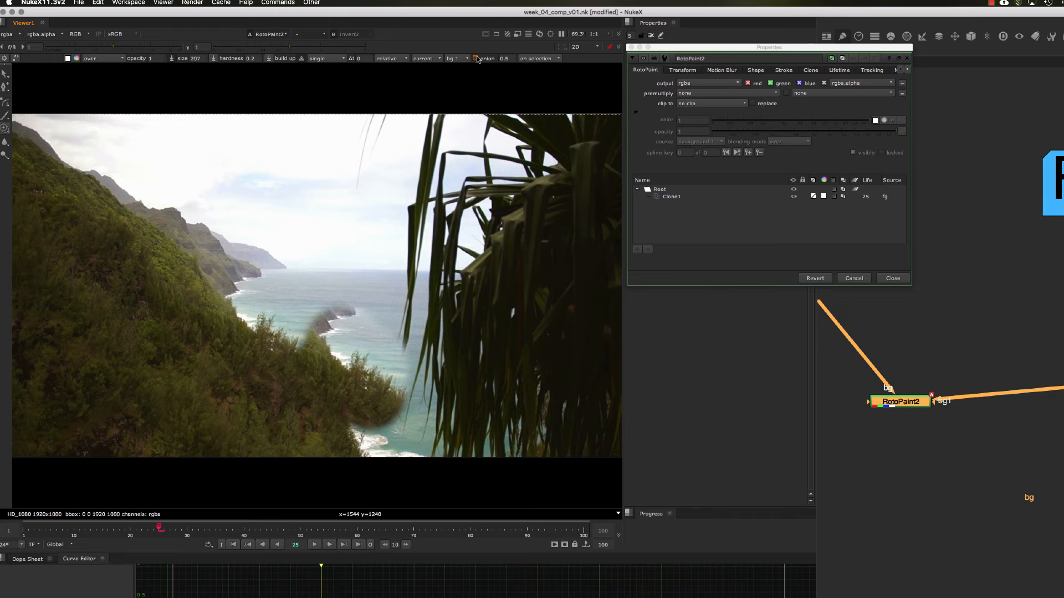
Align the frozen lake clone source over the coastline using the onion overlay at 0.584, and turn the overlay off.
{"action": "left_click", "coordinate": [475, 59]}
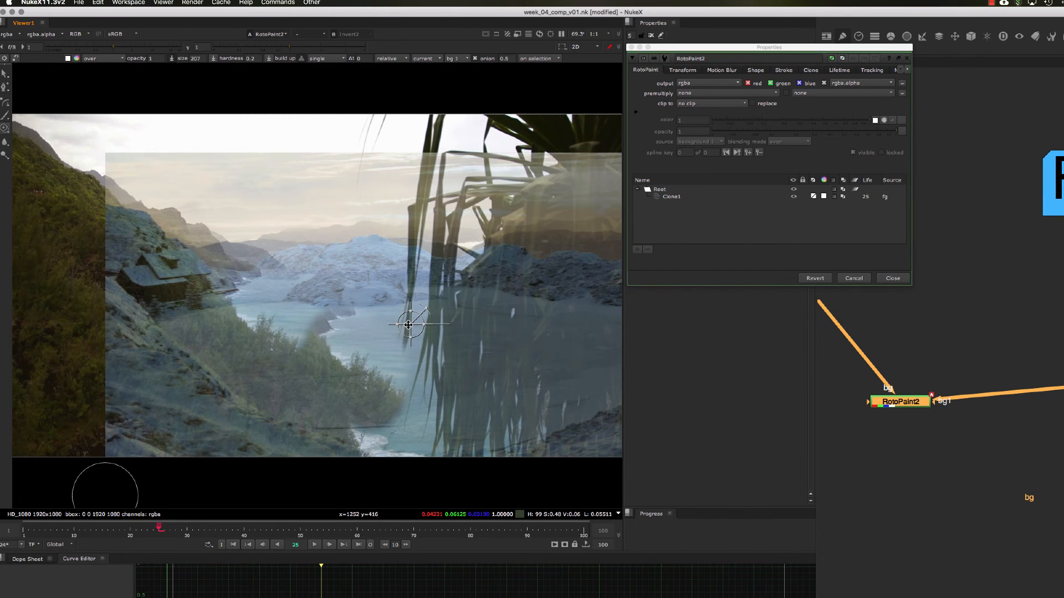
{"action": "mouse_move", "coordinate": [404, 332]}
{"action": "left_mouse_down", "text": "ctrl"}
{"action": "mouse_move", "coordinate": [351, 306]}
{"action": "mouse_move", "coordinate": [368, 230]}
{"action": "mouse_move", "coordinate": [368, 292]}
{"action": "mouse_move", "coordinate": [351, 300]}
{"action": "mouse_move", "coordinate": [366, 279]}
{"action": "mouse_move", "coordinate": [358, 272]}
{"action": "left_mouse_up", "text": "ctrl"}
{"action": "mouse_move", "coordinate": [507, 58]}
{"action": "left_mouse_down"}
{"action": "mouse_move", "coordinate": [478, 58]}
{"action": "mouse_move", "coordinate": [532, 59]}
{"action": "left_mouse_up"}
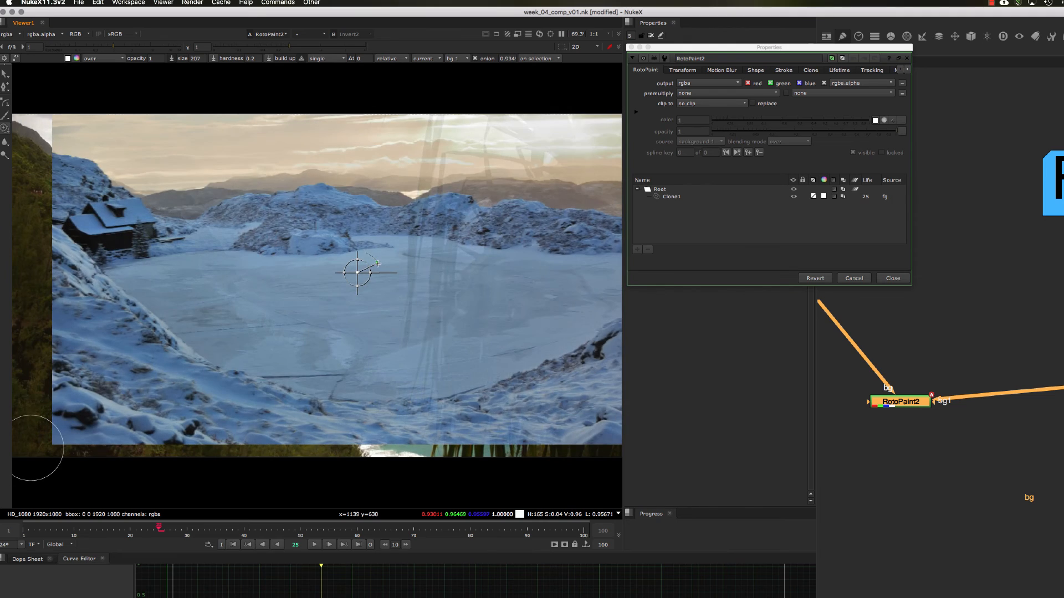
{"action": "left_click_drag", "start_coordinate": [373, 256], "coordinate": [356, 271]}
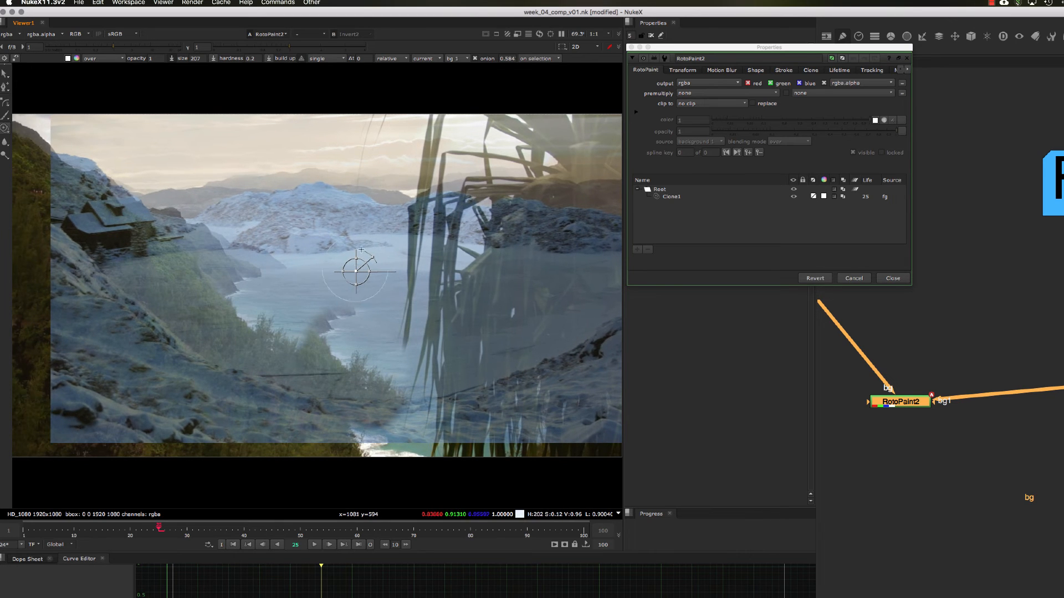
{"action": "left_click", "coordinate": [475, 59]}
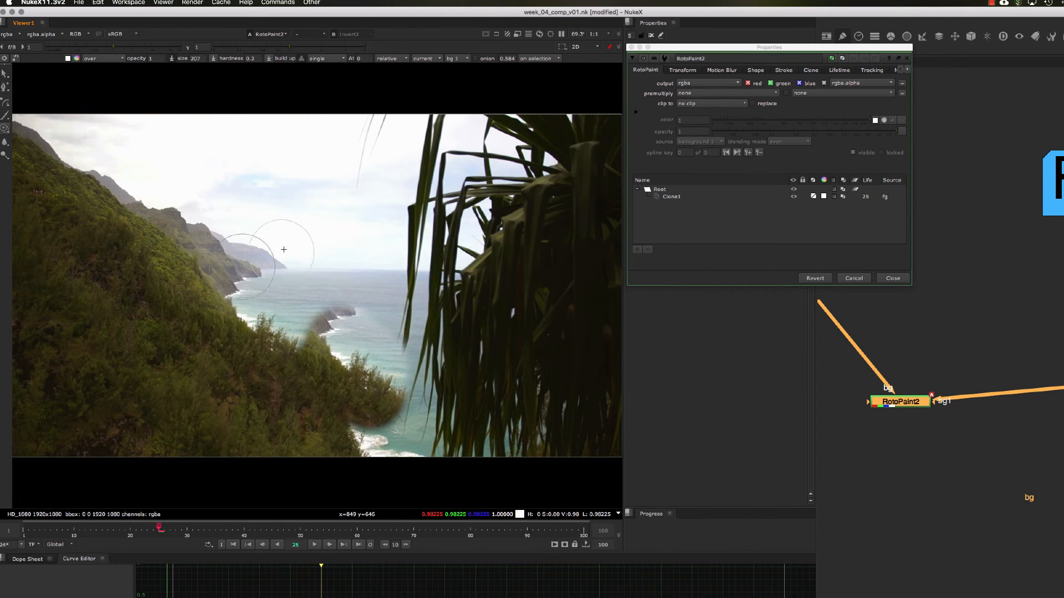
Clone the frozen lake over the distant headland at frame 25, and inspect the stroke list at frame 26 in an enlarged properties window.
{"action": "mouse_move", "coordinate": [299, 238]}
{"action": "left_mouse_down"}
{"action": "mouse_move", "coordinate": [262, 267]}
{"action": "mouse_move", "coordinate": [260, 250]}
{"action": "mouse_move", "coordinate": [310, 266]}
{"action": "mouse_move", "coordinate": [279, 292]}
{"action": "mouse_move", "coordinate": [310, 274]}
{"action": "mouse_move", "coordinate": [263, 263]}
{"action": "left_mouse_up"}
{"action": "key", "text": "Right"}
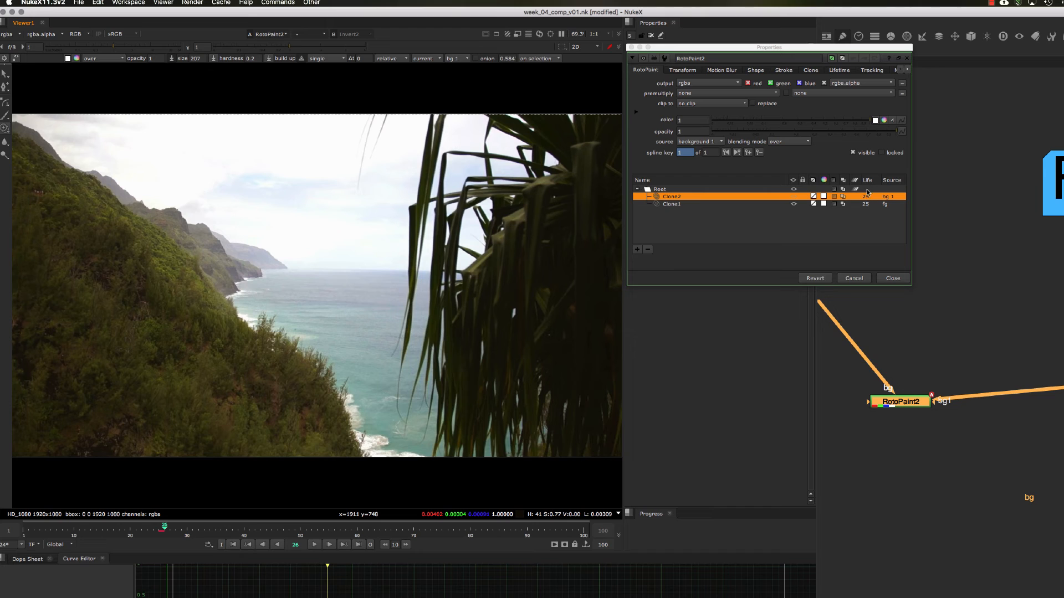
{"action": "left_click_drag", "start_coordinate": [910, 285], "coordinate": [929, 300]}
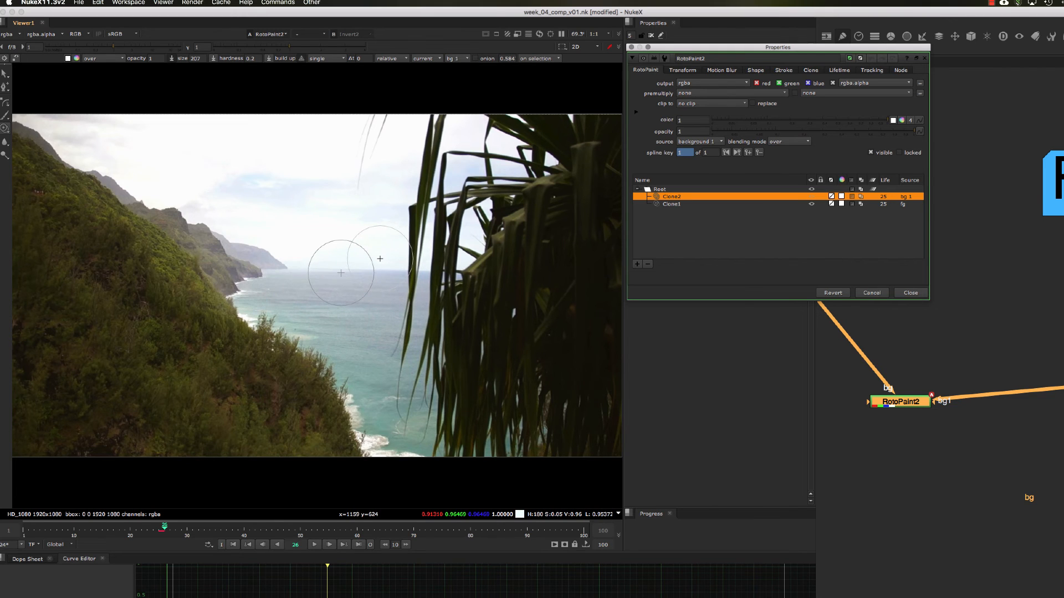
Compare the Clone2 stroke on frames 25 and 26, and set its lifetime to all frames.
{"action": "key", "text": "Left"}
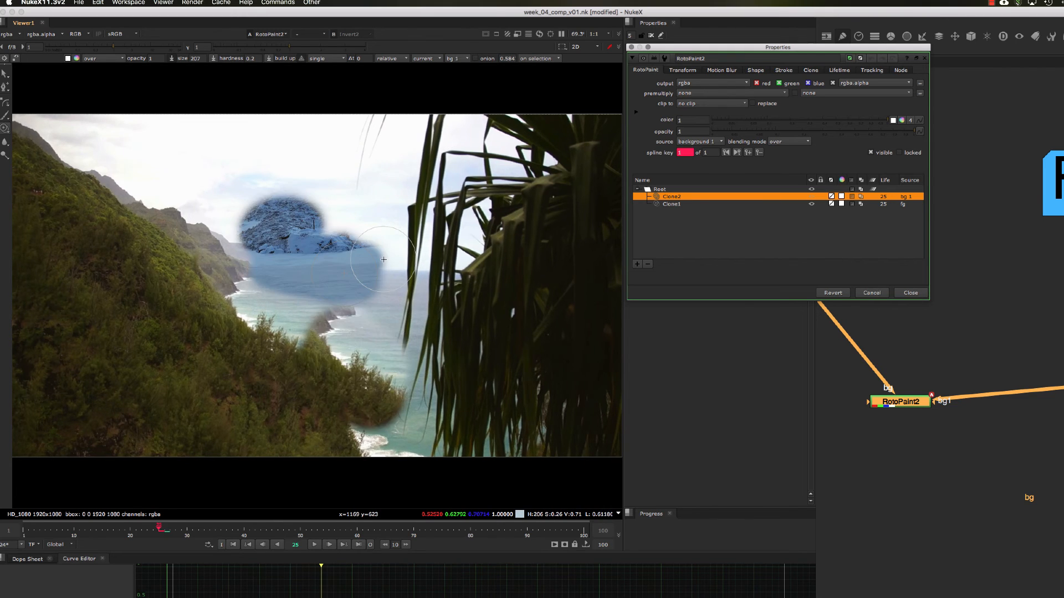
{"action": "key", "text": "Right"}
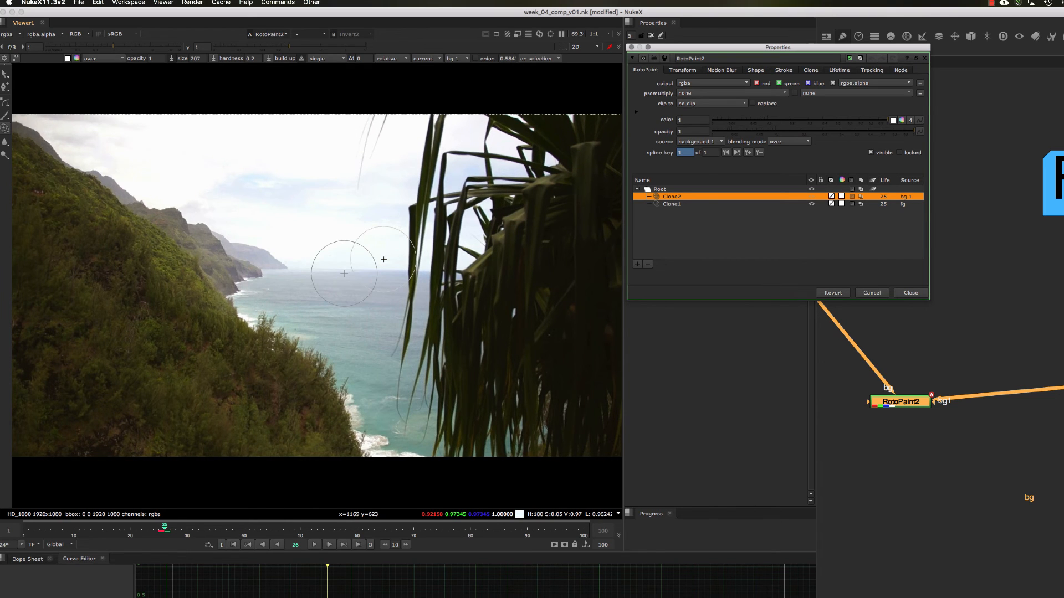
{"action": "left_click", "coordinate": [884, 197]}
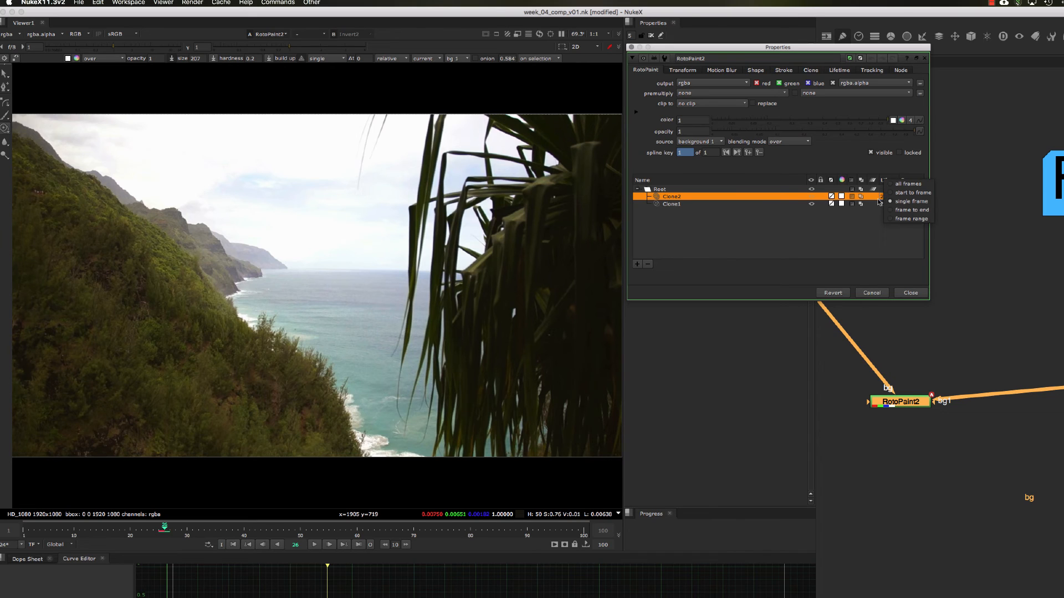
{"action": "left_click", "coordinate": [880, 200]}
{"action": "left_click", "coordinate": [881, 198]}
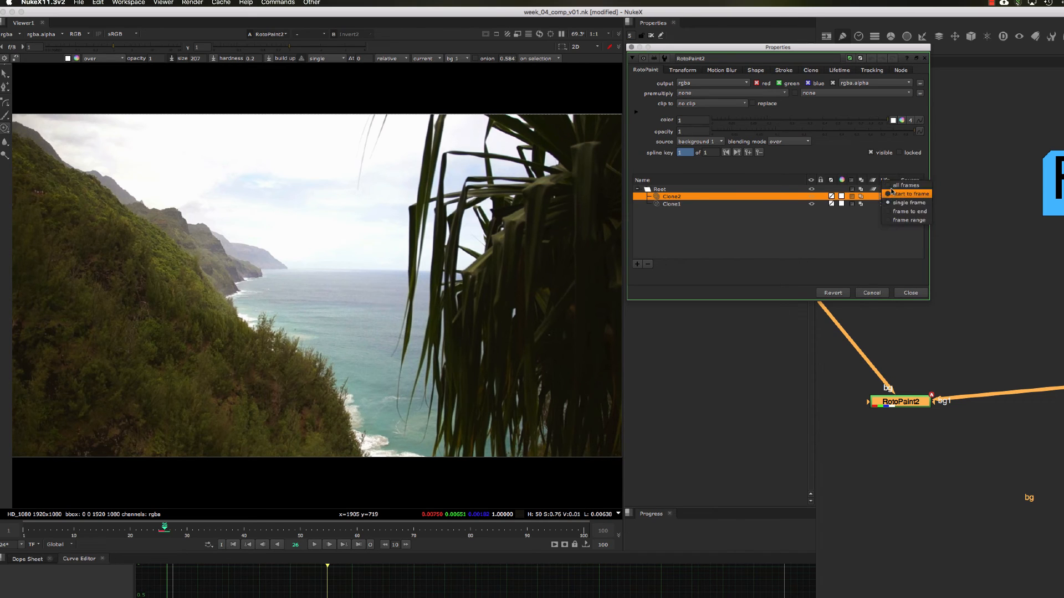
{"action": "left_click", "coordinate": [894, 187]}
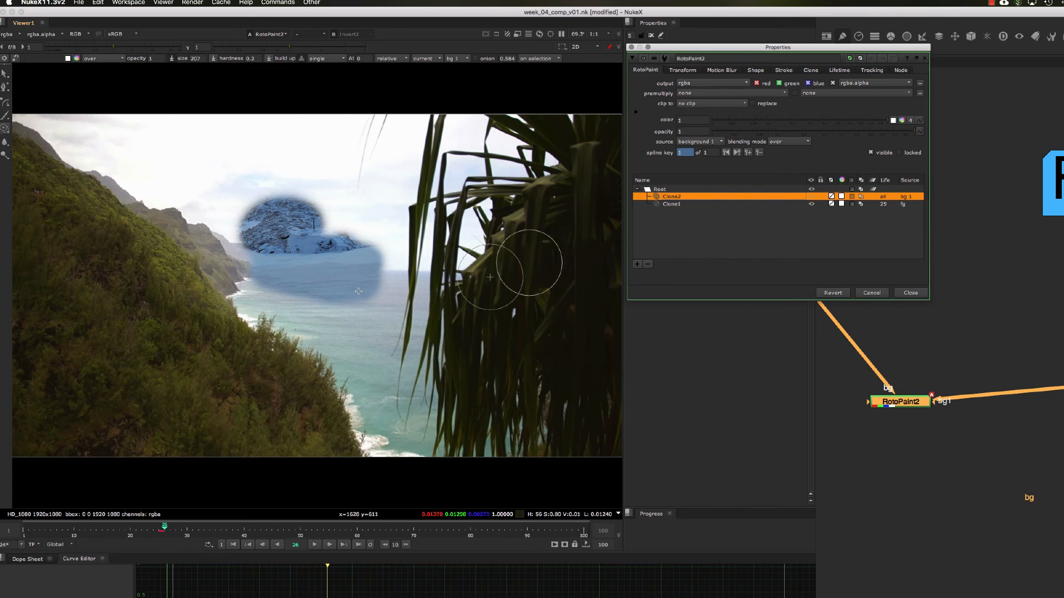
Step back and forth around frames 25 and 26 to check how long each of the two clone strokes lasts.
{"action": "key", "text": "Left"}
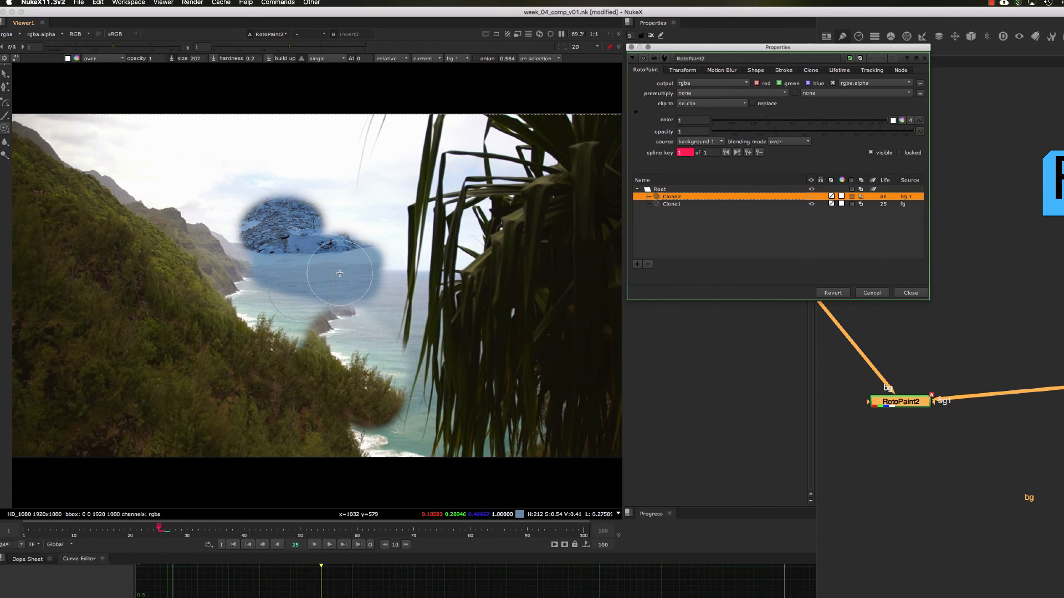
{"action": "key", "text": "Right"}
{"action": "key", "text": "Right"}
{"action": "key", "text": "Left"}
{"action": "key", "text": "Left"}
{"action": "key", "text": "Right"}
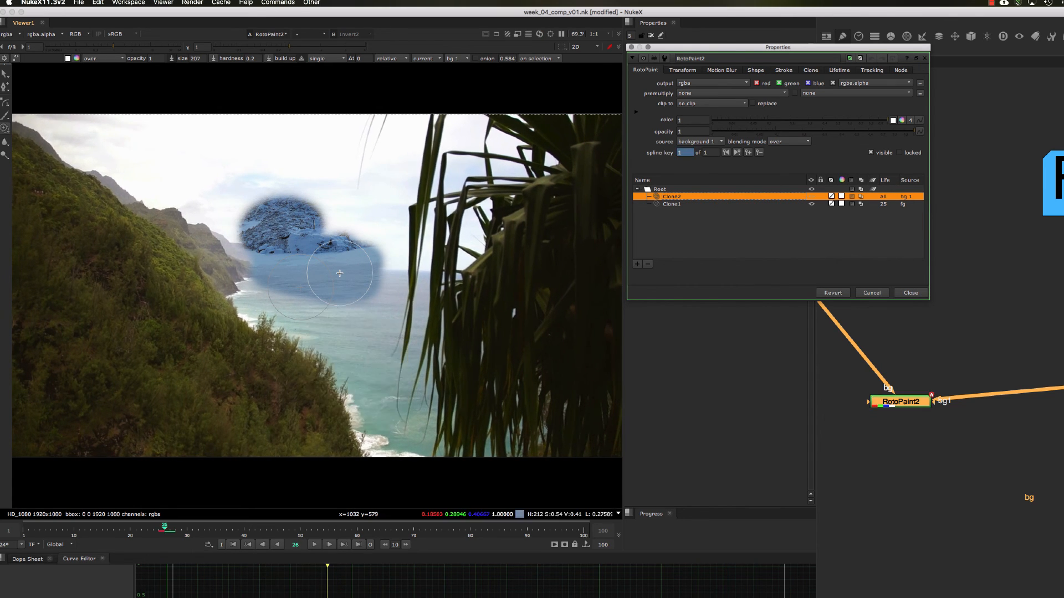
{"action": "key", "text": "Left"}
{"action": "key", "text": "Left"}
{"action": "key", "text": "Right"}
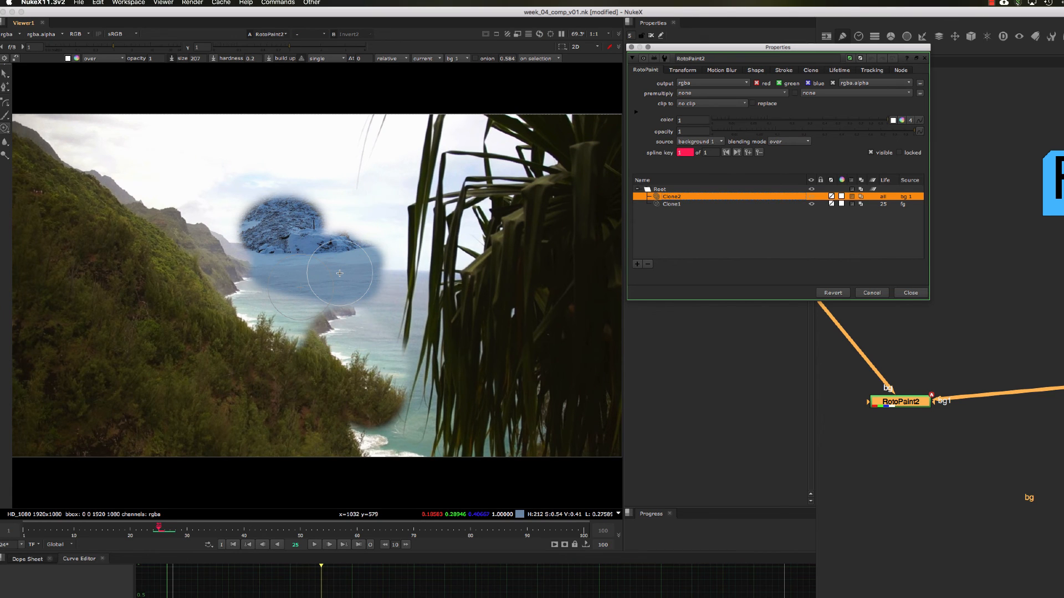
Set the Clone1 stroke's lifetime to all frames.
{"action": "left_click", "coordinate": [882, 204]}
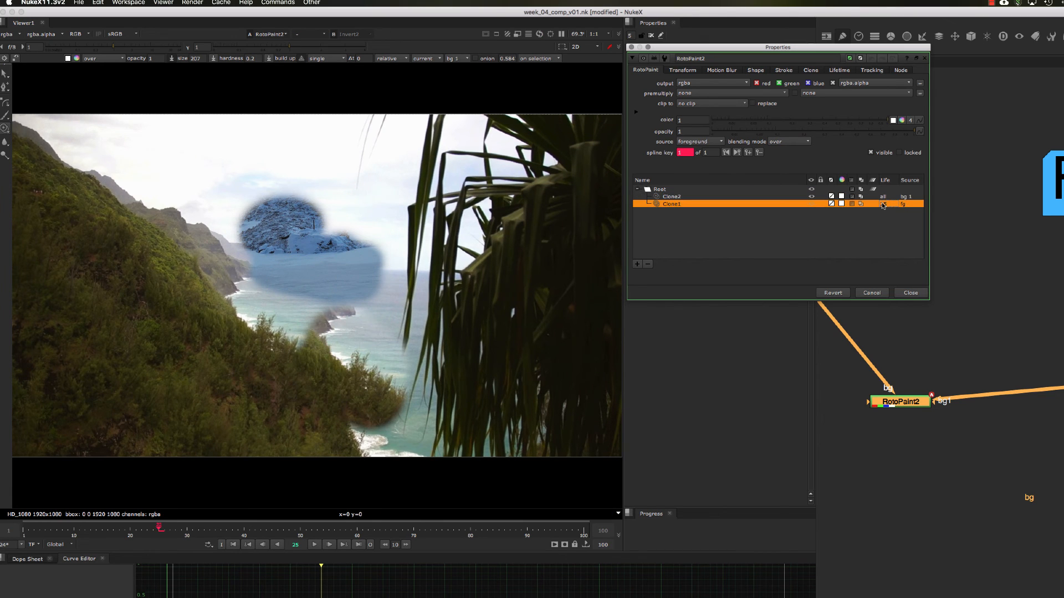
{"action": "left_click", "coordinate": [883, 204]}
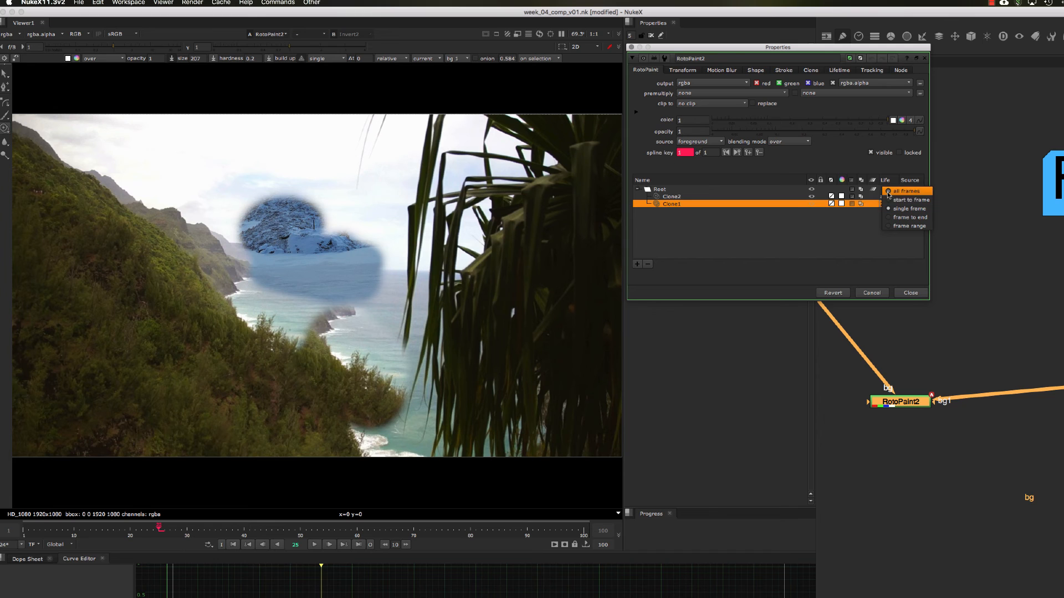
{"action": "left_click", "coordinate": [888, 194]}
Play the shot forward and step back through the frames to check both clone strokes against the moving footage.
{"action": "key", "text": "l"}
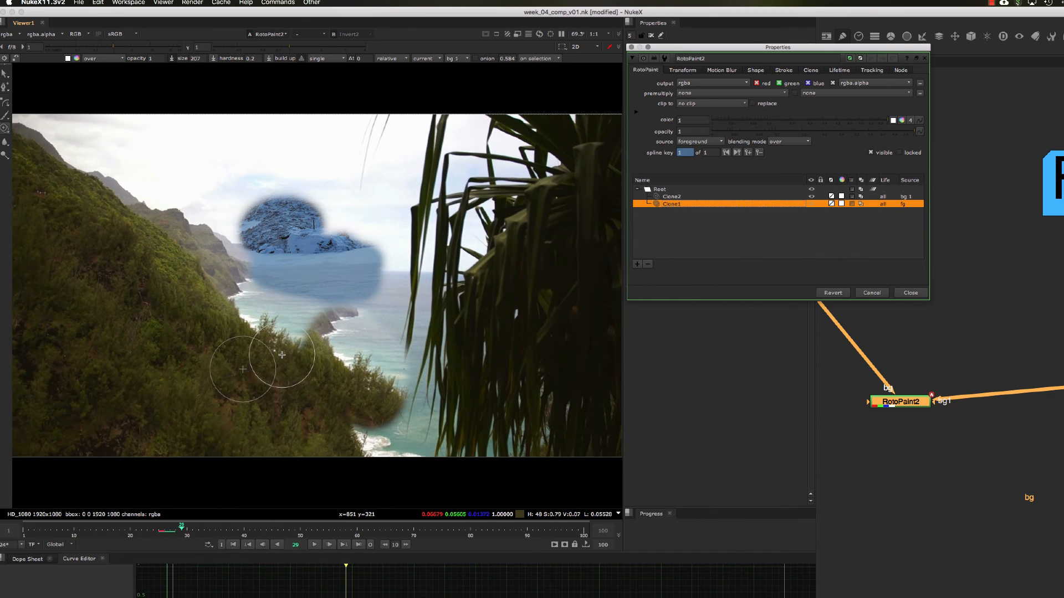
{"action": "key", "text": "Left"}
{"action": "key", "text": "Left"}
{"action": "key", "text": "Left"}
{"action": "key", "text": "Left"}
{"action": "key", "text": "Left"}
{"action": "key", "text": "Left"}
{"action": "key", "text": "Left"}
{"action": "key", "text": "Left"}
{"action": "key", "text": "Left"}
{"action": "key", "text": "Left"}
{"action": "key", "text": "Left"}
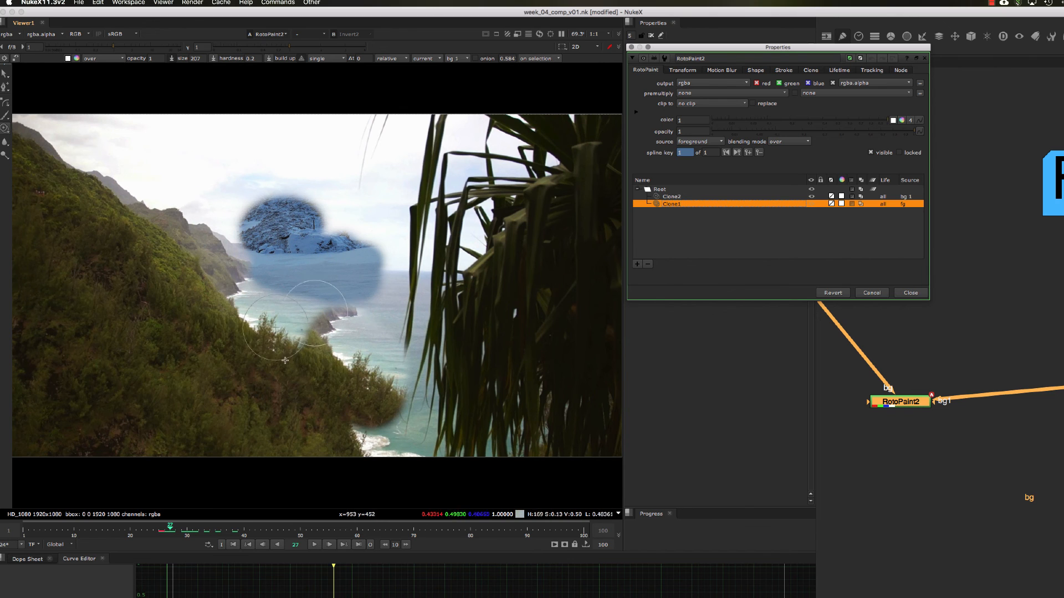
At frame 38, brush strokes across the sky in brown, white and blue sampled from the image, enlarging the brush for the blue.
{"action": "left_click", "coordinate": [233, 529]}
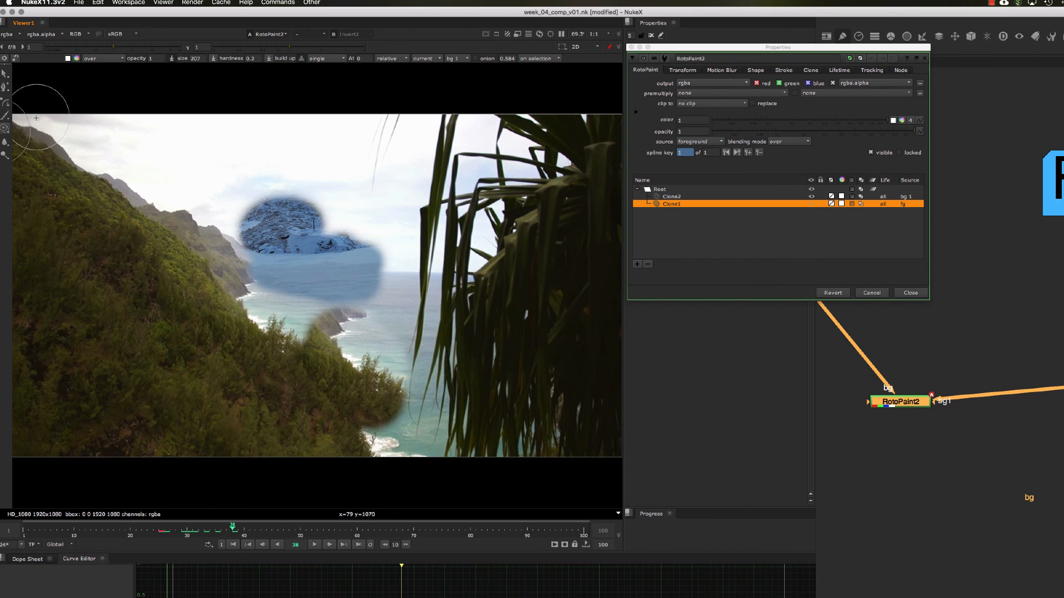
{"action": "left_click", "coordinate": [6, 117]}
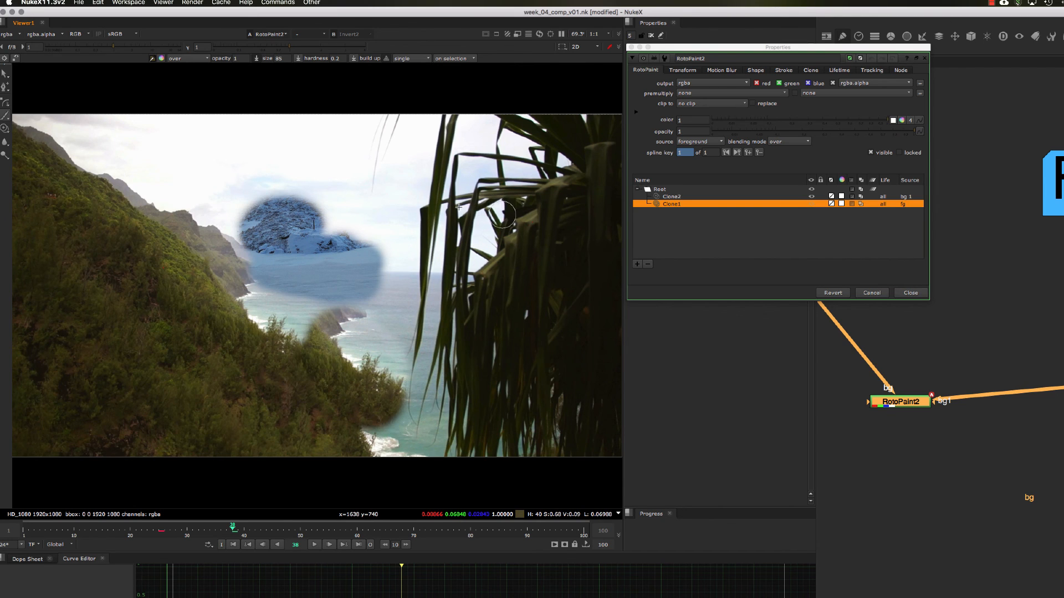
{"action": "mouse_move", "coordinate": [206, 166]}
{"action": "left_mouse_down"}
{"action": "mouse_move", "coordinate": [307, 150]}
{"action": "mouse_move", "coordinate": [334, 186]}
{"action": "left_mouse_up"}
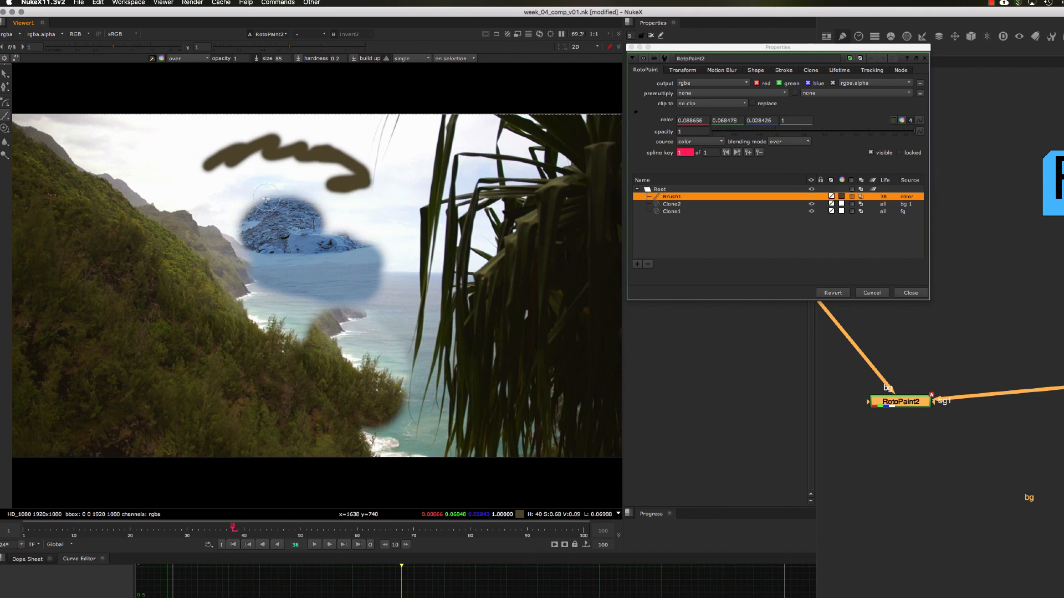
{"action": "mouse_move", "coordinate": [256, 174]}
{"action": "left_mouse_down"}
{"action": "mouse_move", "coordinate": [312, 159]}
{"action": "mouse_move", "coordinate": [357, 195]}
{"action": "left_mouse_up"}
{"action": "left_click", "coordinate": [275, 226], "text": "ctrl"}
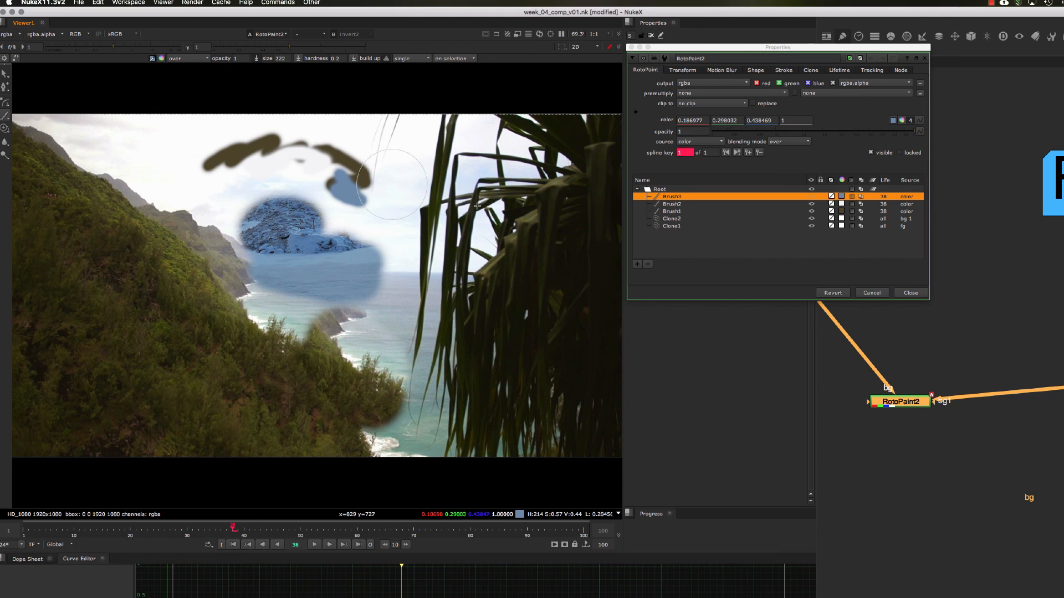
{"action": "mouse_move", "coordinate": [392, 184]}
{"action": "left_mouse_down"}
{"action": "mouse_move", "coordinate": [417, 192]}
{"action": "mouse_move", "coordinate": [335, 205]}
{"action": "left_mouse_up"}
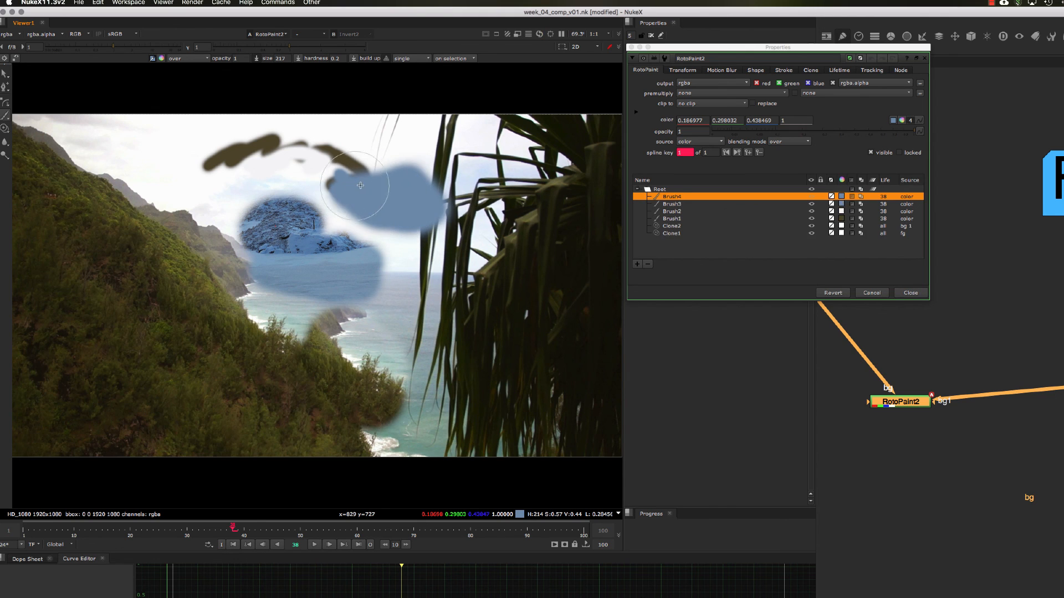
Paint a Blur stroke with a brush size of about 220 over the frozen lake patch and the neighbouring palm leaves.
{"action": "left_click", "coordinate": [5, 144]}
{"action": "left_click", "coordinate": [5, 144]}
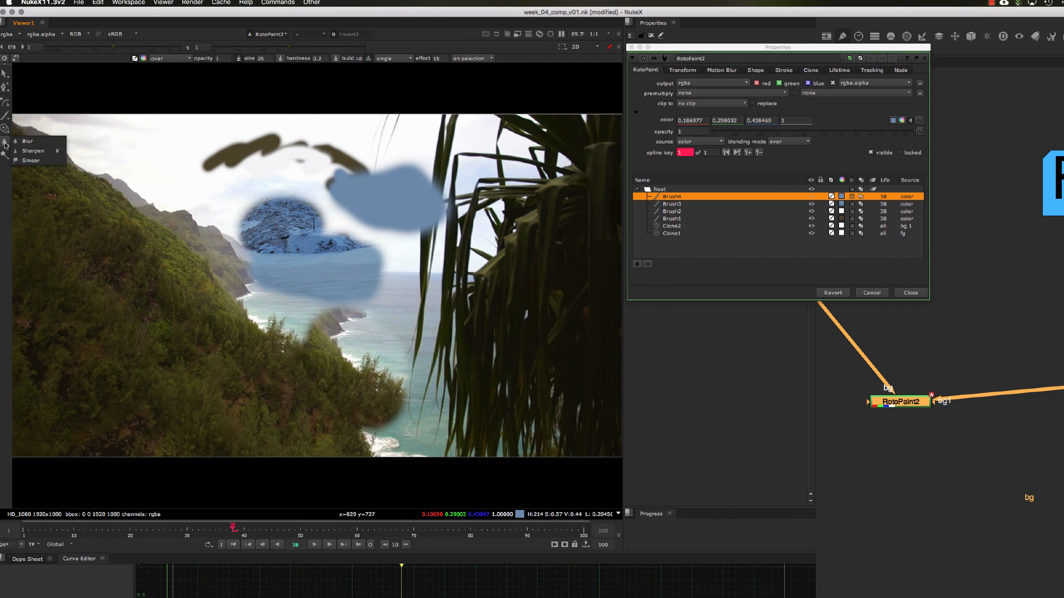
{"action": "key", "text": "x"}
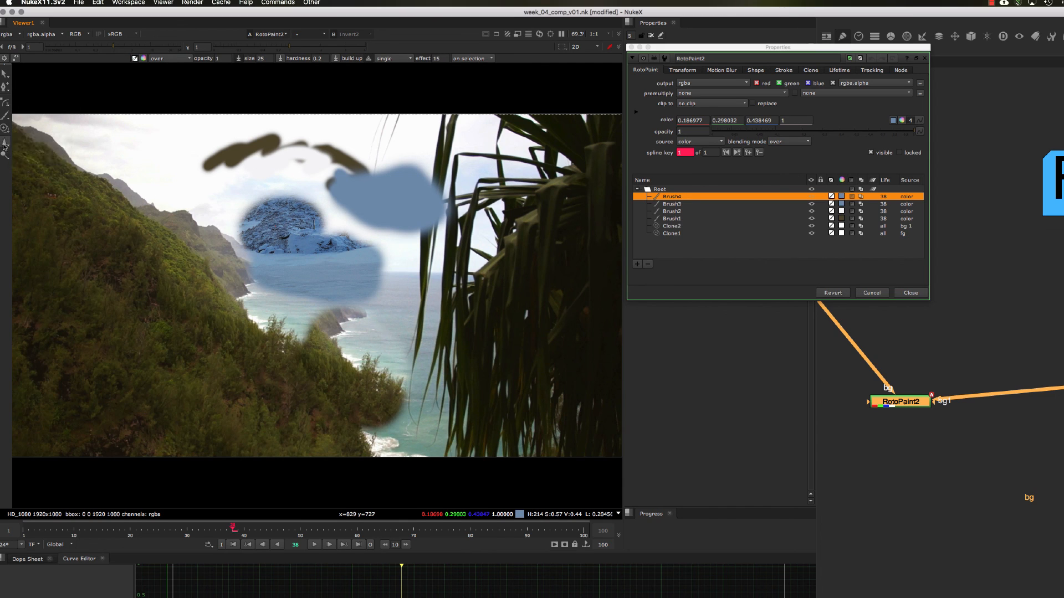
{"action": "left_click", "coordinate": [5, 146]}
{"action": "left_click", "coordinate": [21, 142]}
{"action": "left_click_drag", "start_coordinate": [392, 249], "coordinate": [395, 251], "text": "shift"}
{"action": "mouse_move", "coordinate": [238, 212]}
{"action": "left_mouse_down"}
{"action": "mouse_move", "coordinate": [415, 272]}
{"action": "mouse_move", "coordinate": [368, 289]}
{"action": "mouse_move", "coordinate": [460, 233]}
{"action": "mouse_move", "coordinate": [493, 167]}
{"action": "mouse_move", "coordinate": [532, 216]}
{"action": "mouse_move", "coordinate": [332, 208]}
{"action": "left_mouse_up"}
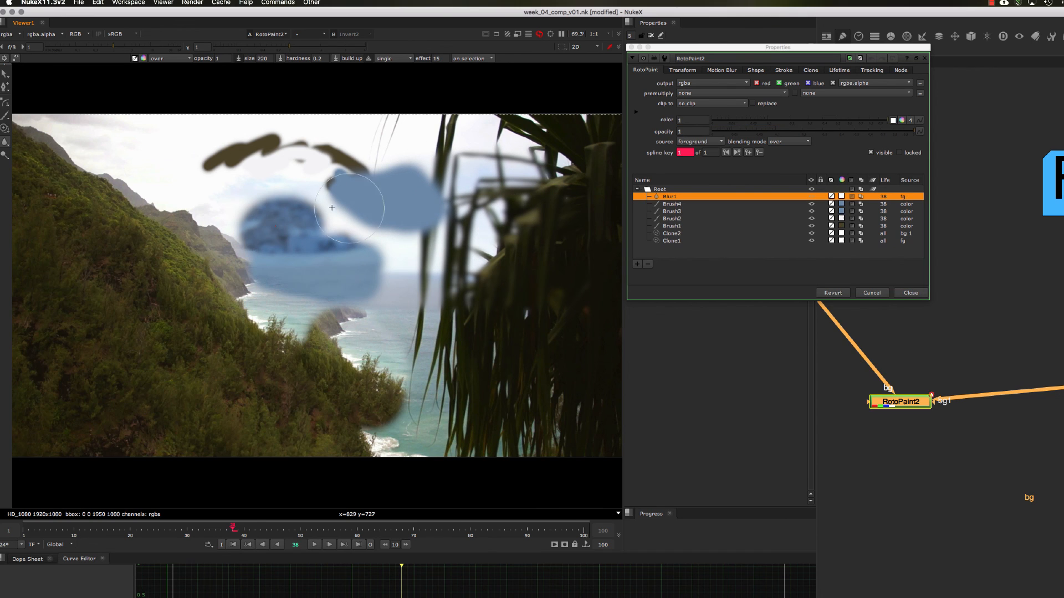
Smear the palm leaves toward the sky and sea with repeated strokes at a brush size of about 221.
{"action": "left_click", "coordinate": [7, 146]}
{"action": "left_click", "coordinate": [29, 161]}
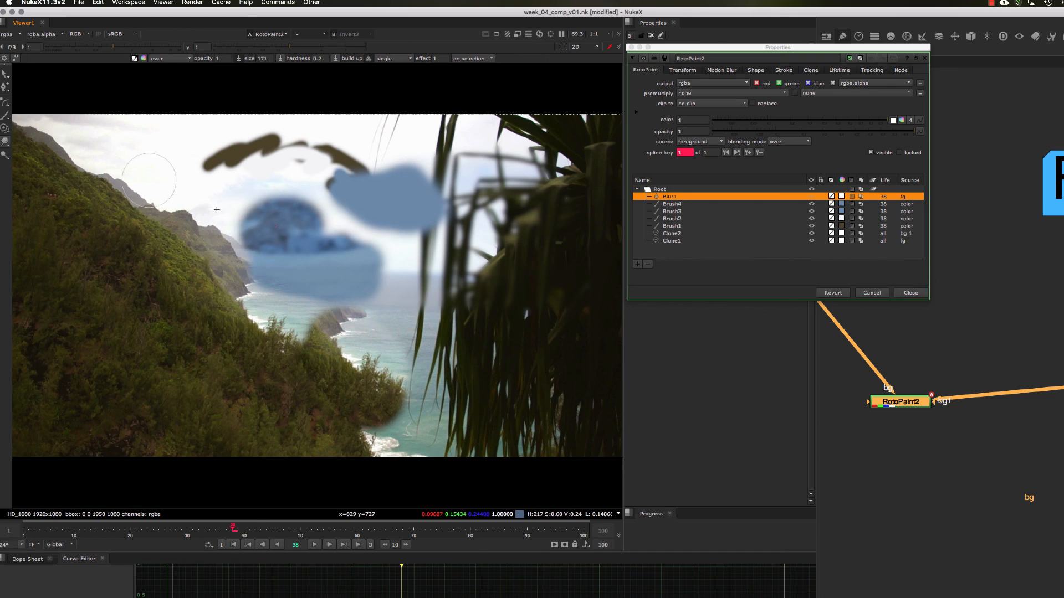
{"action": "left_click_drag", "start_coordinate": [522, 257], "coordinate": [358, 273]}
{"action": "left_click_drag", "start_coordinate": [546, 196], "coordinate": [363, 236]}
{"action": "left_click_drag", "start_coordinate": [523, 171], "coordinate": [416, 197]}
{"action": "left_click_drag", "start_coordinate": [527, 146], "coordinate": [386, 225]}
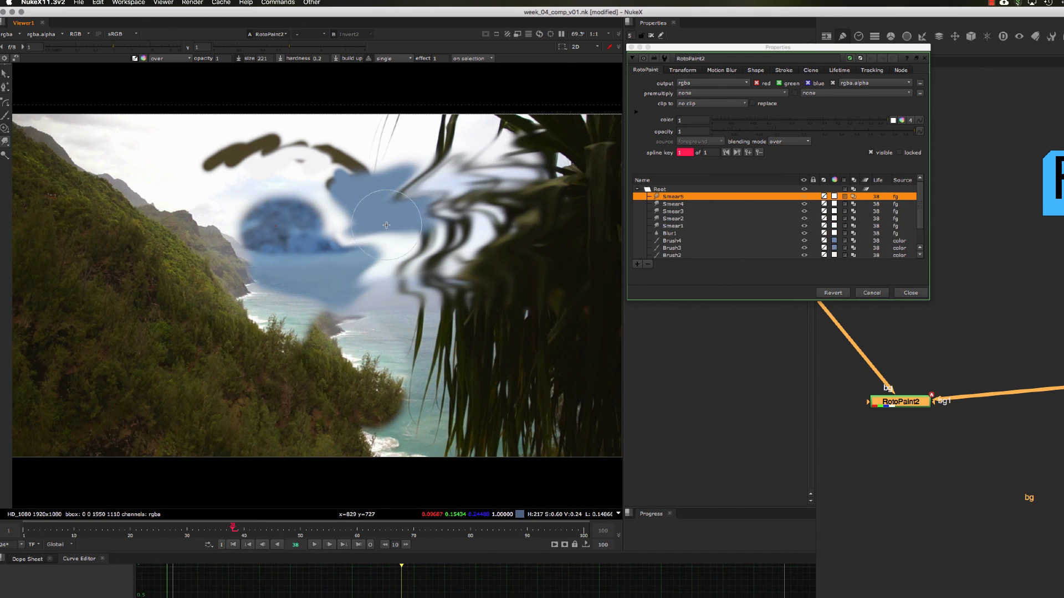
{"action": "mouse_move", "coordinate": [471, 261]}
{"action": "left_mouse_down"}
{"action": "mouse_move", "coordinate": [297, 350]}
{"action": "mouse_move", "coordinate": [394, 318]}
{"action": "left_mouse_up"}
{"action": "left_click_drag", "start_coordinate": [474, 304], "coordinate": [388, 351]}
{"action": "left_click_drag", "start_coordinate": [499, 289], "coordinate": [375, 375]}
{"action": "left_click_drag", "start_coordinate": [469, 311], "coordinate": [383, 341]}
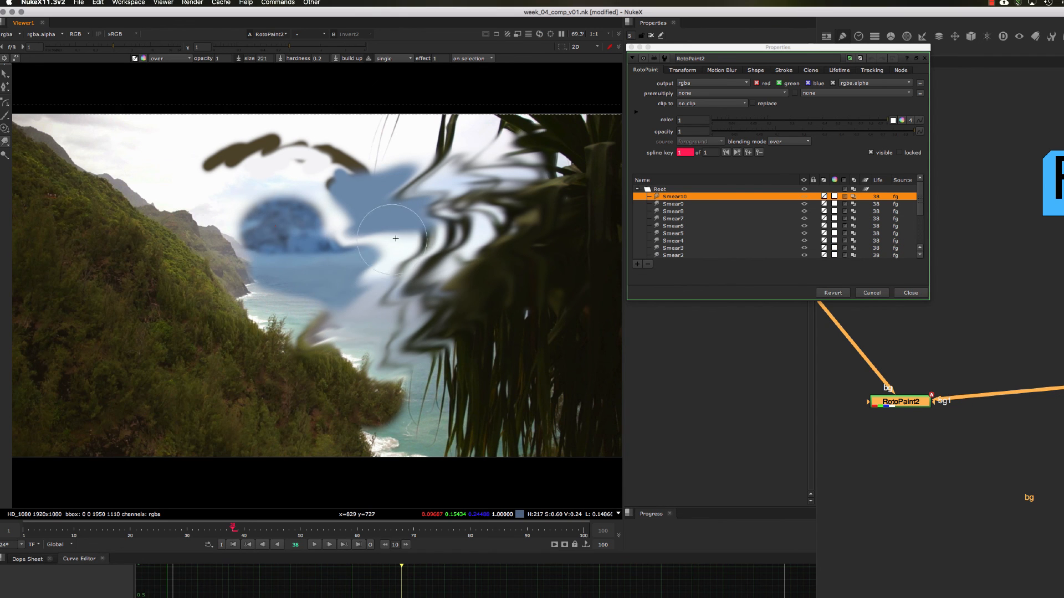
Reframe the smeared image in the viewer and make the floating RotoPaint2 properties window slightly taller.
{"action": "scroll", "coordinate": [315, 284], "scroll_direction": "down", "scroll_amount": 3}
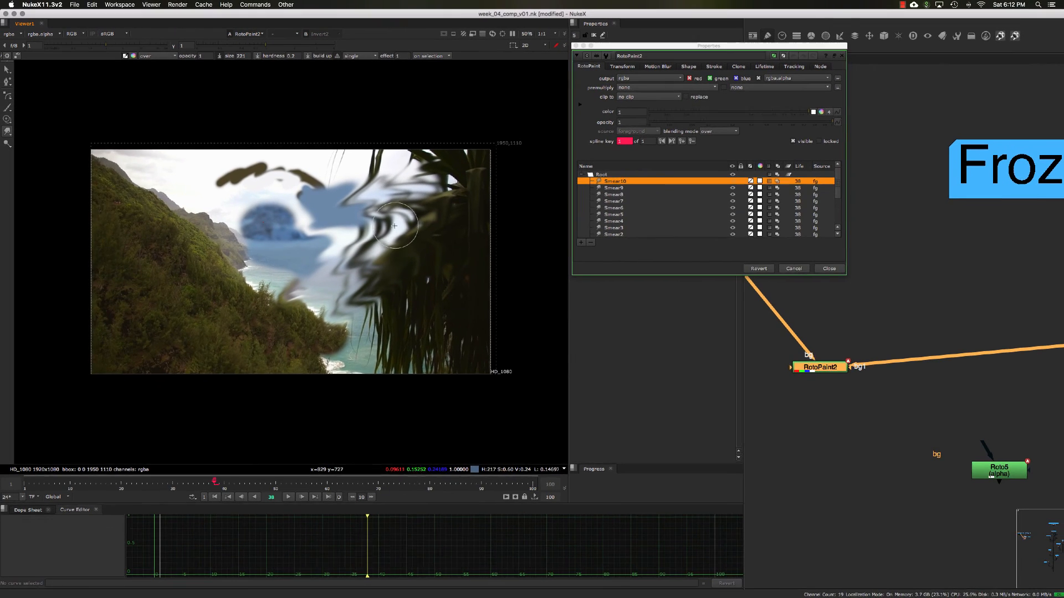
{"action": "scroll", "coordinate": [434, 247], "scroll_direction": "up", "scroll_amount": 3}
{"action": "mouse_move", "coordinate": [396, 227]}
{"action": "left_mouse_down"}
{"action": "mouse_move", "coordinate": [445, 225]}
{"action": "mouse_move", "coordinate": [439, 244]}
{"action": "mouse_move", "coordinate": [475, 263]}
{"action": "left_mouse_up"}
{"action": "middle_click_drag", "start_coordinate": [448, 267], "coordinate": [464, 258]}
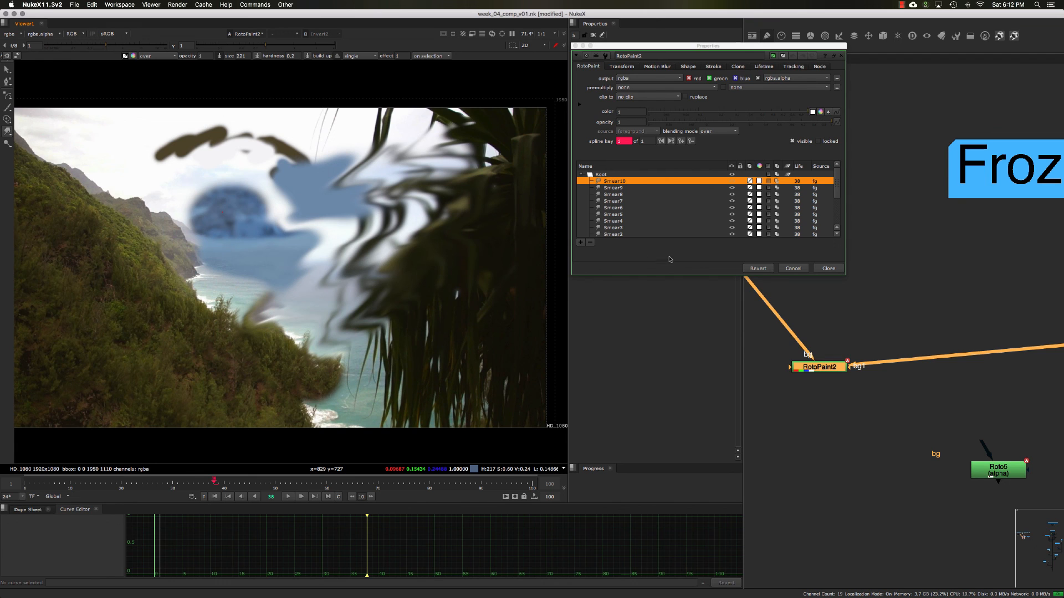
{"action": "left_click_drag", "start_coordinate": [679, 278], "coordinate": [680, 282]}
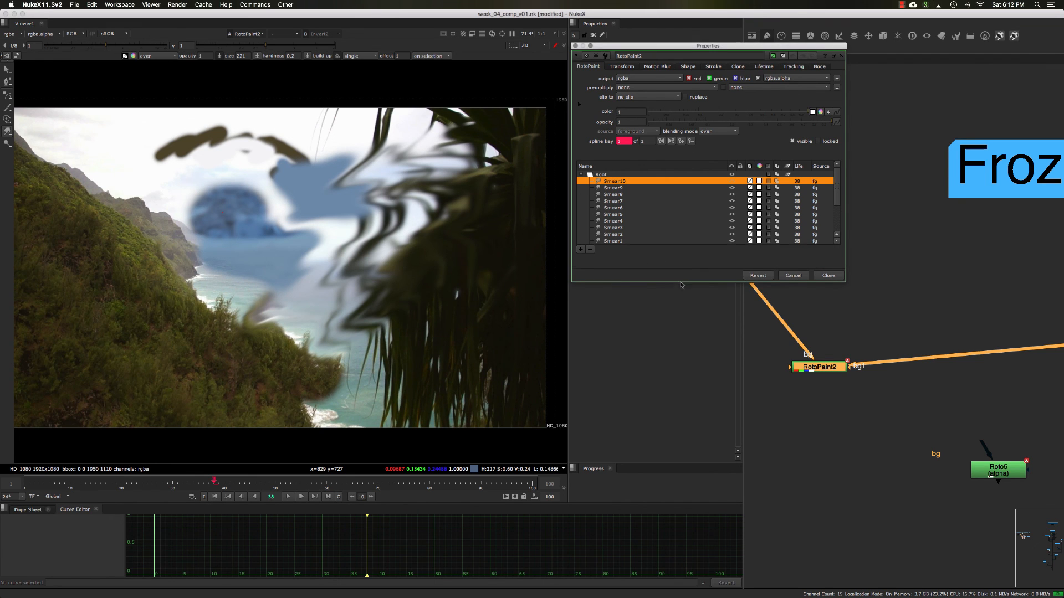
Move the Roto5 node closer to RotoPaint2 in the node graph and adjust the positions of both nodes.
{"action": "middle_click_drag", "start_coordinate": [880, 367], "coordinate": [872, 338]}
{"action": "left_click_drag", "start_coordinate": [990, 441], "coordinate": [927, 386]}
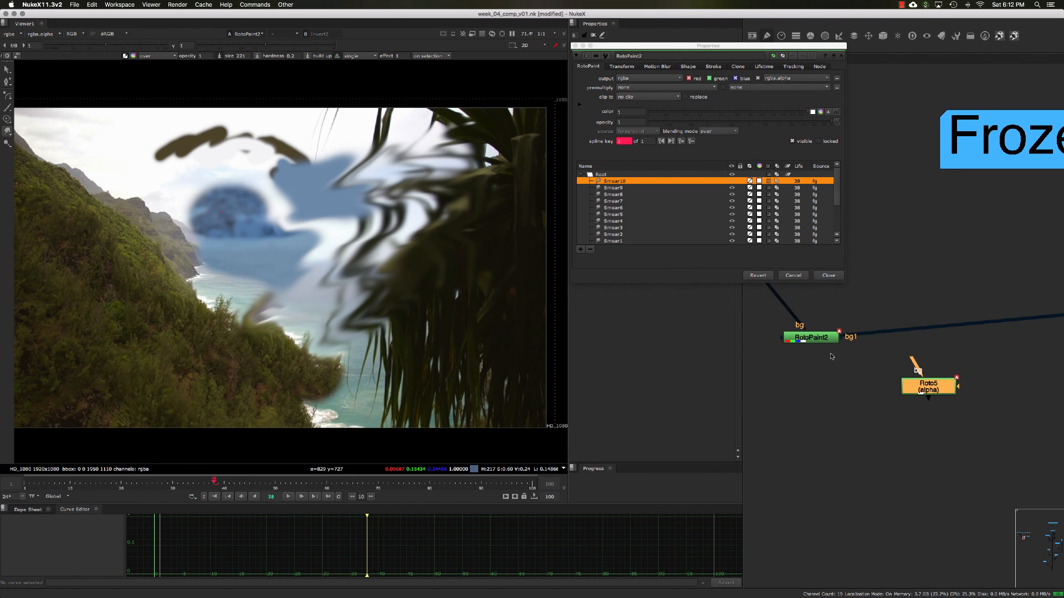
{"action": "left_click_drag", "start_coordinate": [825, 339], "coordinate": [844, 358]}
{"action": "left_click_drag", "start_coordinate": [928, 389], "coordinate": [921, 383]}
{"action": "left_click_drag", "start_coordinate": [825, 349], "coordinate": [827, 349]}
{"action": "left_click_drag", "start_coordinate": [921, 383], "coordinate": [922, 379]}
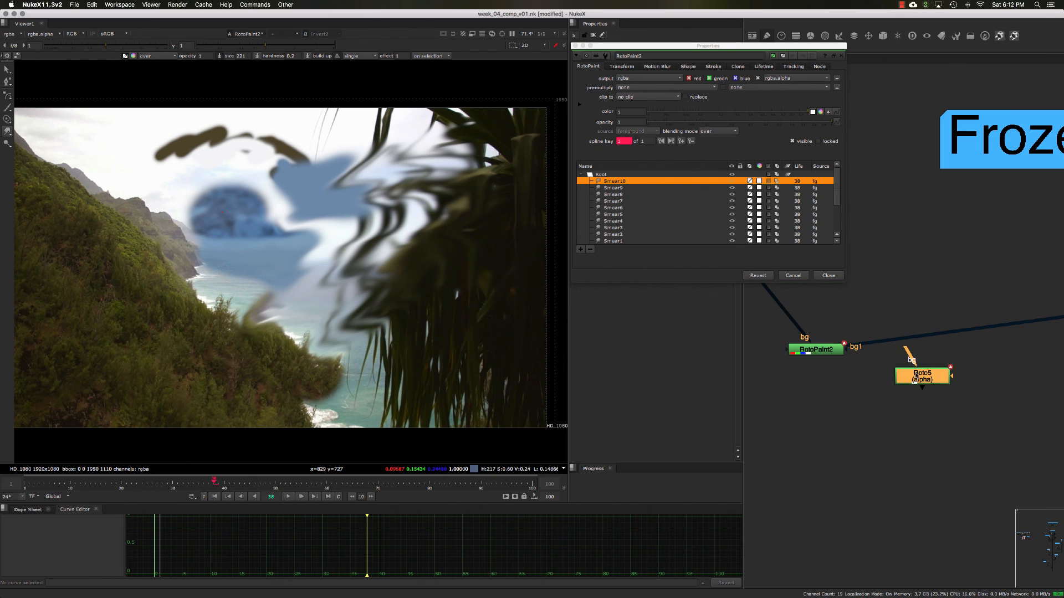
{"action": "left_click", "coordinate": [828, 349]}
{"action": "left_click", "coordinate": [922, 377]}
{"action": "middle_click_drag", "start_coordinate": [855, 379], "coordinate": [866, 384]}
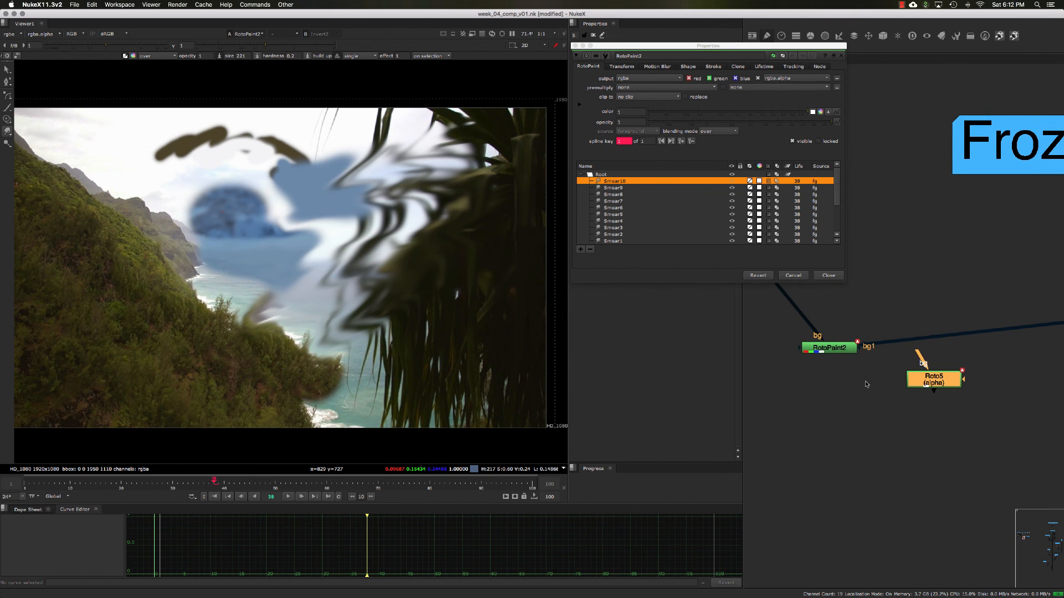
{"action": "key", "text": "ctrl"}
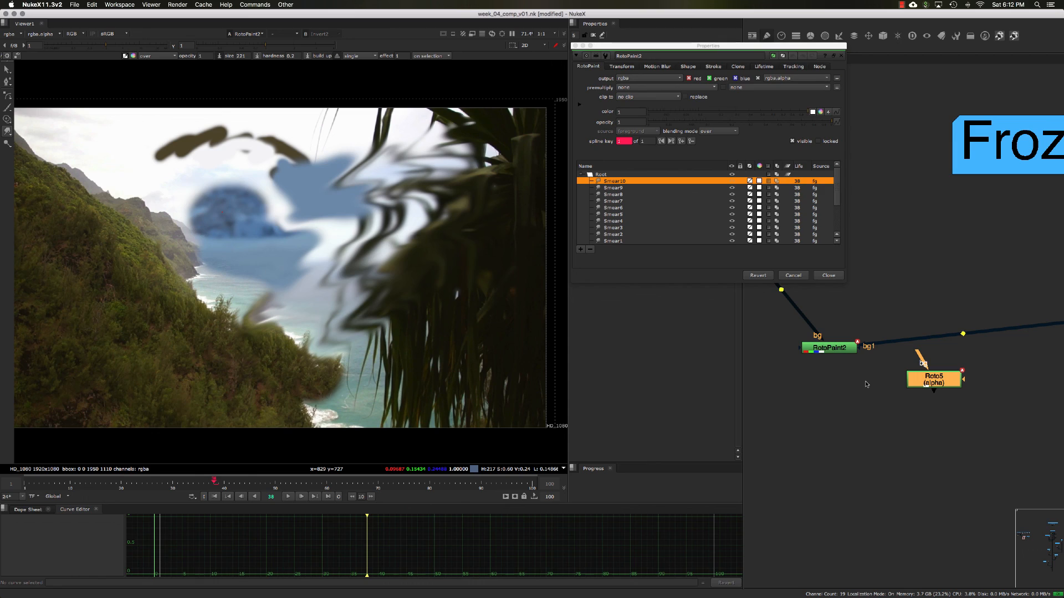